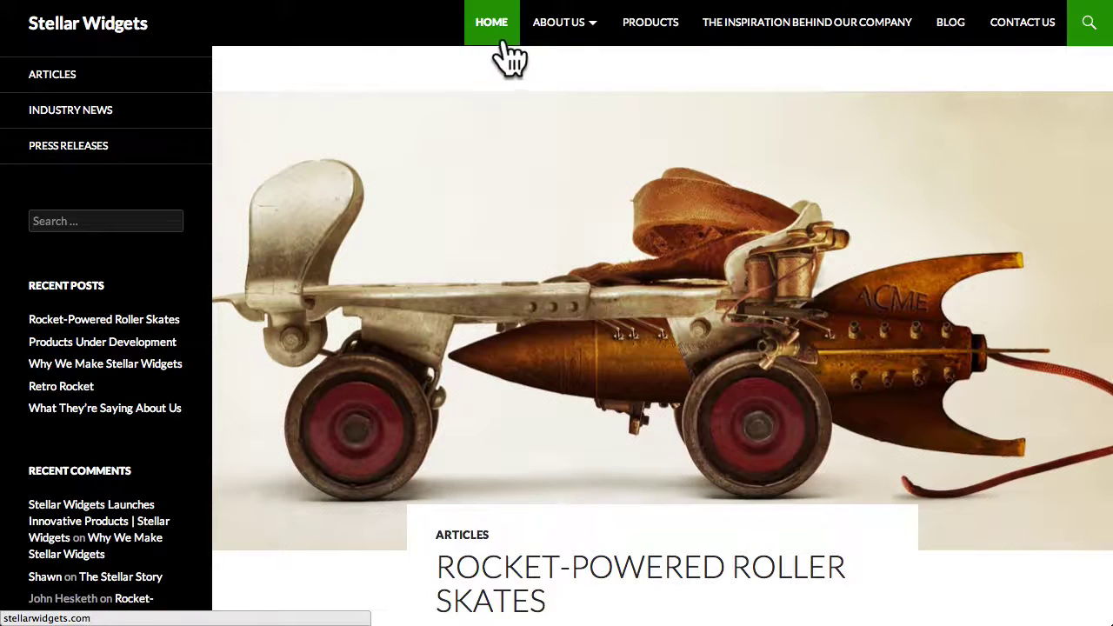
Step: Look through the Stellar Widgets home page and its posts
scroll(878, 80, "down", 5)
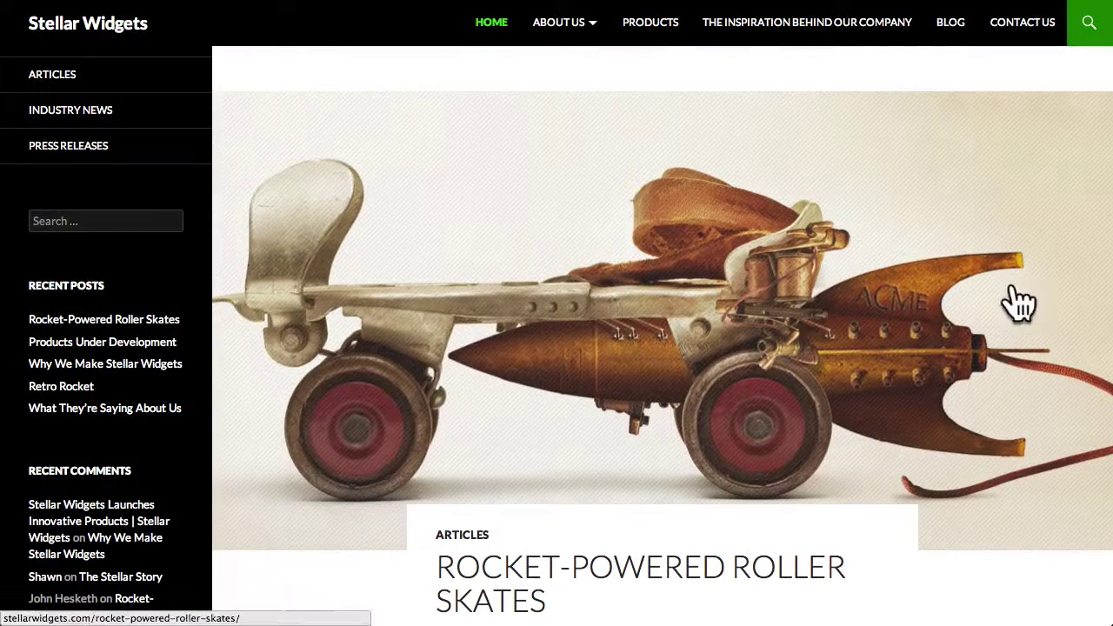
scroll(1016, 296, "down", 5)
scroll(1016, 292, "down", 10)
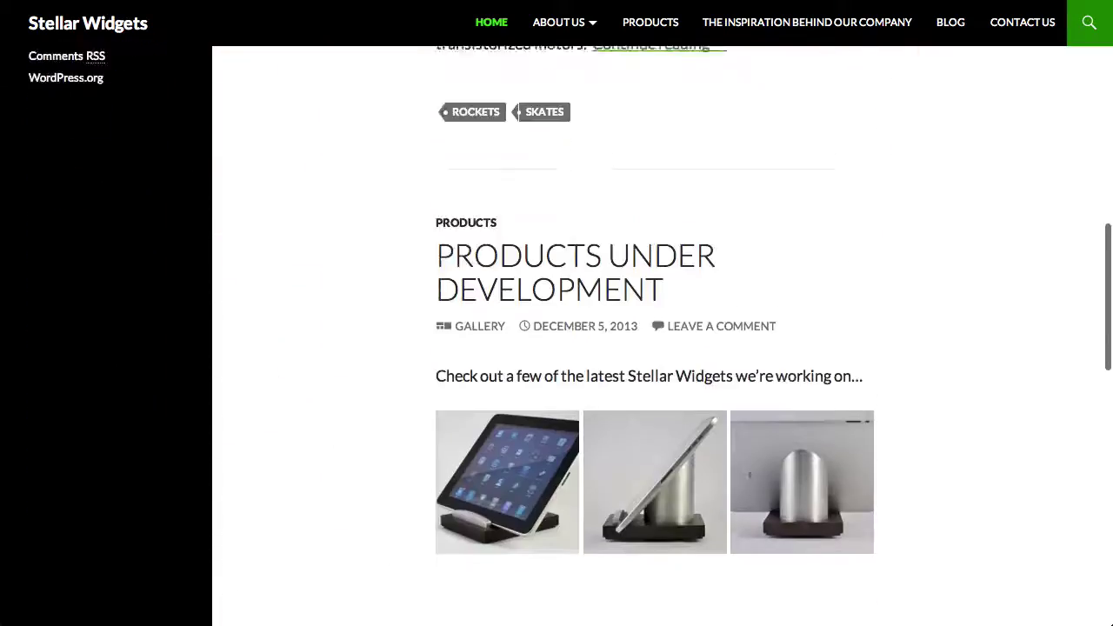
scroll(1016, 296, "down", 3)
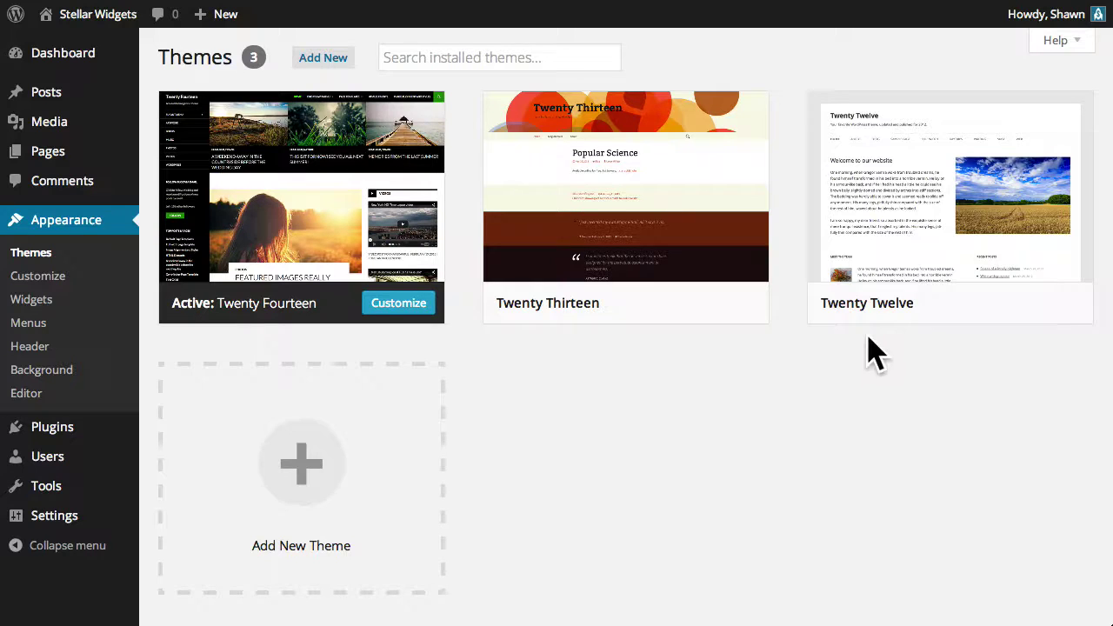
Step: Browse the theme details of Twenty Fourteen, Twenty Thirteen and Twenty Twelve, returning to Twenty Thirteen
mouse_move(626, 244)
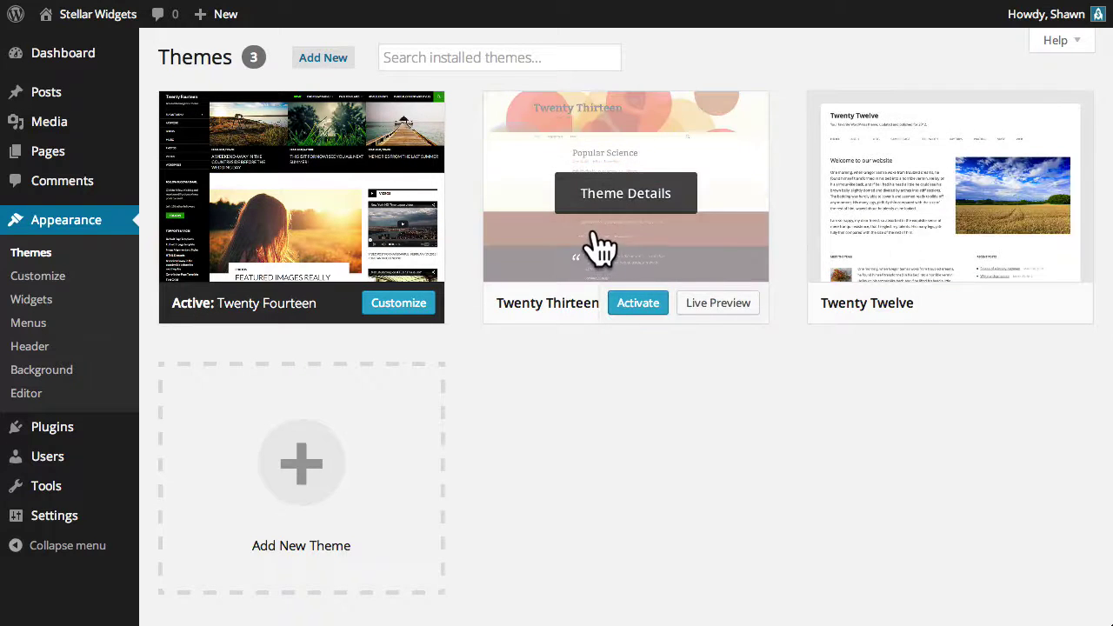
left_click(310, 220)
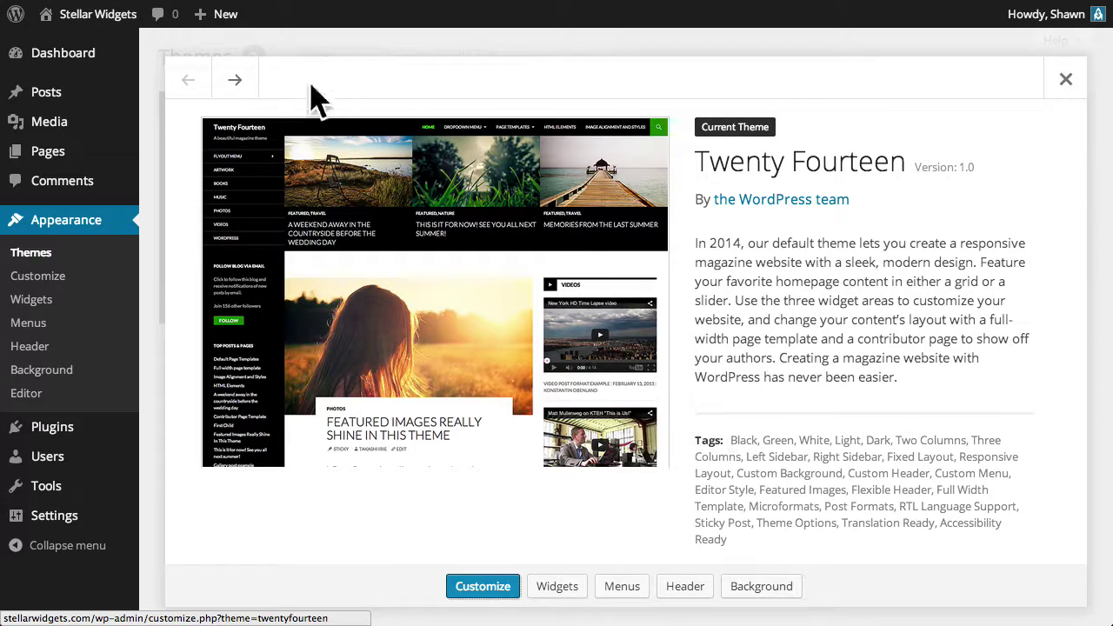
left_click(237, 82)
key("Tab")
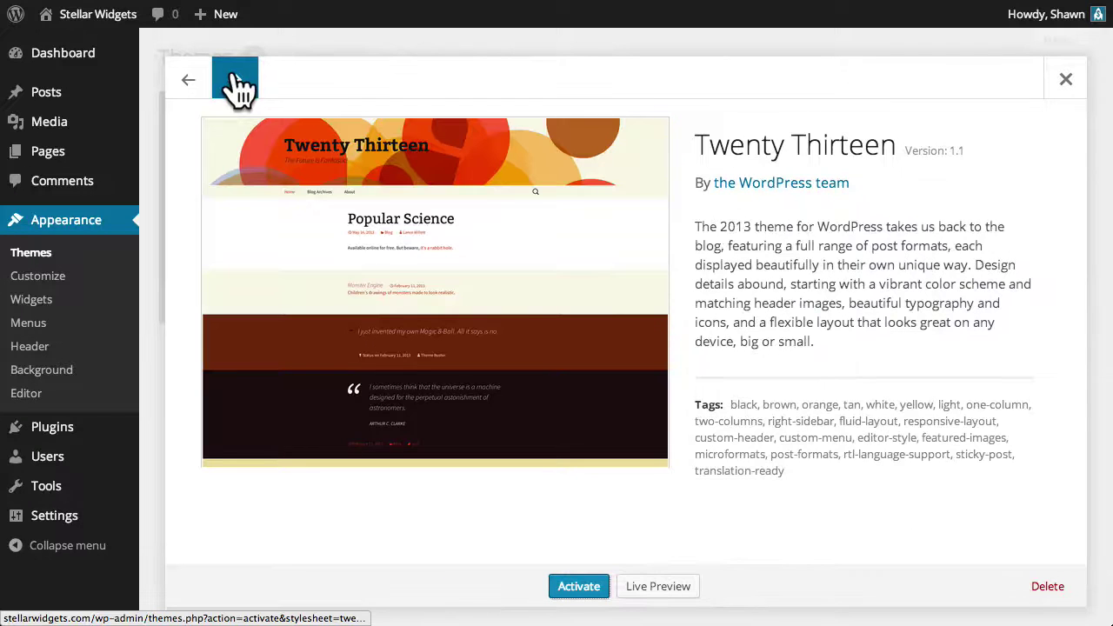
left_click(239, 85)
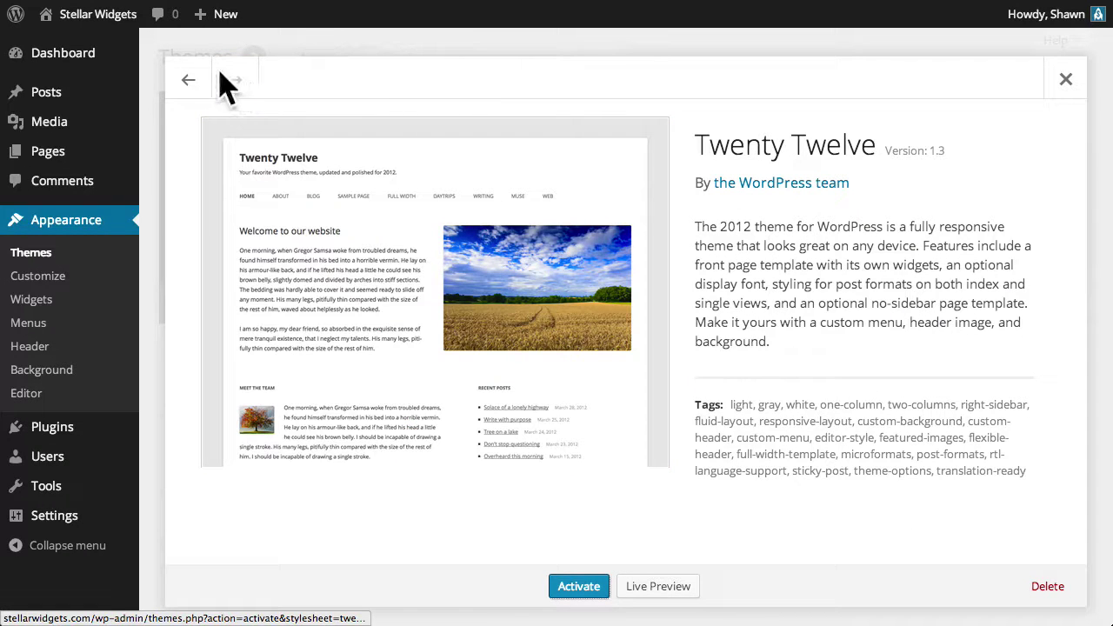
left_click(187, 80)
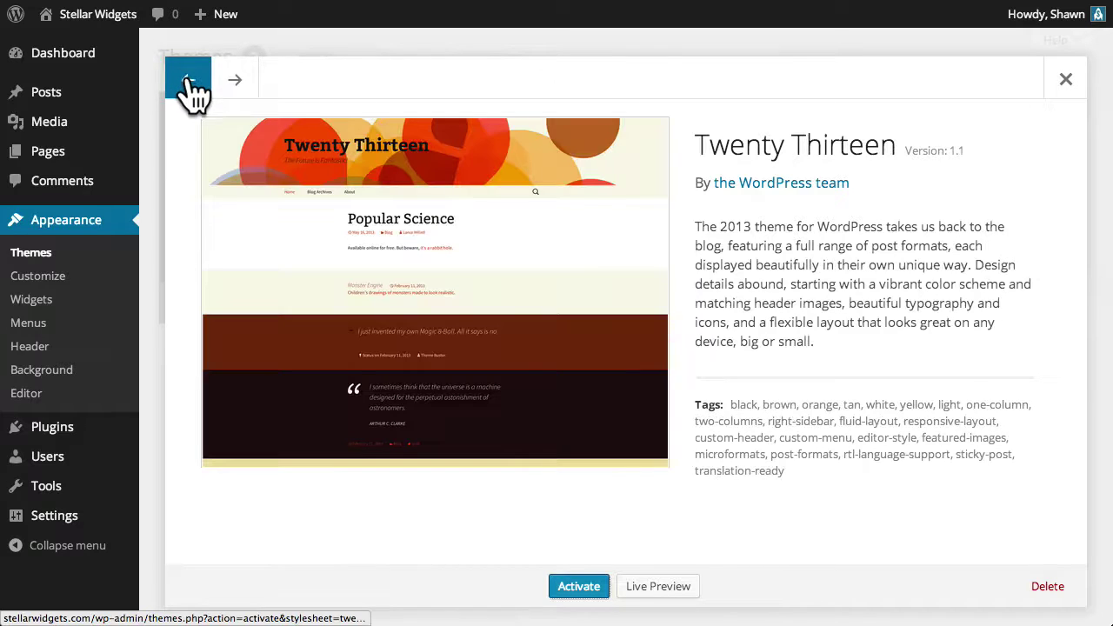
Step: Open a live preview of the Twenty Thirteen theme and look through the previewed front page
left_click(658, 588)
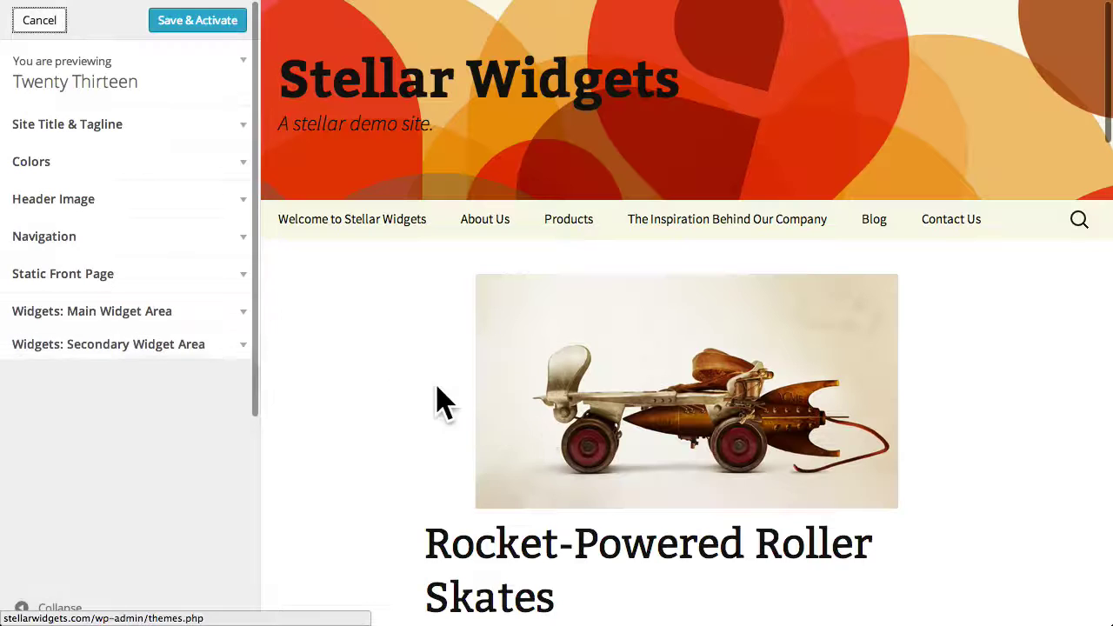
scroll(324, 400, "down", 6)
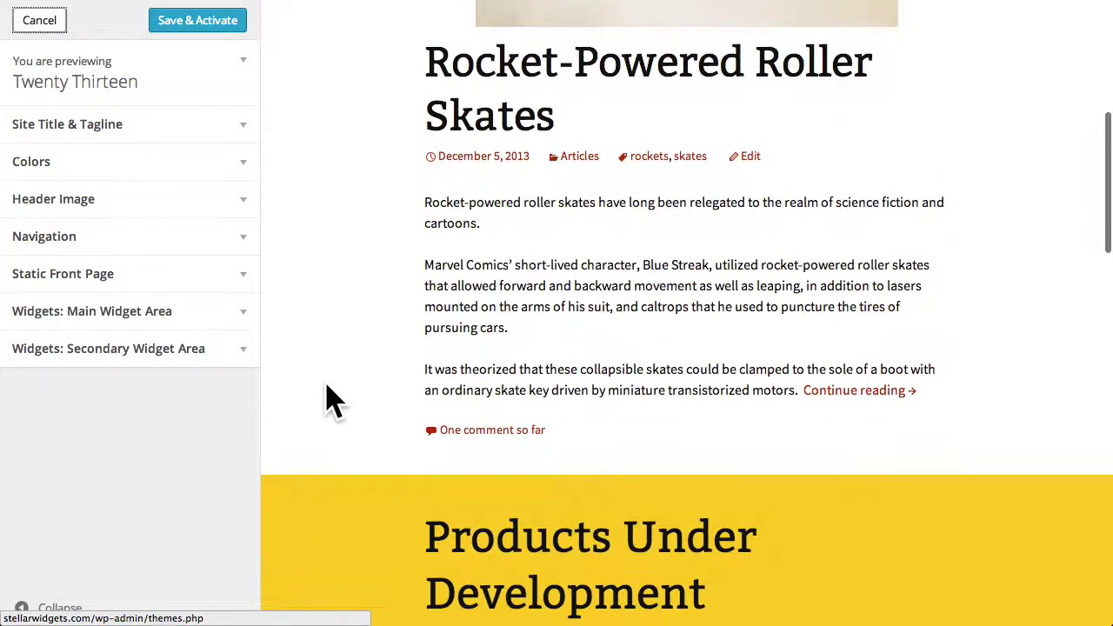
scroll(332, 400, "down", 5)
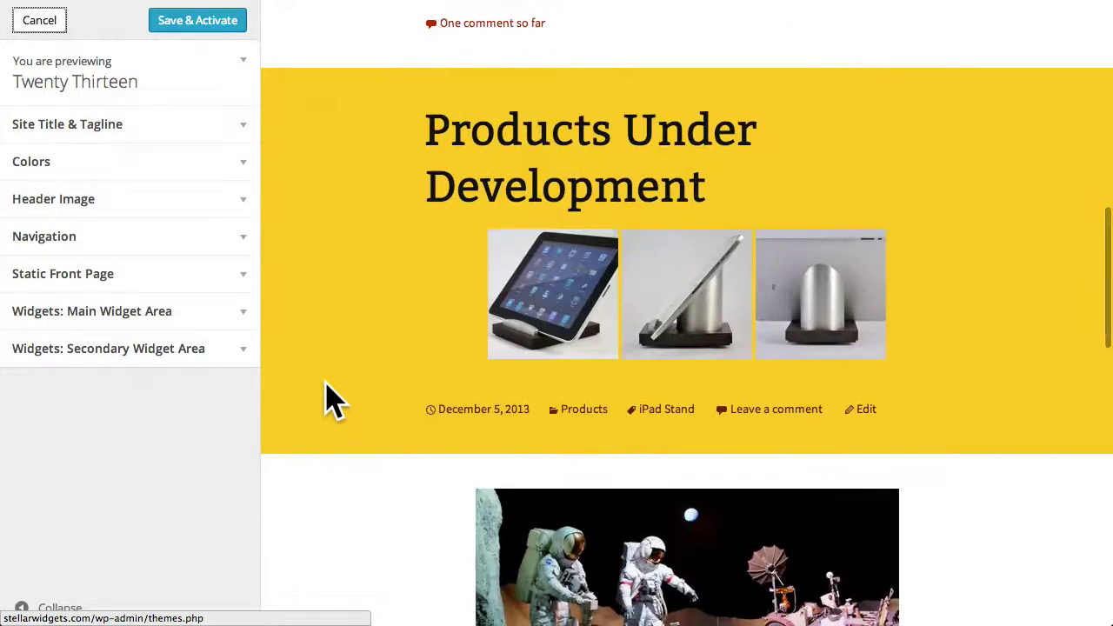
scroll(330, 400, "up", 11)
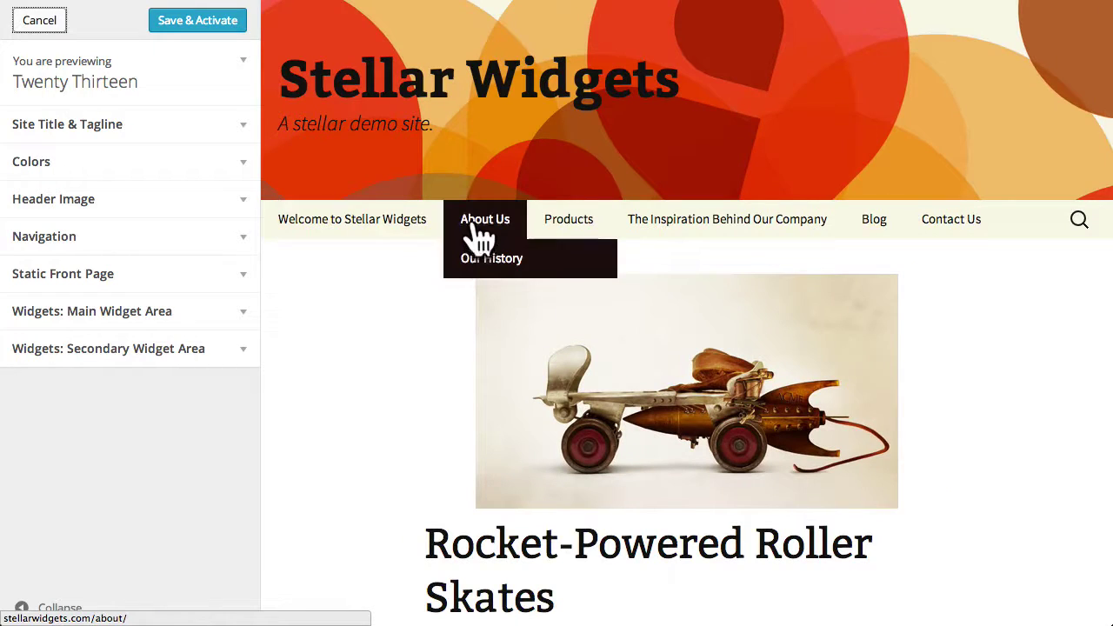
Step: View the About Us page in the Twenty Thirteen preview and return to the themes overview without activating it
left_click(483, 230)
scroll(357, 311, "down", 2)
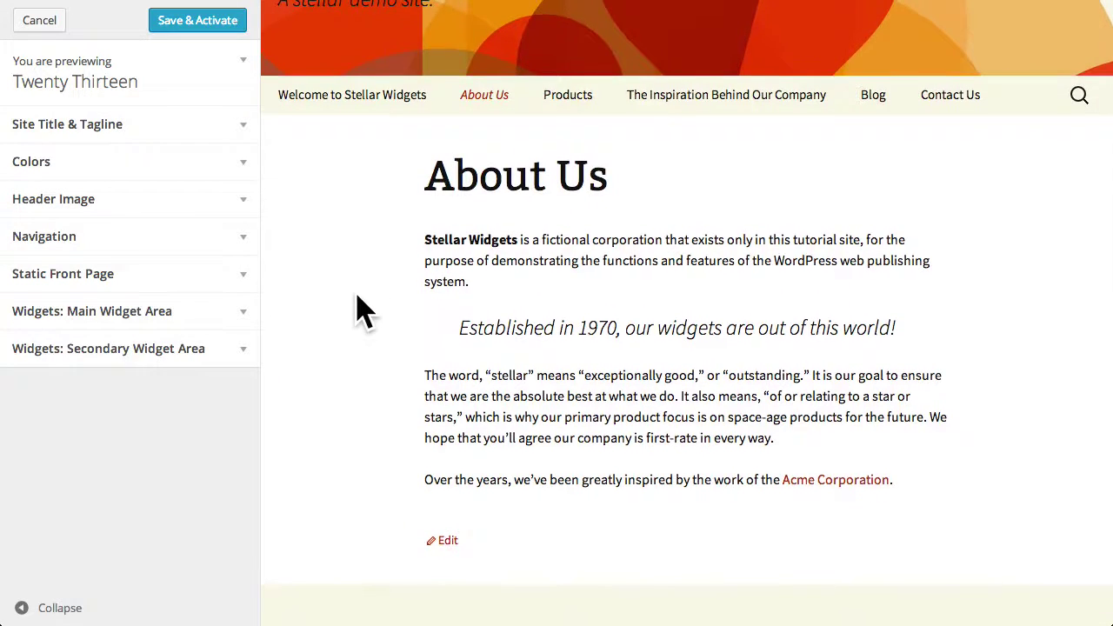
scroll(355, 310, "up", 2)
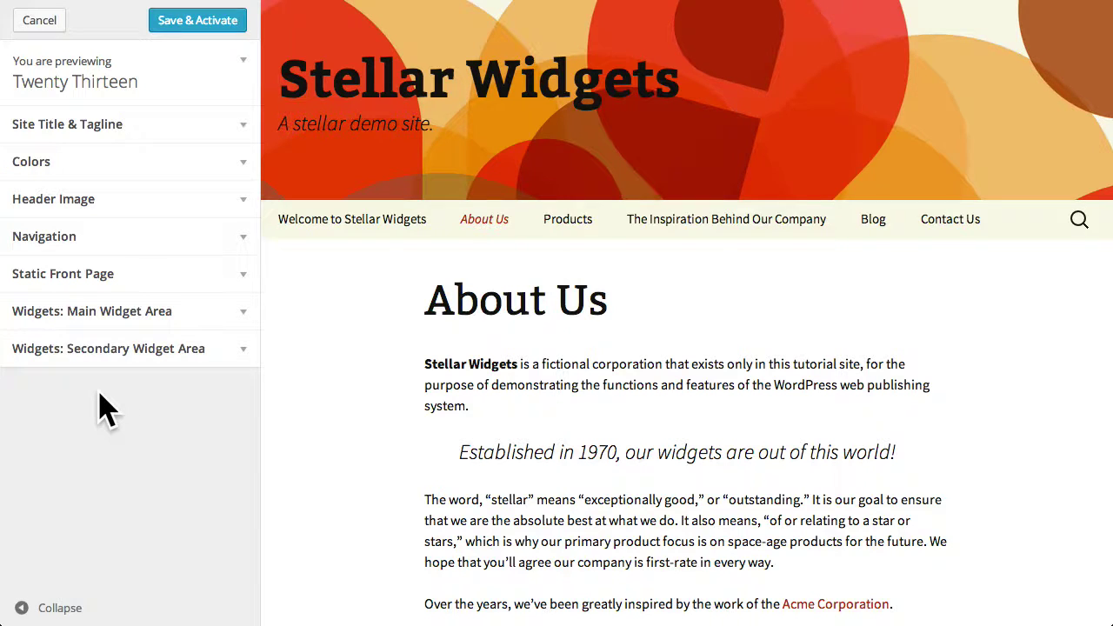
left_click(39, 20)
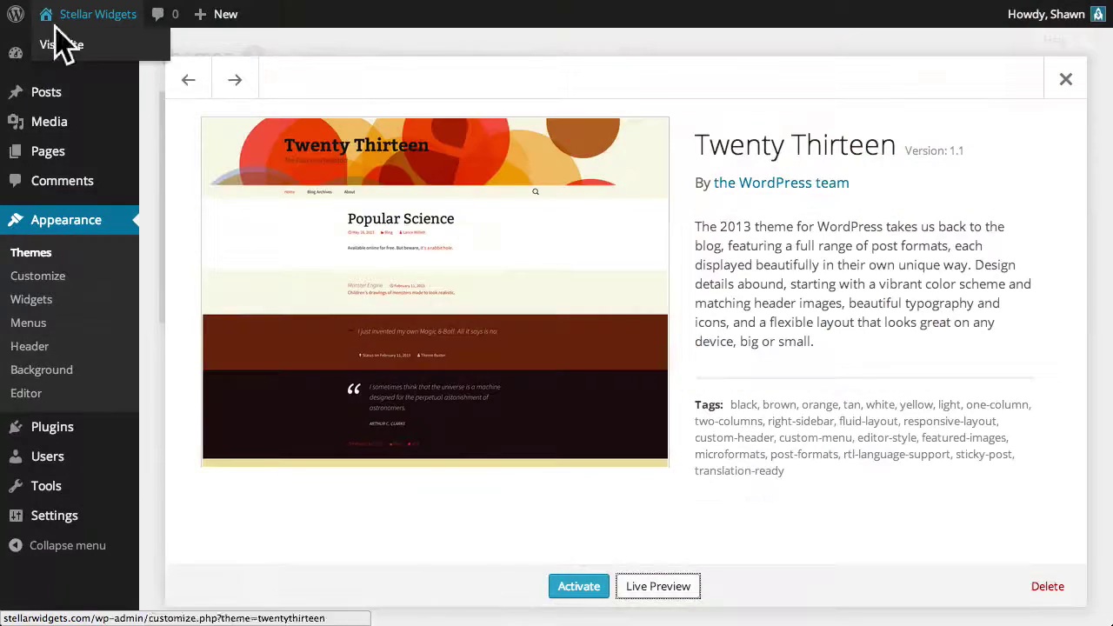
left_click(1065, 79)
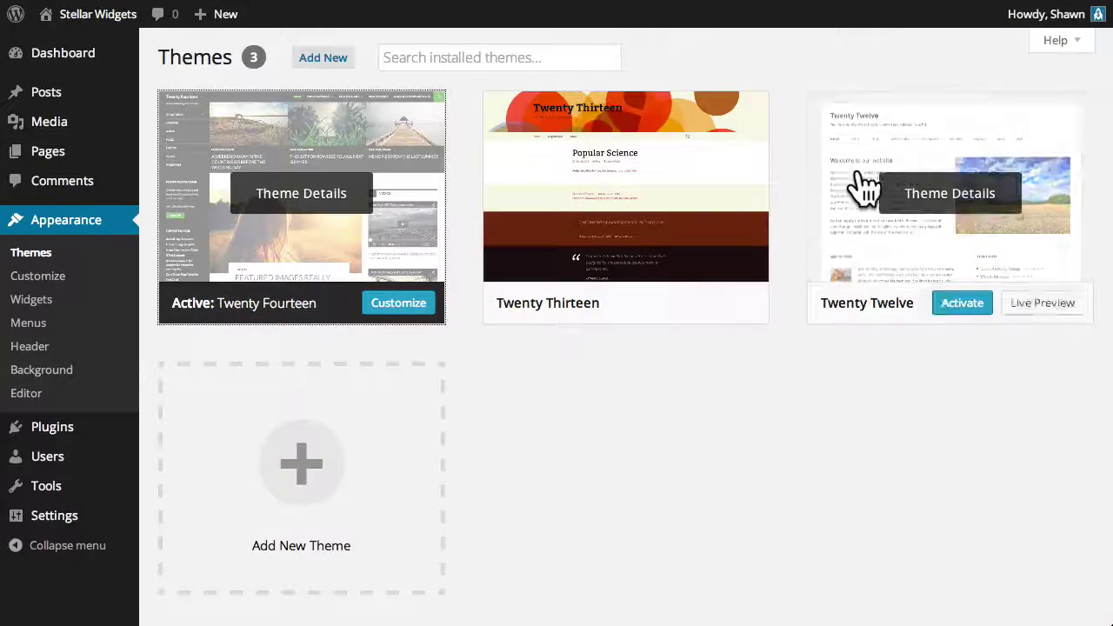
Step: Open the customizer for the active Twenty Fourteen theme
left_click(398, 304)
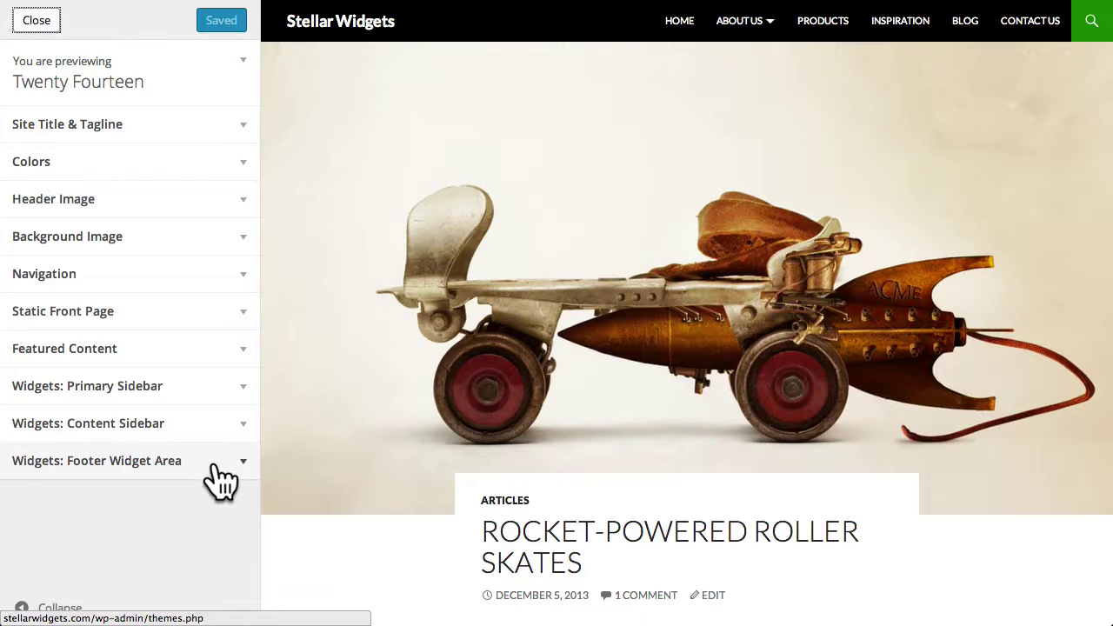
Step: Try out the site title "Simply Stellar Widgets" and undo the change
left_click(156, 129)
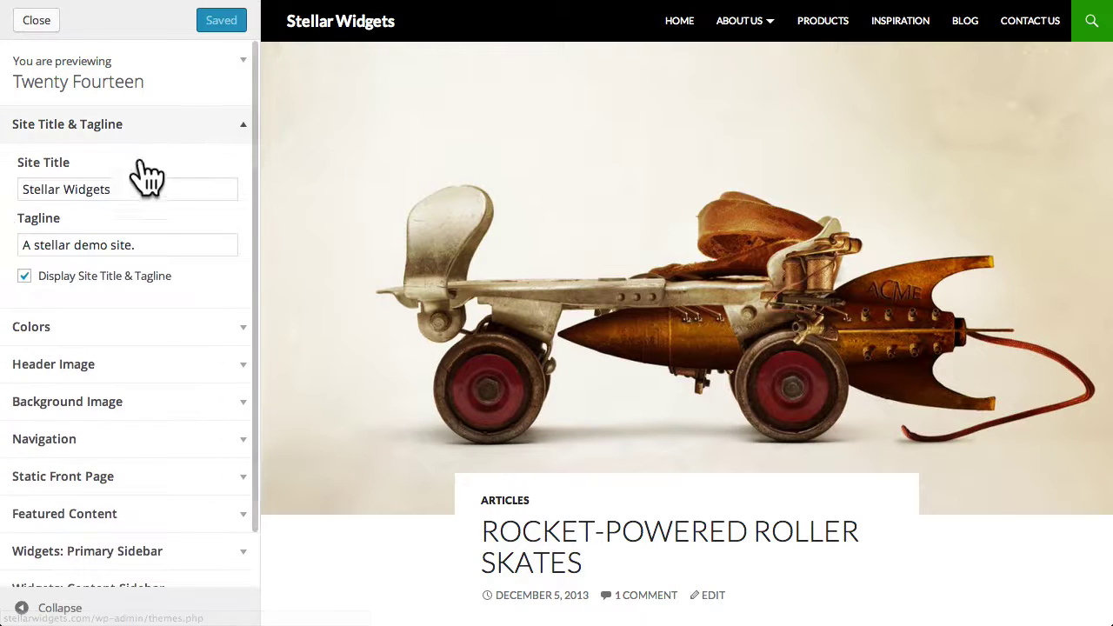
type("Simply")
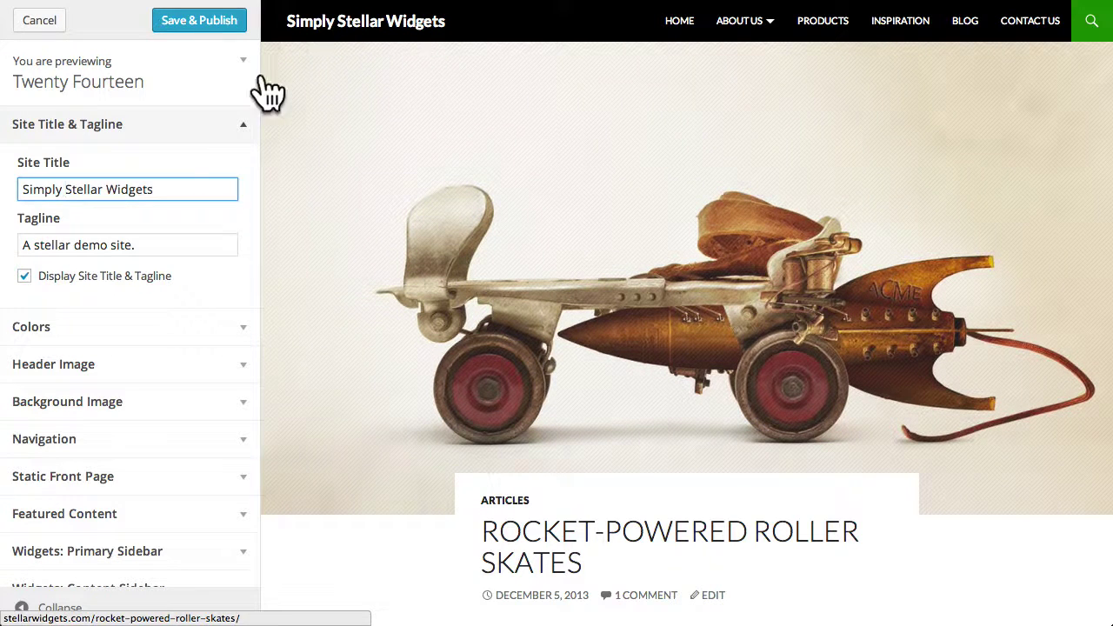
key("ctrl+z")
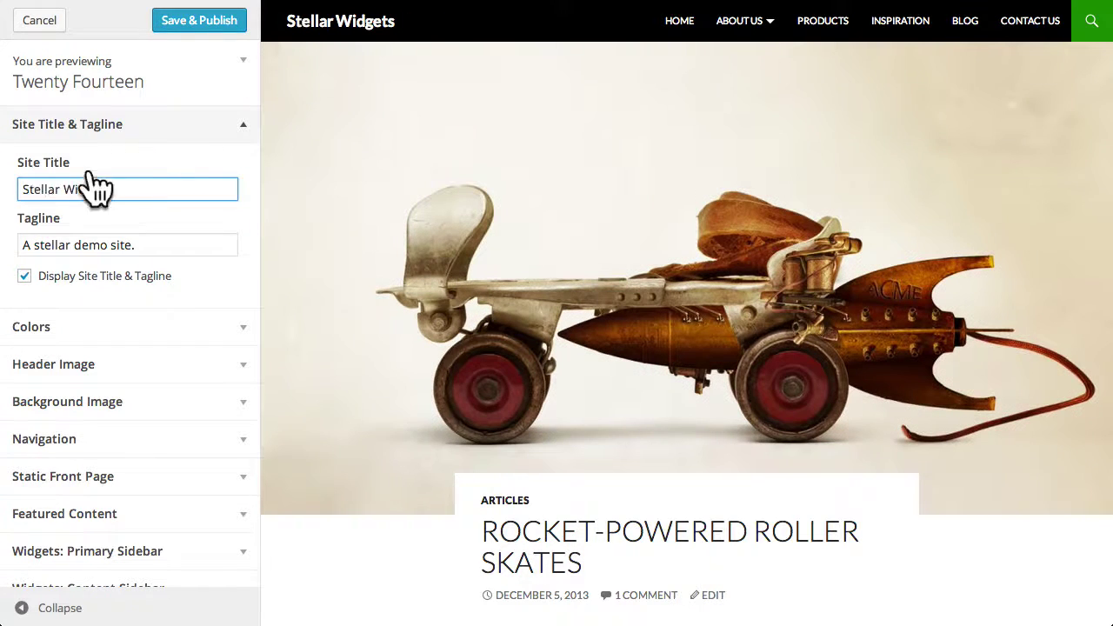
left_click(140, 126)
Step: Examine the site title and background color pickers in the Colors settings
left_click(141, 167)
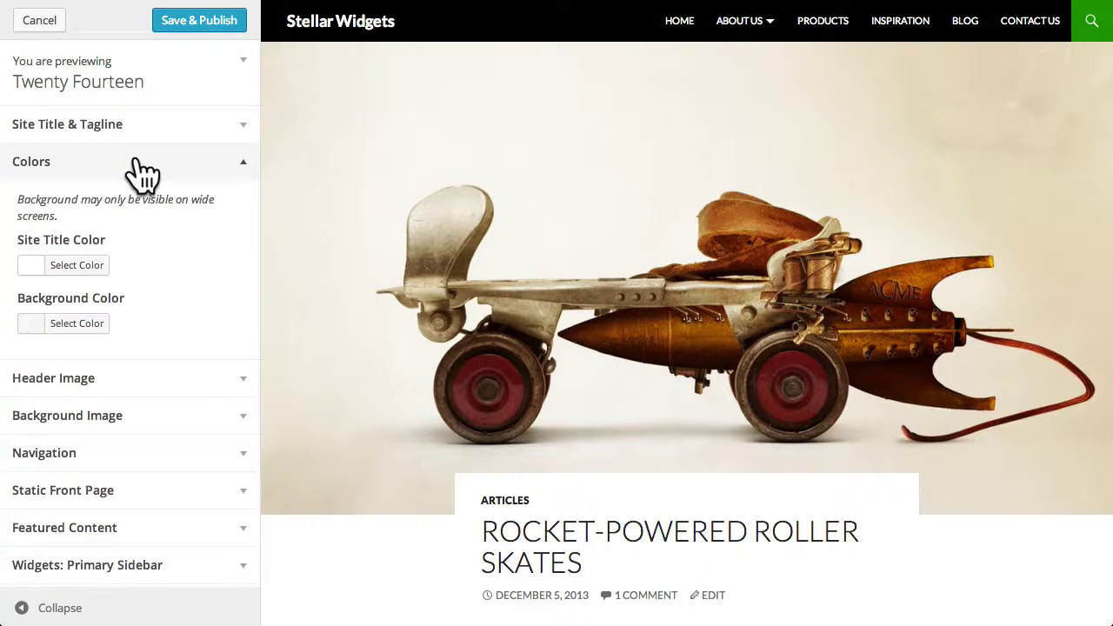
left_click(28, 266)
left_click(29, 267)
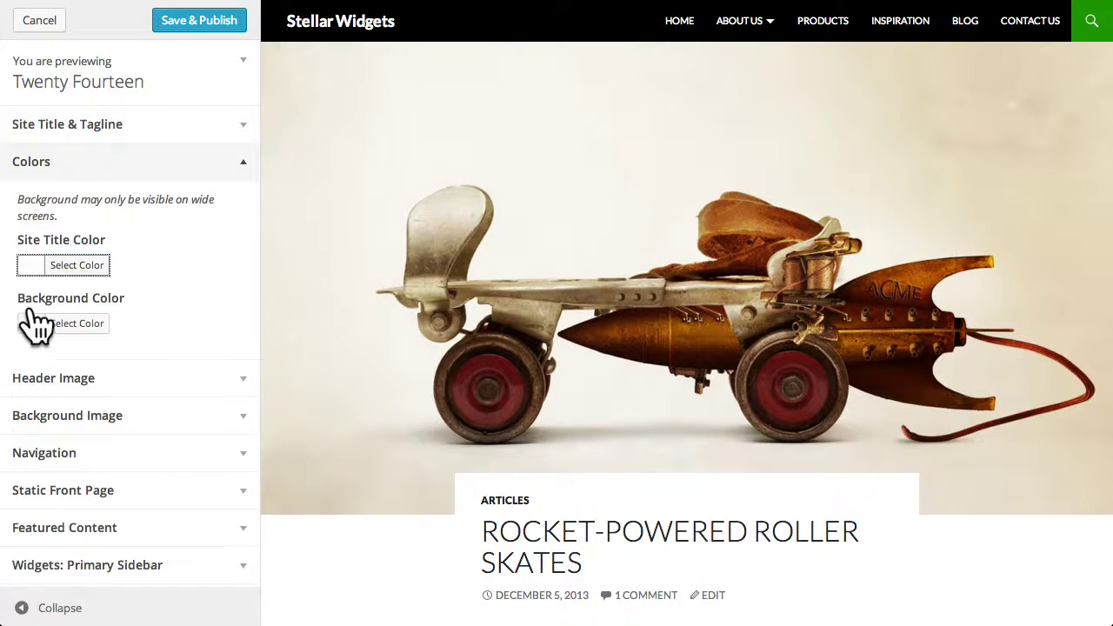
left_click(29, 324)
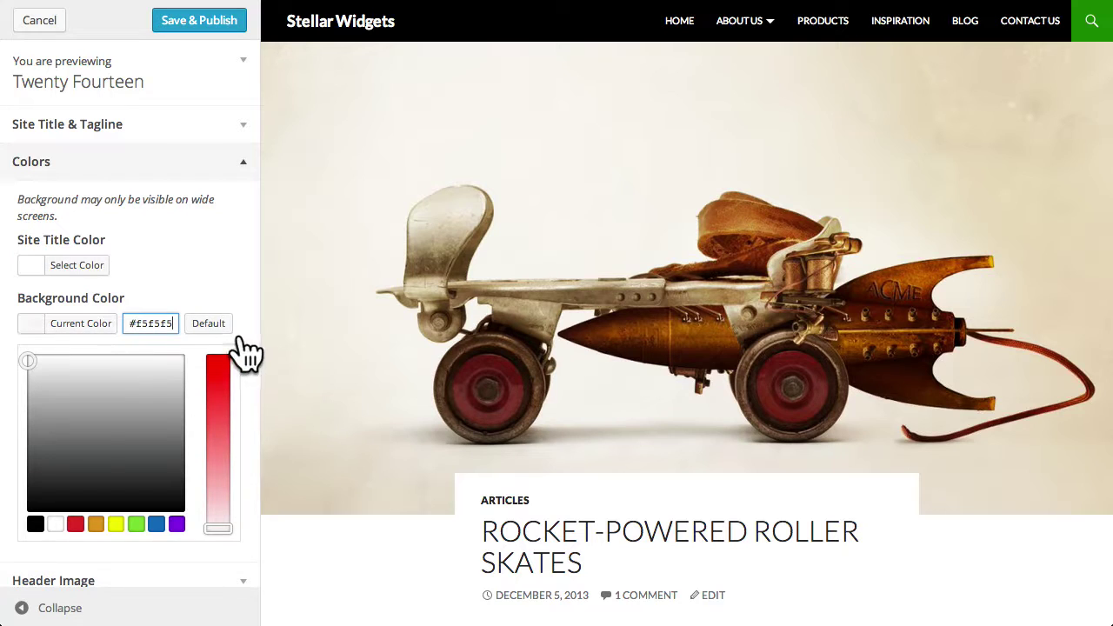
left_click(213, 329)
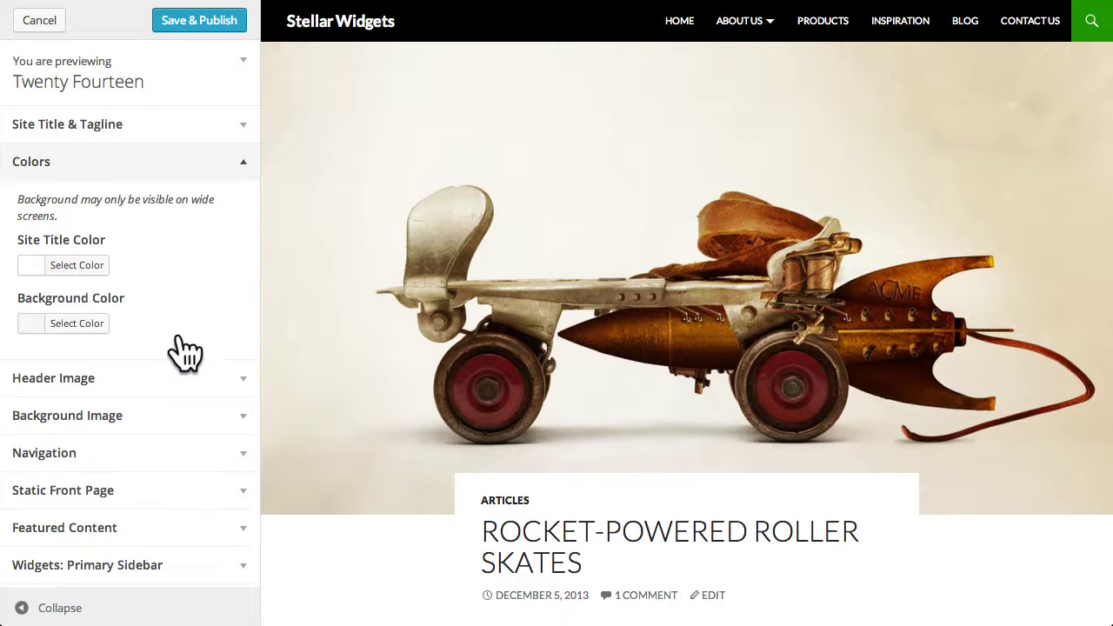
Step: Upload header-1300x240.jpg to the media library as a new header image
left_click(143, 380)
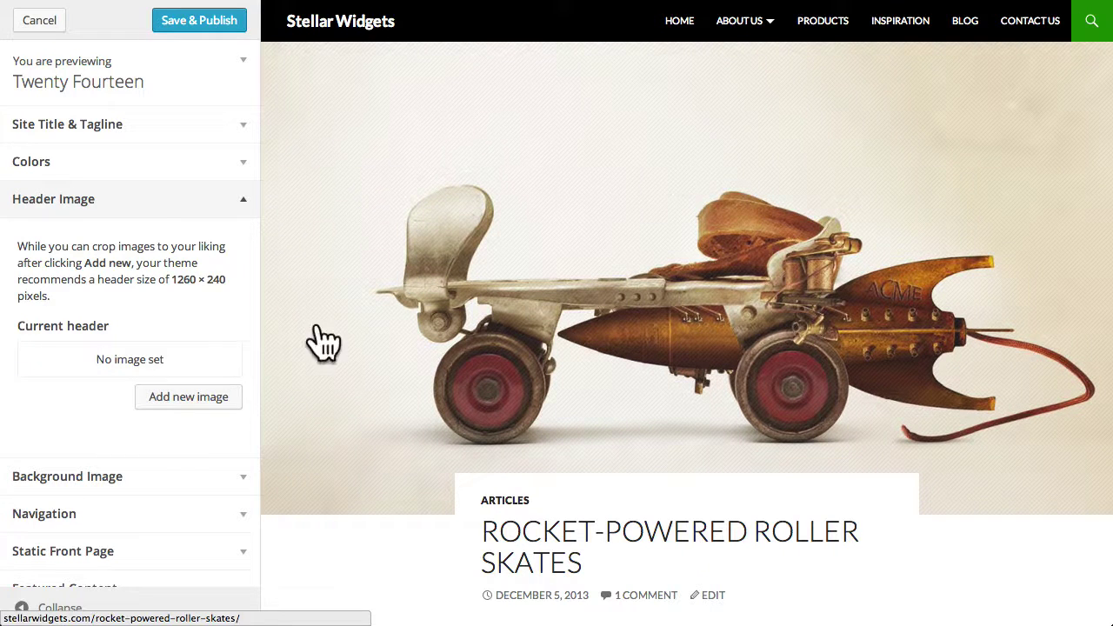
left_click(198, 398)
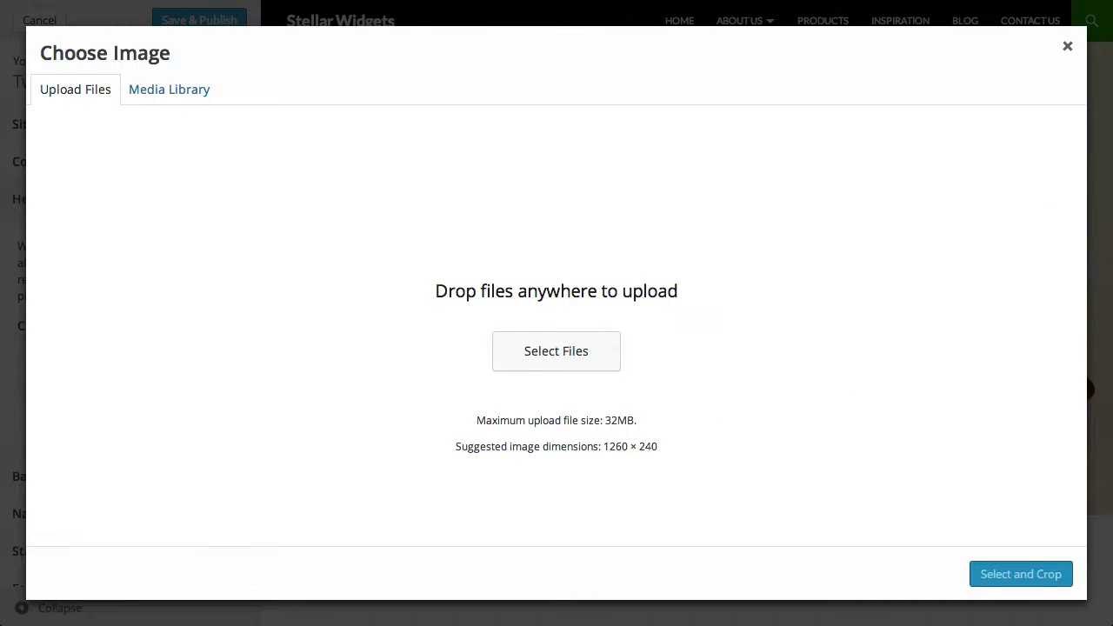
left_click_drag(1112, 216, 867, 258)
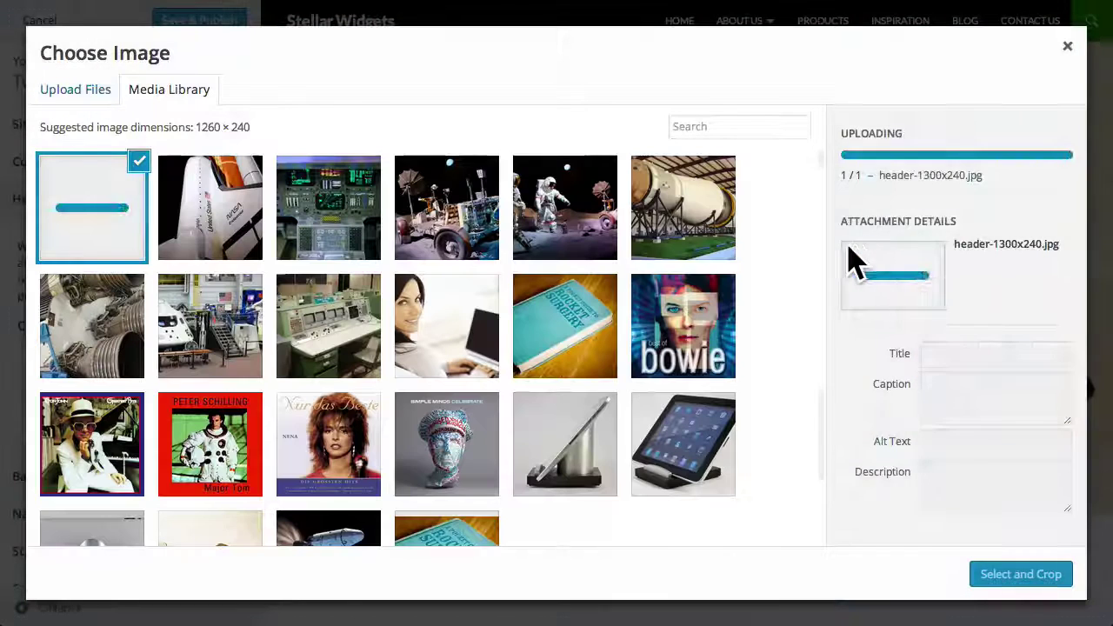
Step: Crop the uploaded header image with the crop area shifted to center the logo, and apply it as the header
left_click(1023, 577)
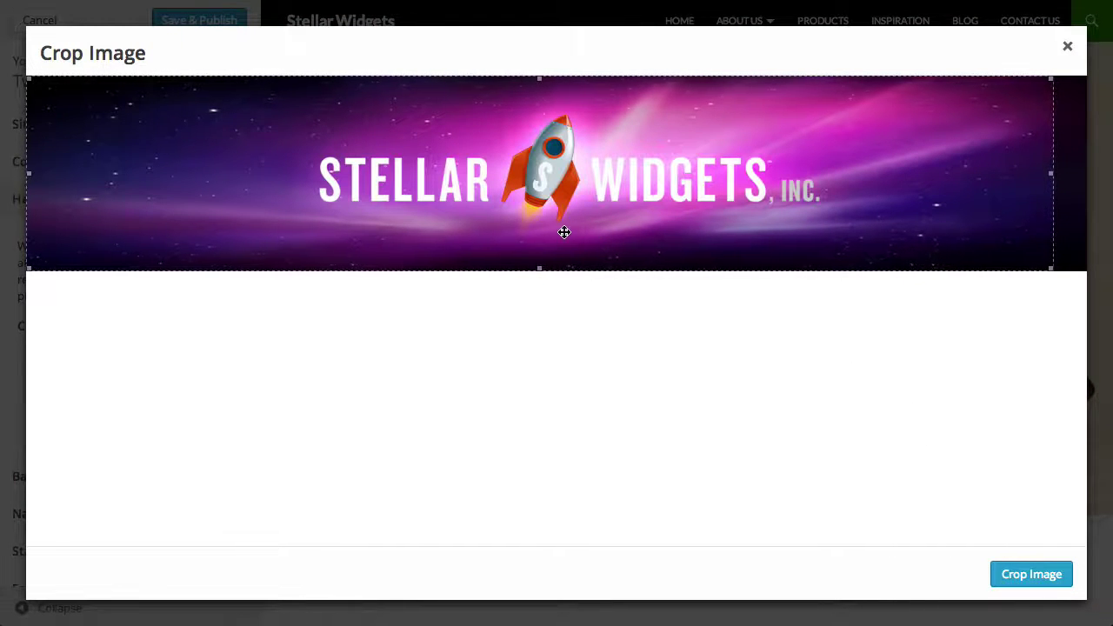
left_click_drag(565, 232, 579, 232)
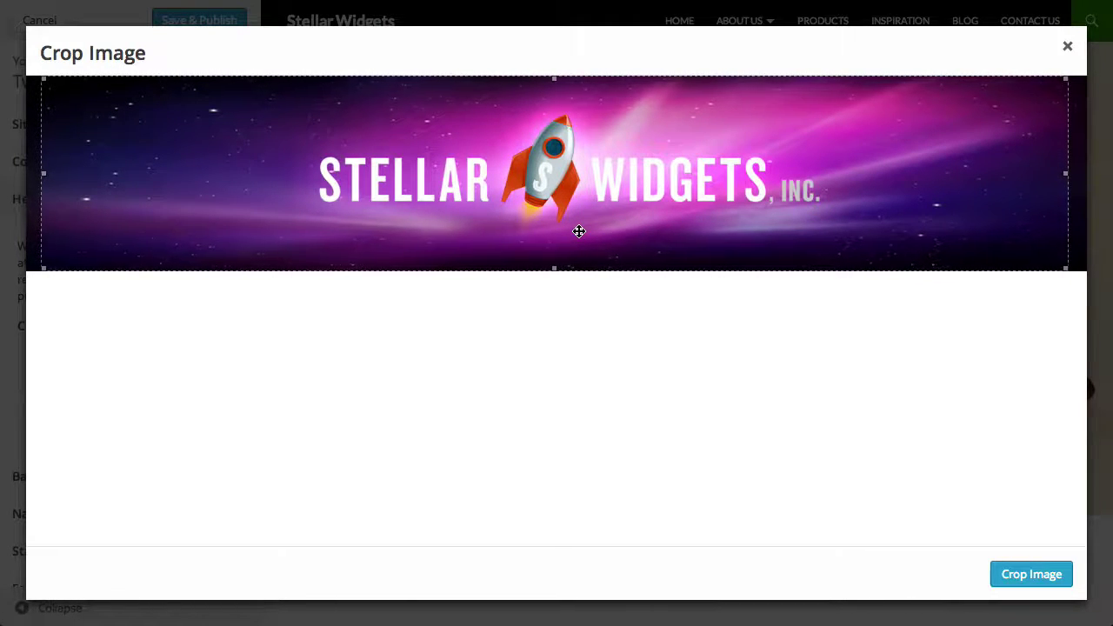
left_click(1030, 576)
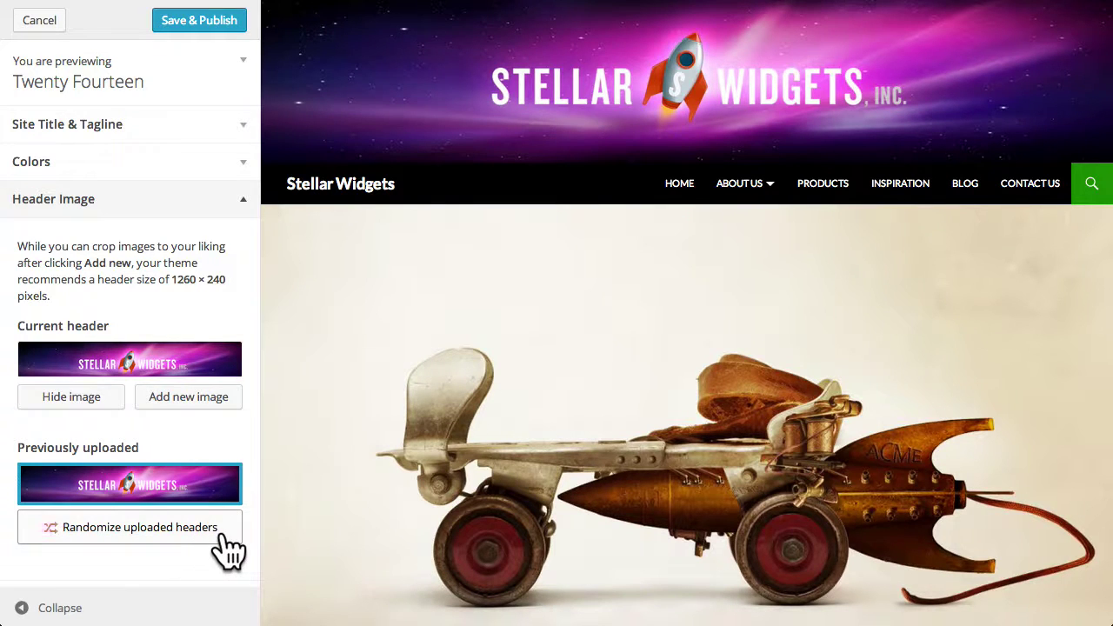
left_click(160, 205)
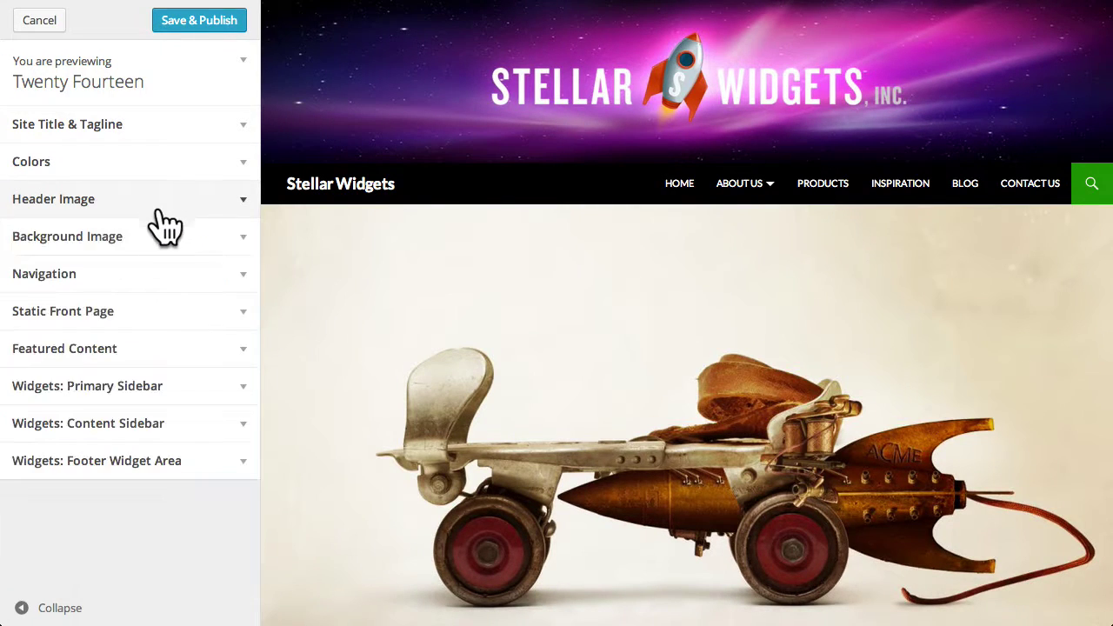
Step: Examine the Background Image settings and the options for uploading a new image
left_click(158, 235)
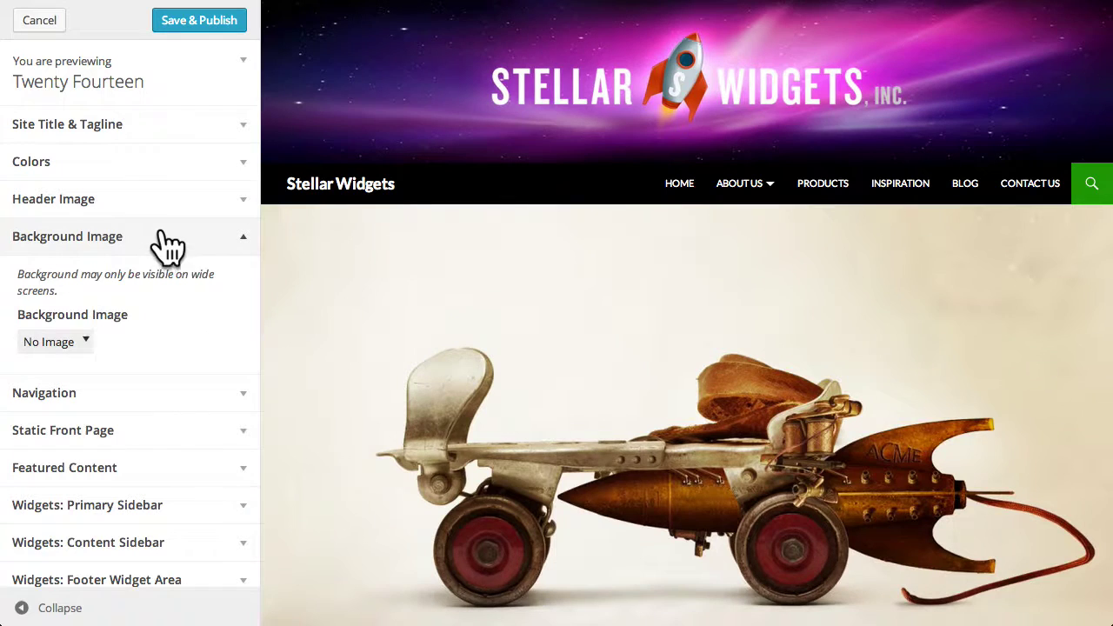
left_click(85, 344)
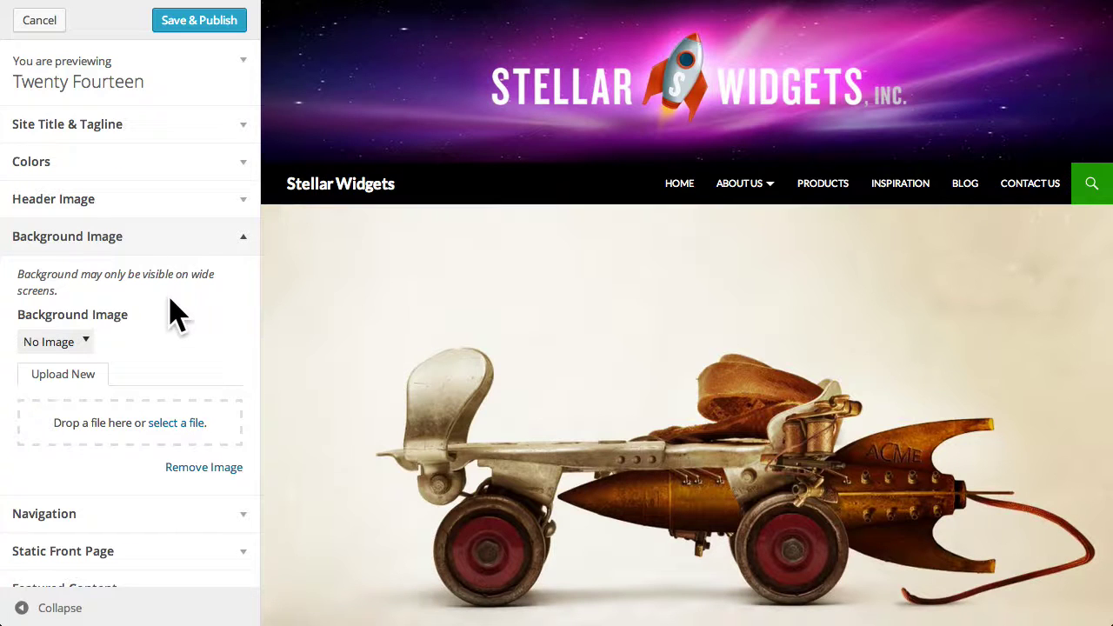
left_click(174, 242)
Step: Check the menu assignments in the Navigation settings and collapse the customizer controls to view the site at full width
left_click(172, 273)
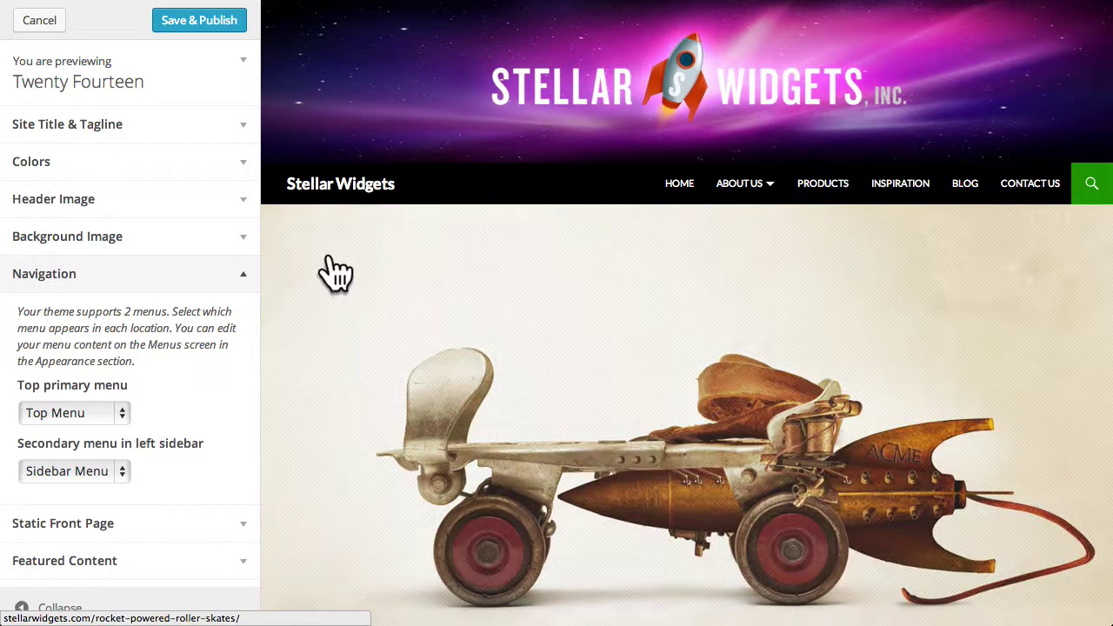
left_click(79, 606)
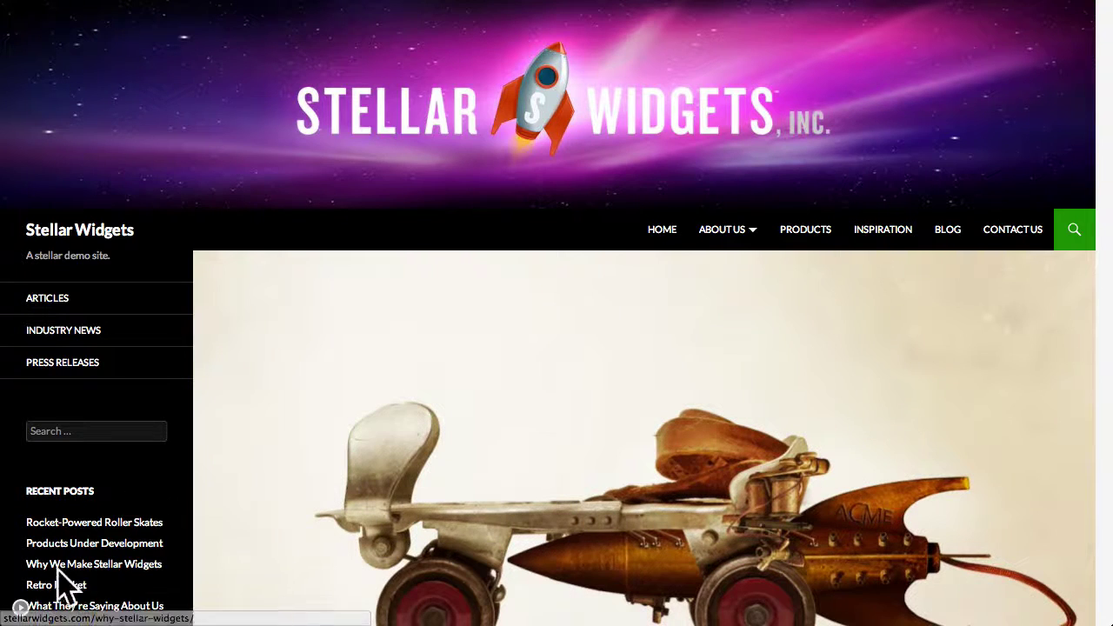
Step: Restore the customizer controls and review the menu choices for the top primary menu and the secondary sidebar menu in Navigation
left_click(20, 607)
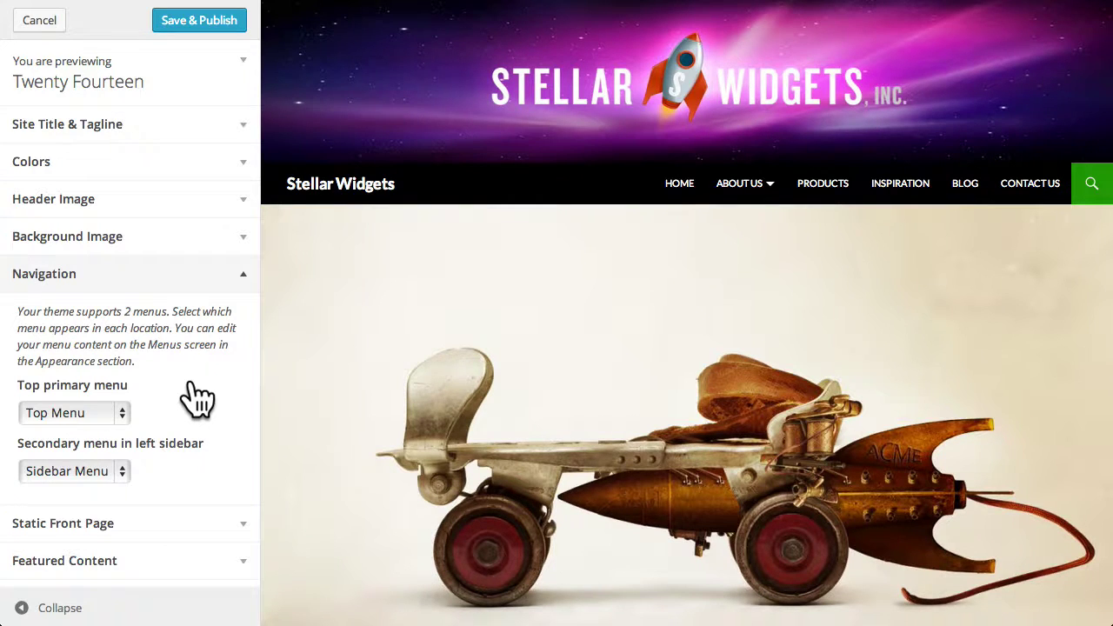
left_click(115, 417)
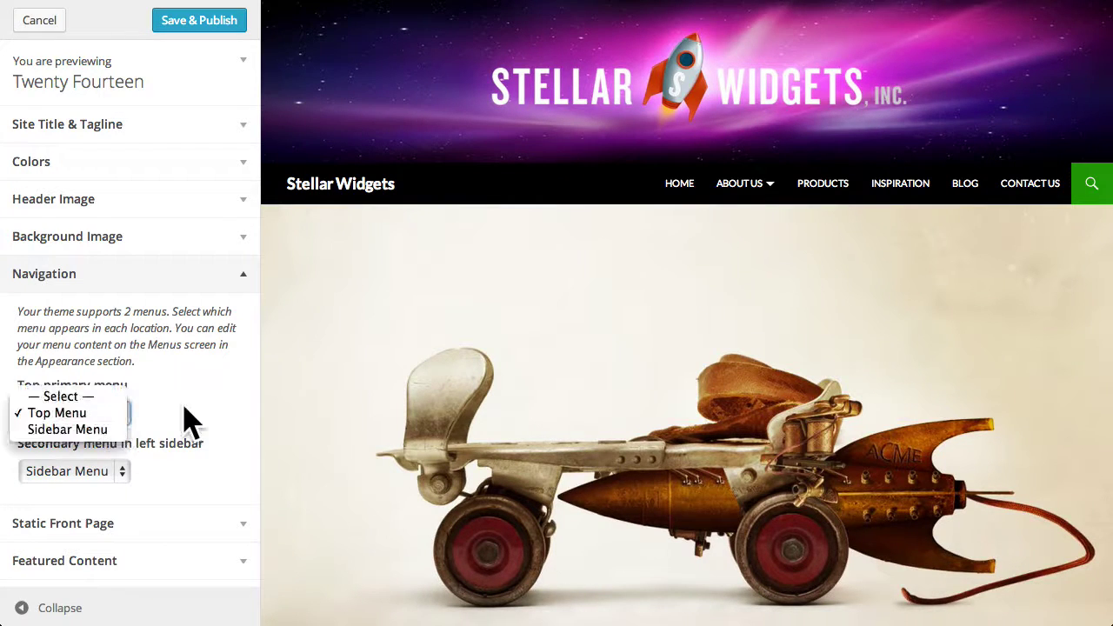
left_click(191, 421)
left_click(121, 478)
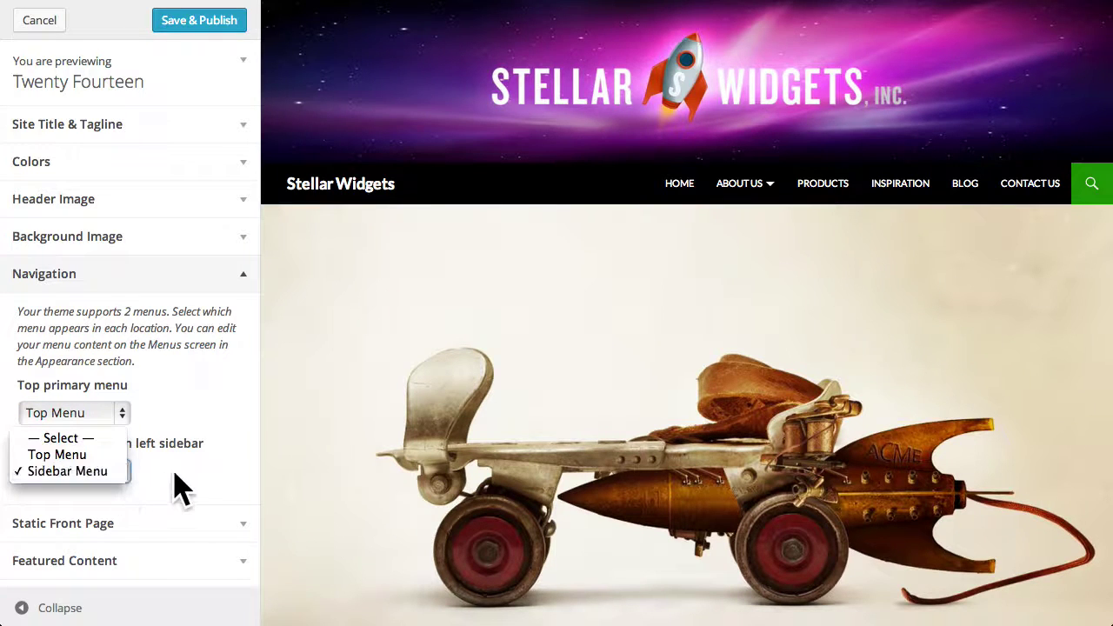
left_click(174, 476)
left_click(181, 281)
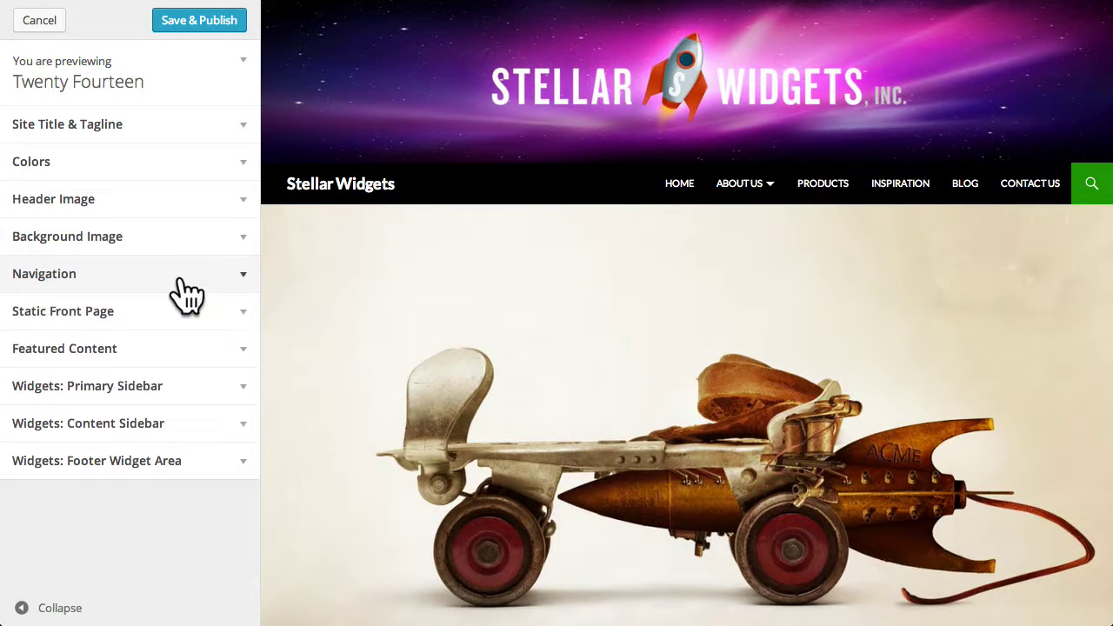
Step: Open the Static Front Page settings and look through the latest posts on the front page in the preview
left_click(185, 315)
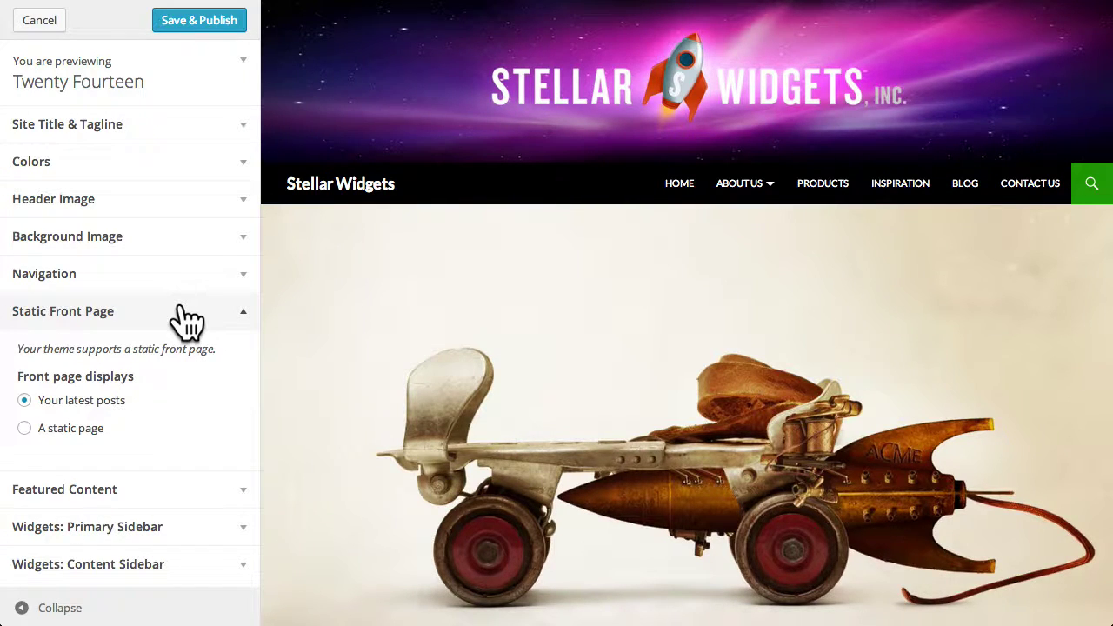
scroll(368, 318, "down", 5)
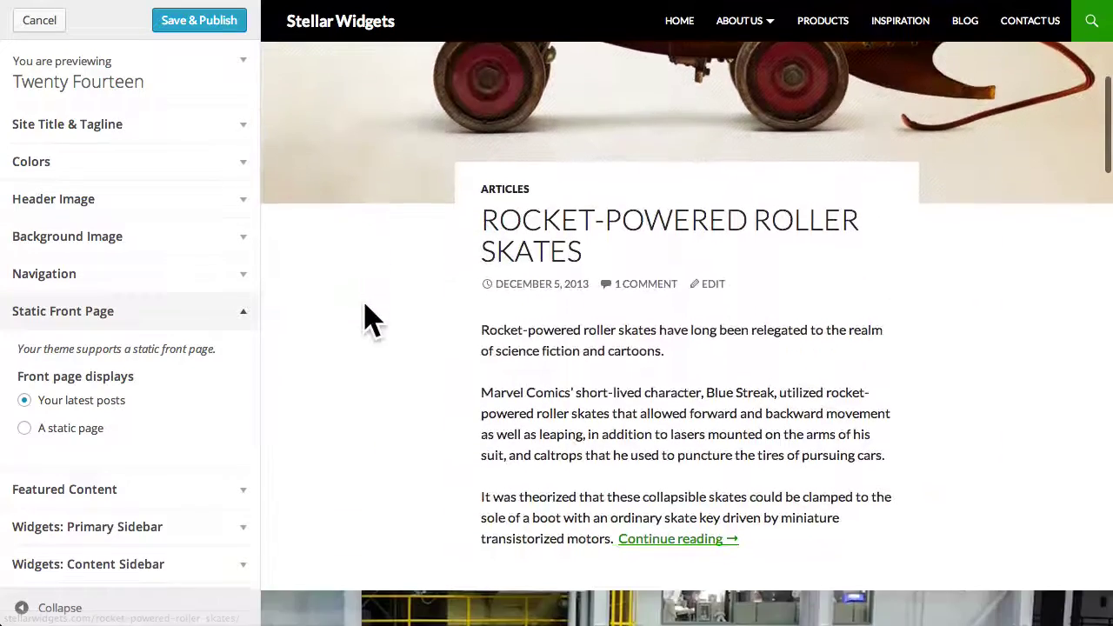
scroll(367, 318, "down", 2)
scroll(368, 322, "up", 6)
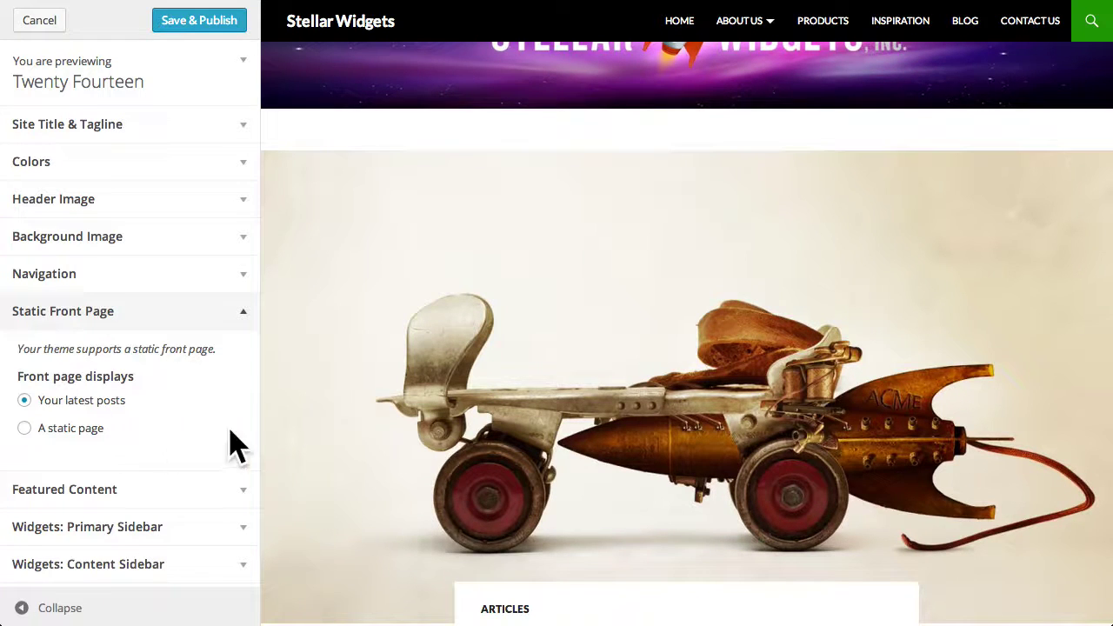
scroll(318, 442, "down", 10)
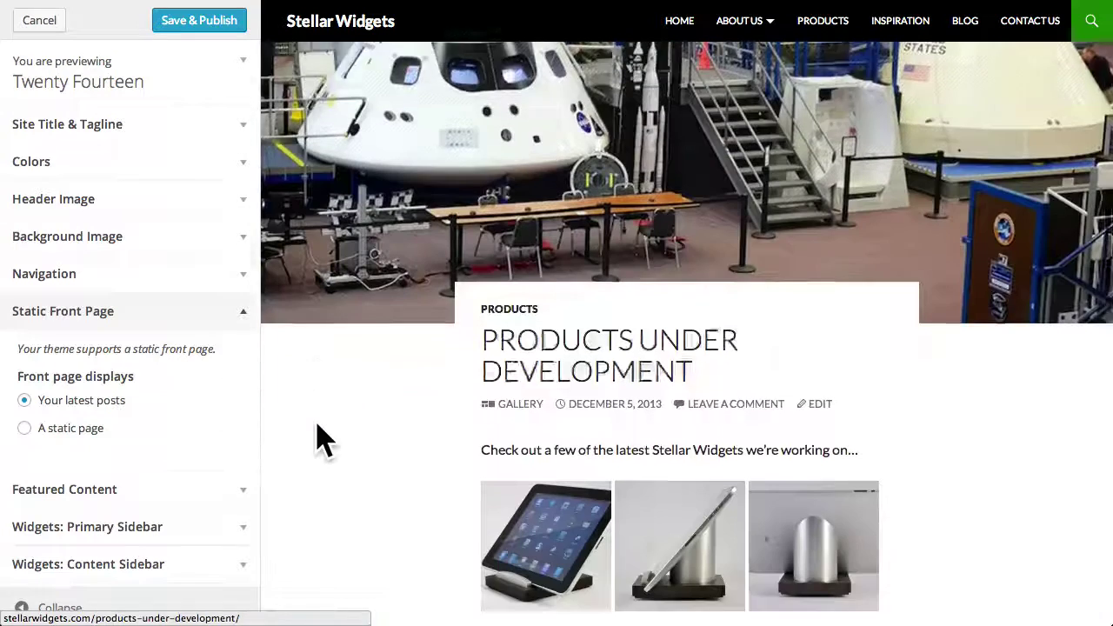
scroll(318, 442, "down", 4)
Step: Make the front page display a static page, with Welcome to Stellar Widgets as the front page and Blog as the posts page
left_click(90, 429)
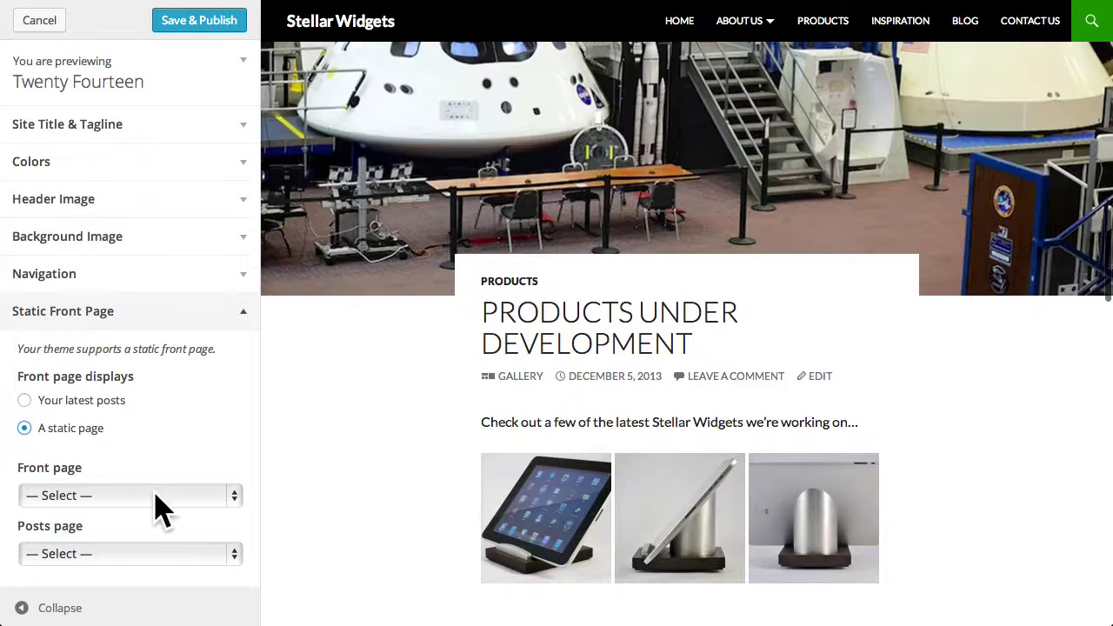
left_click(155, 496)
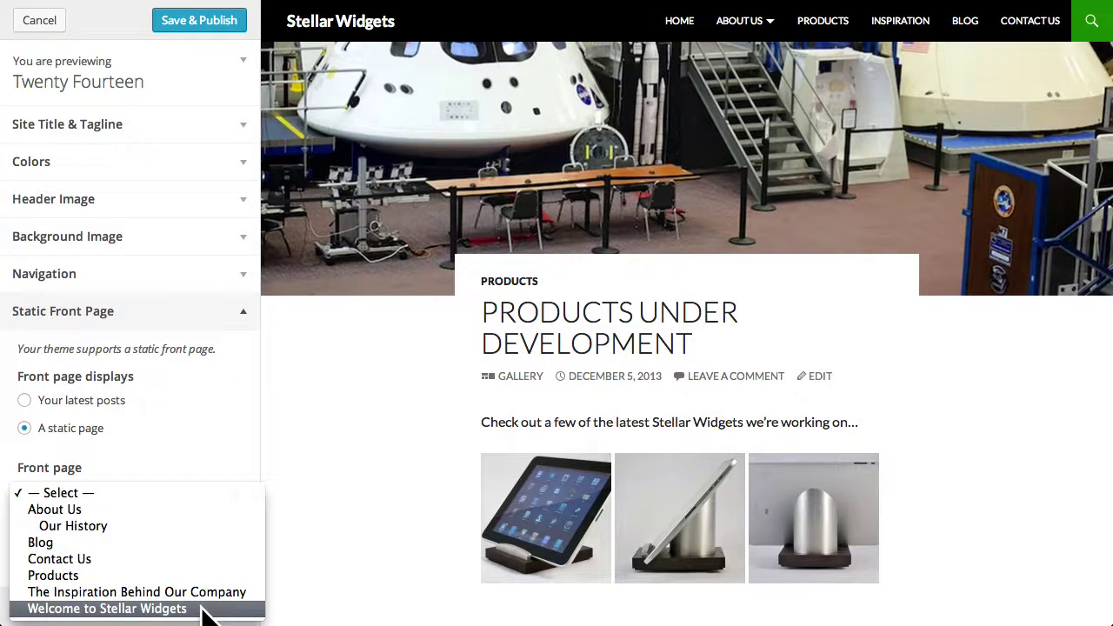
left_click(203, 609)
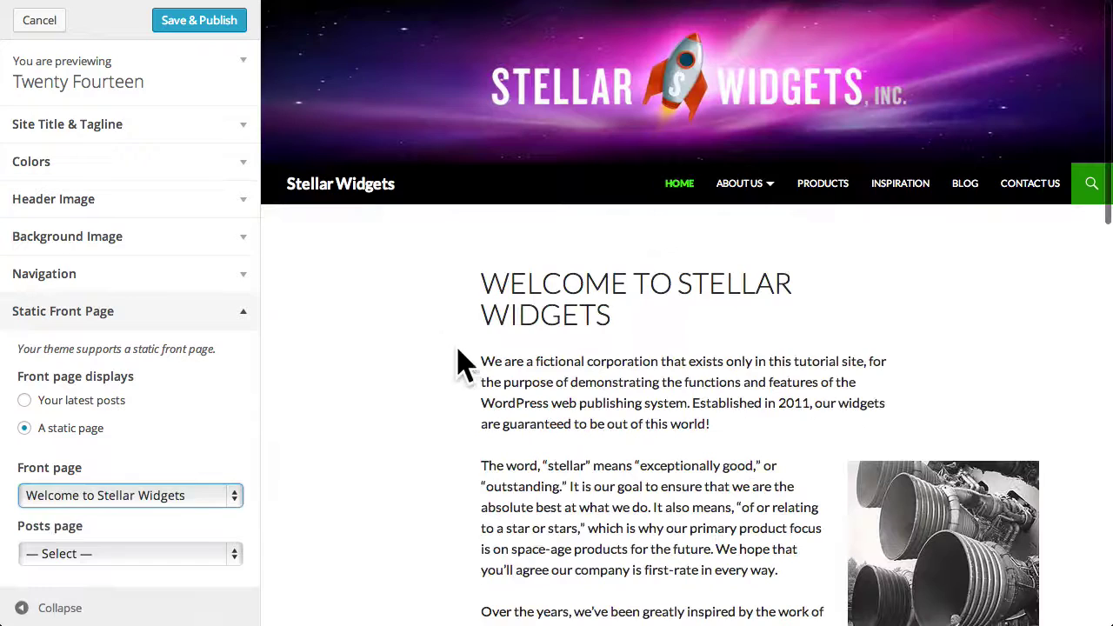
scroll(448, 287, "down", 3)
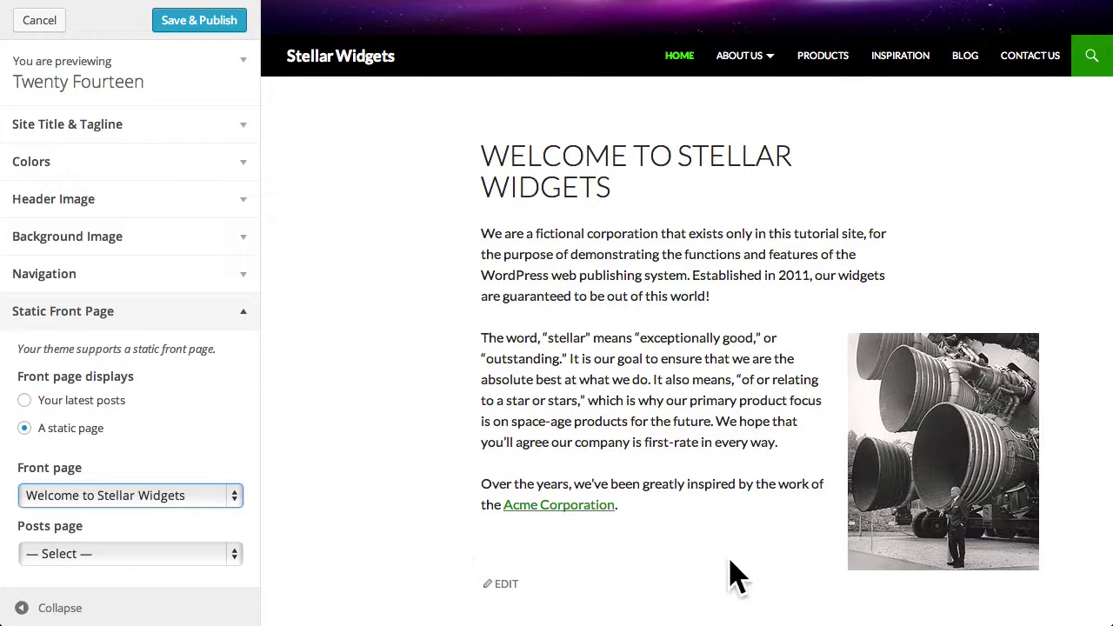
scroll(418, 178, "up", 3)
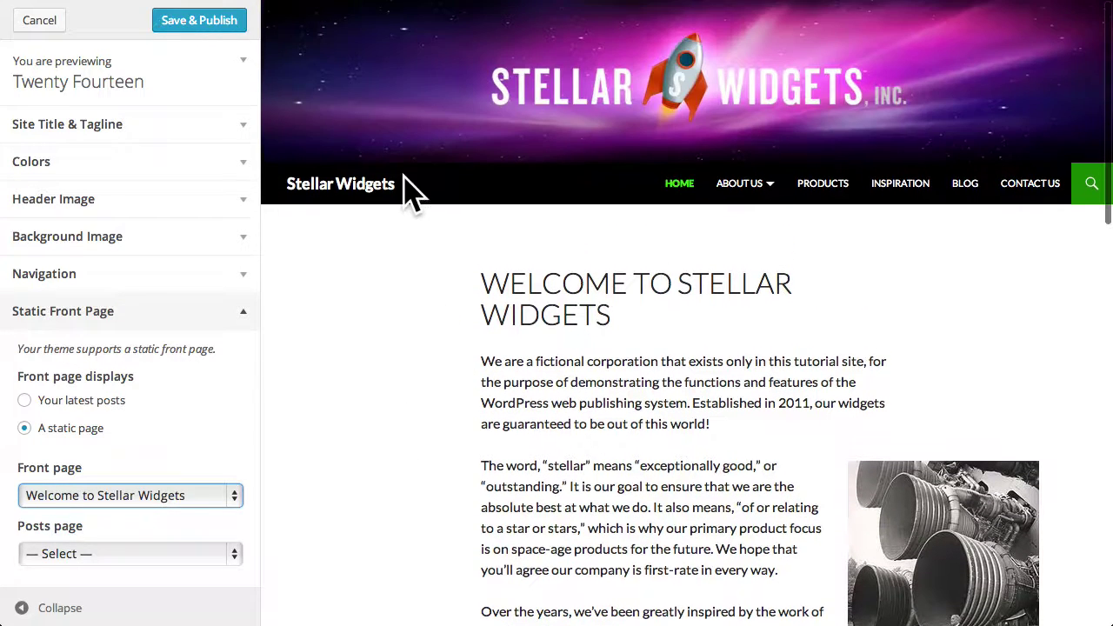
left_click(165, 556)
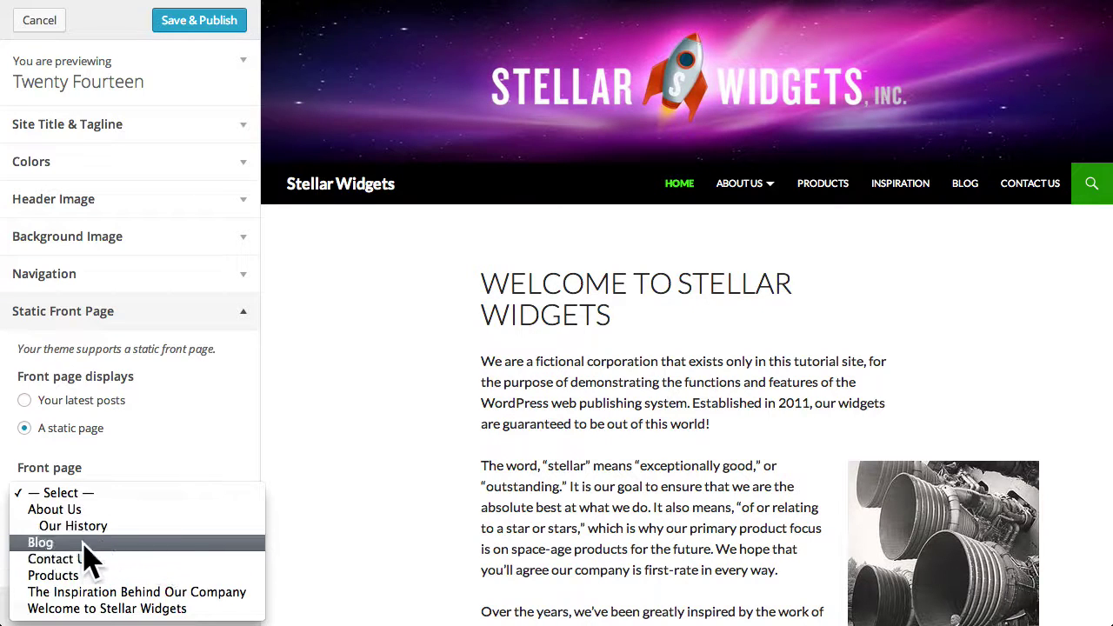
left_click(131, 546)
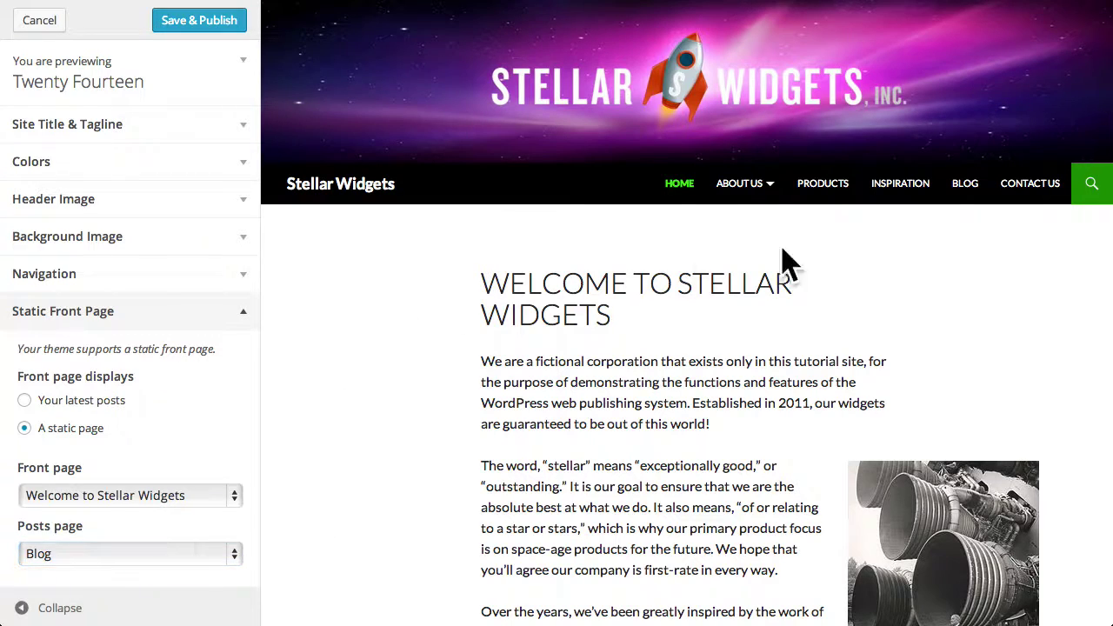
Step: Check the Blog page and the Home page in the site preview
left_click(965, 184)
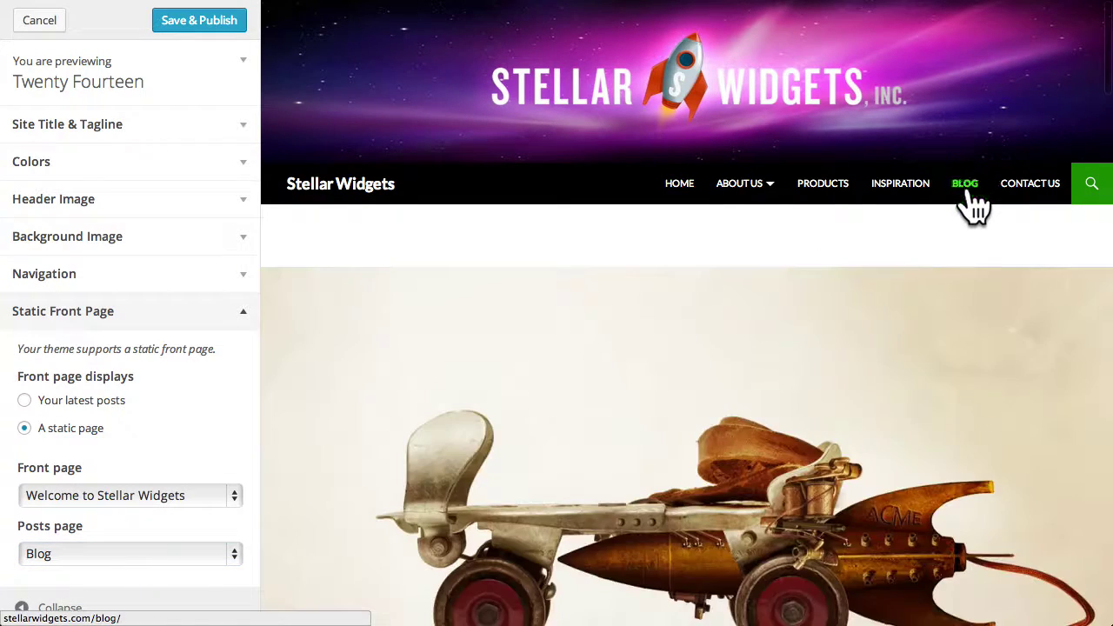
scroll(490, 311, "down", 5)
scroll(416, 339, "down", 8)
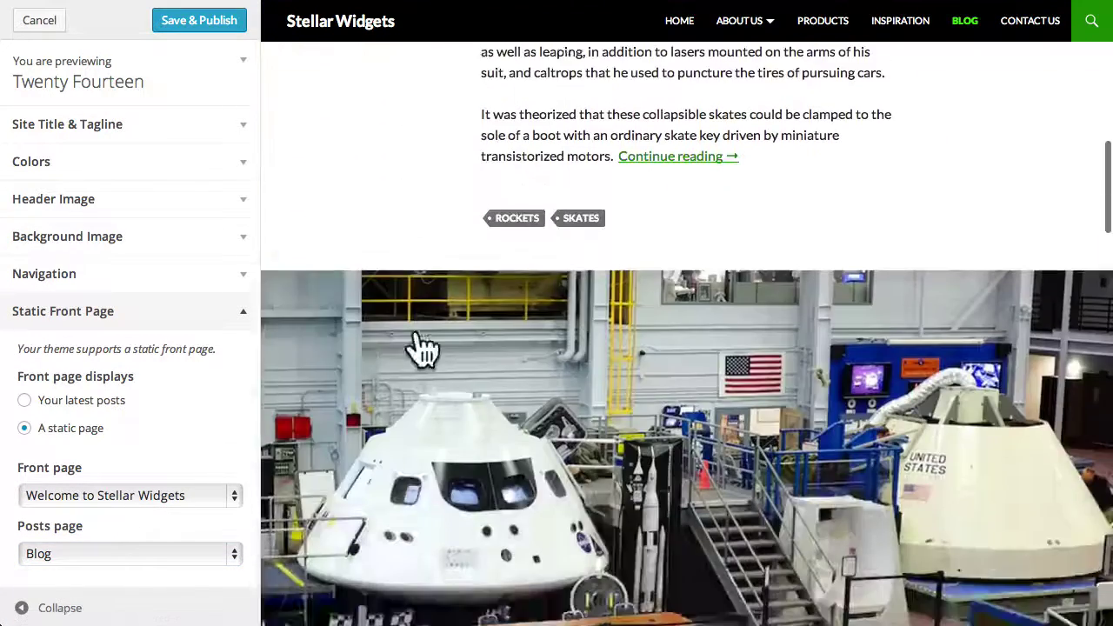
scroll(396, 348, "up", 12)
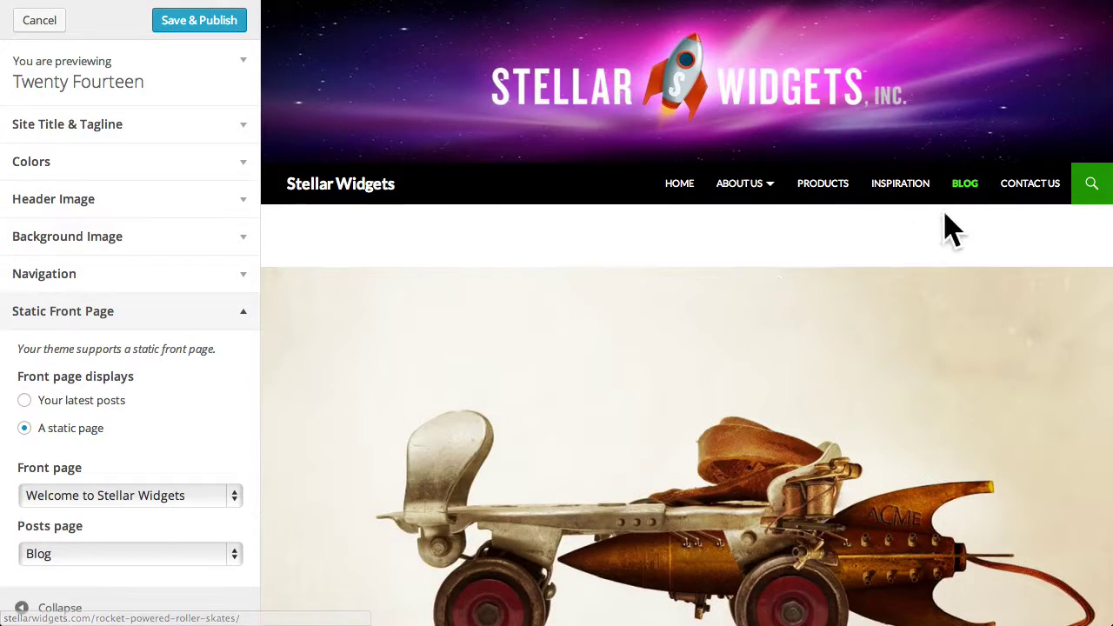
left_click(671, 196)
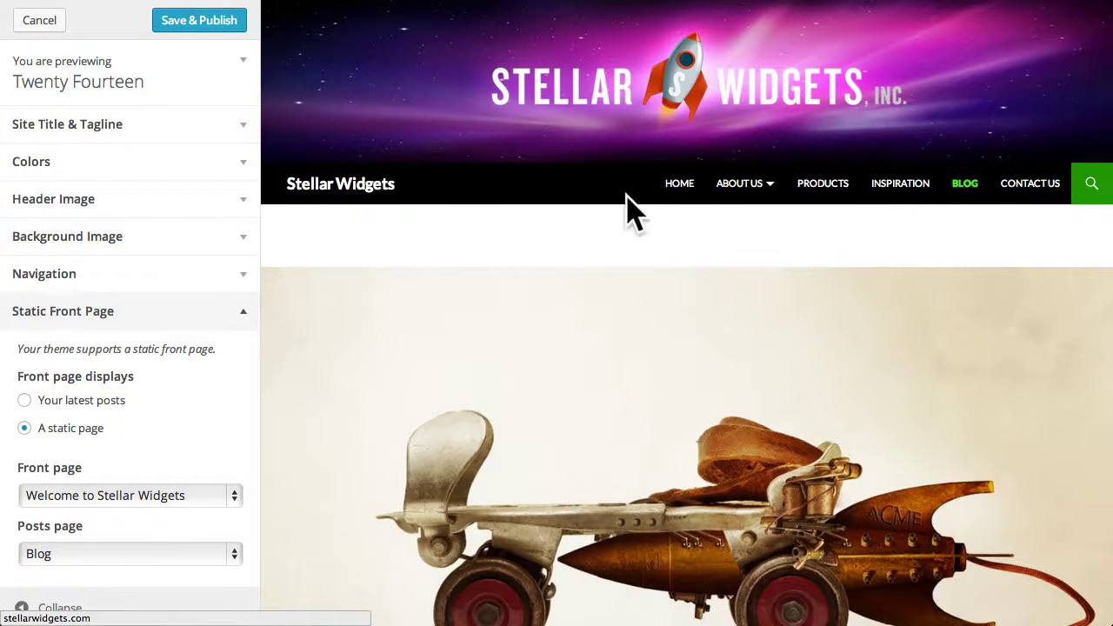
scroll(435, 235, "down", 2)
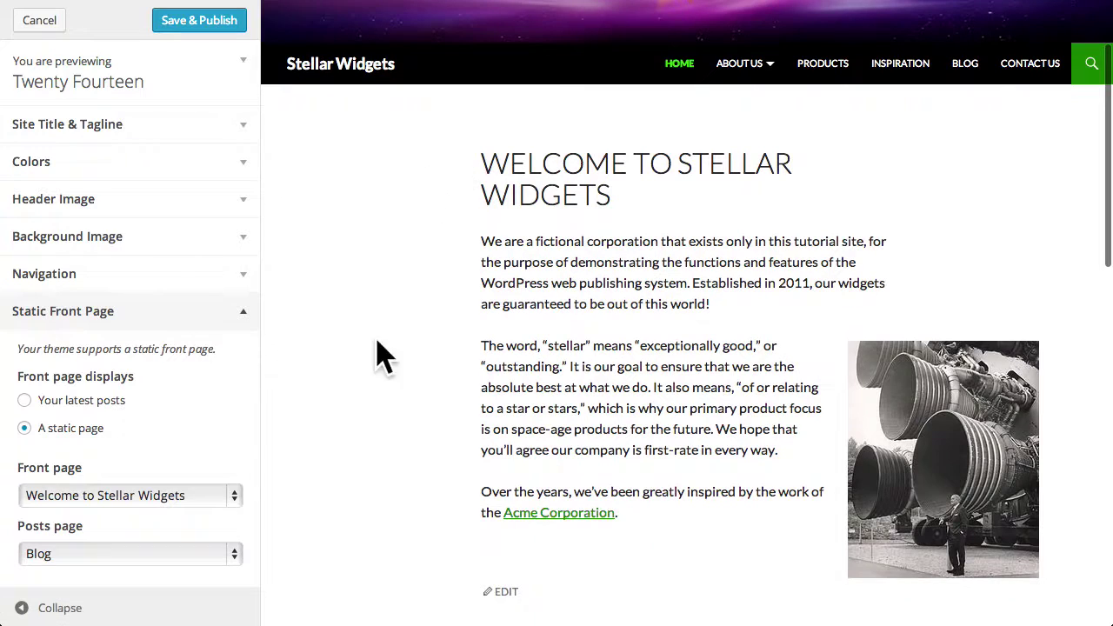
scroll(417, 509, "up", 2)
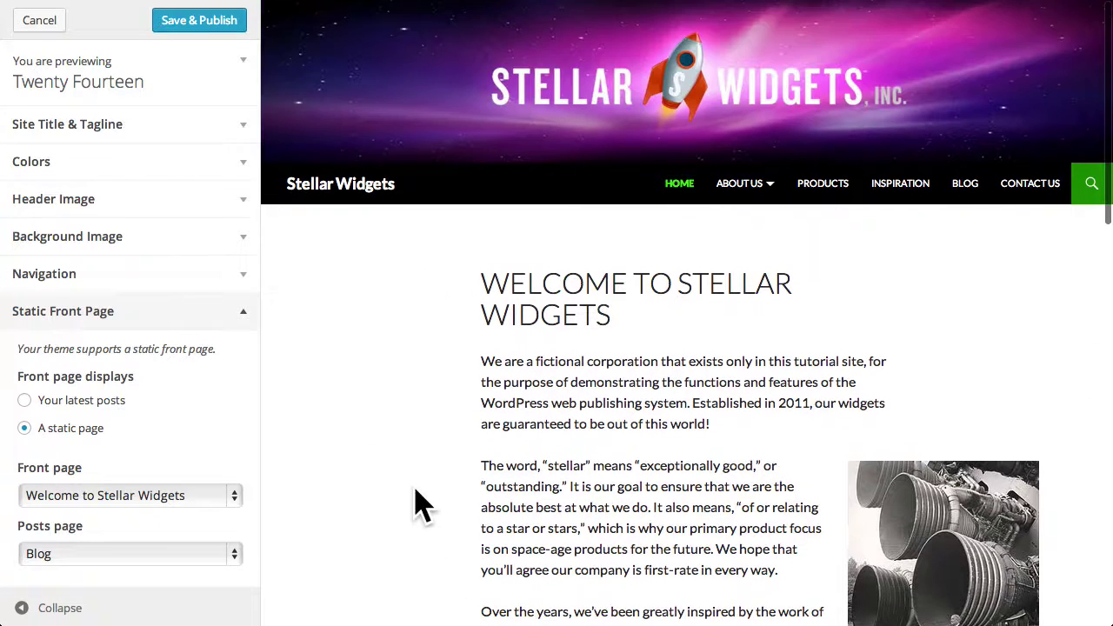
Step: Set the tag name for Featured Content to featured
left_click(196, 326)
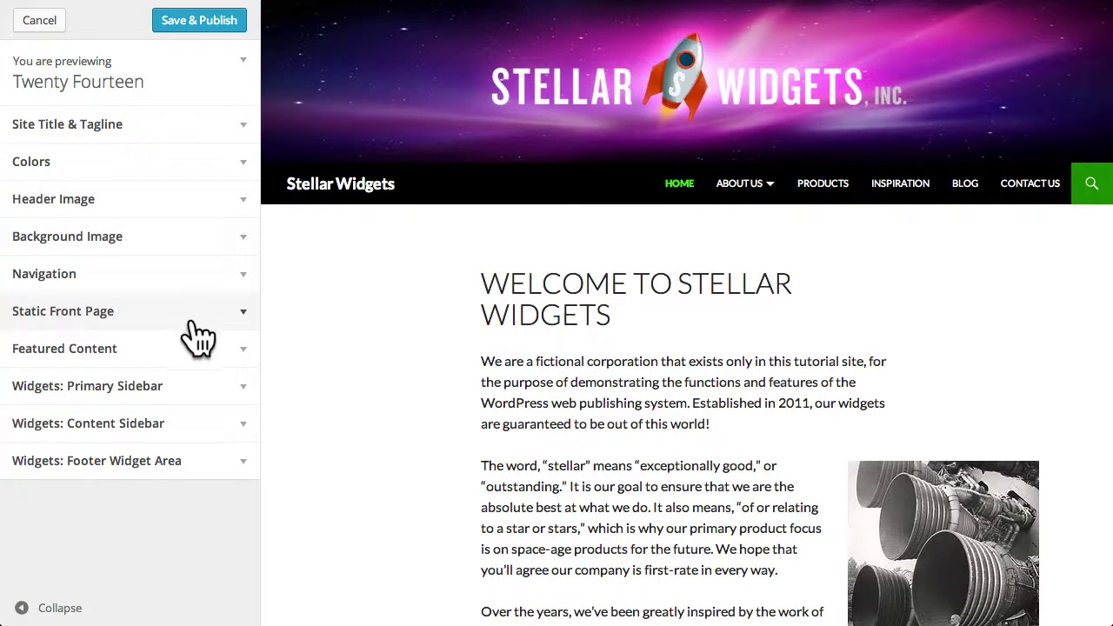
left_click(187, 356)
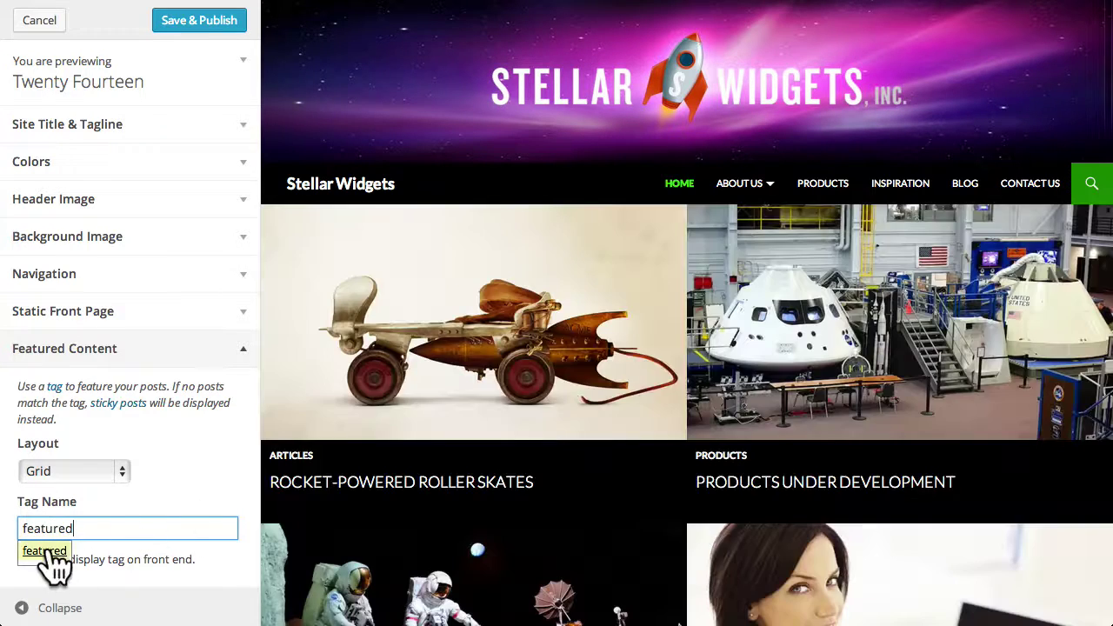
left_click(47, 552)
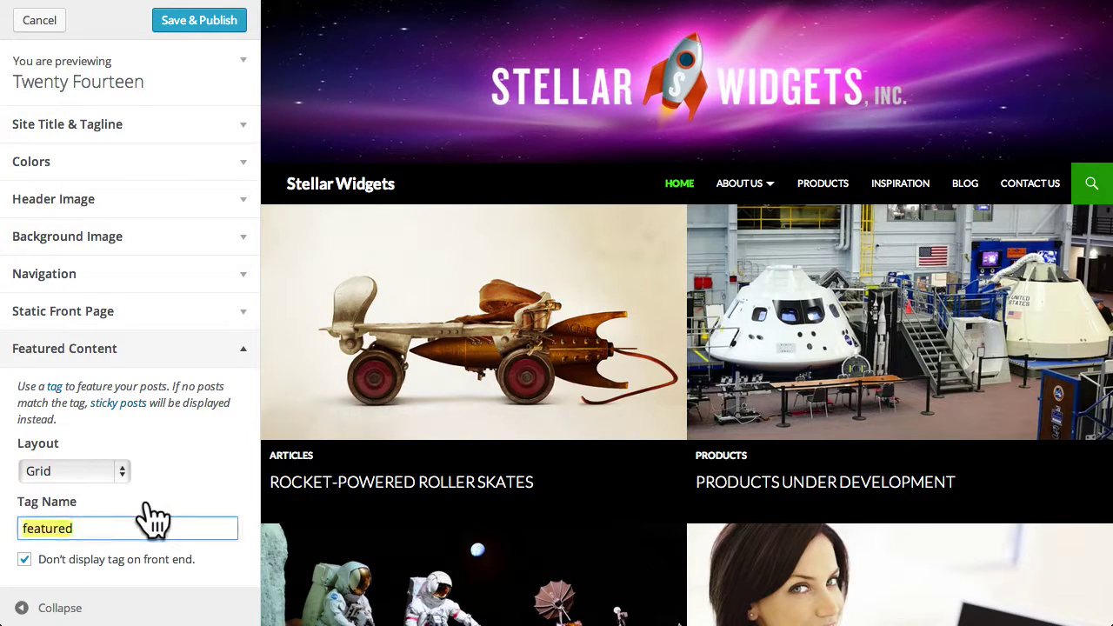
Step: Collapse the customizer controls to examine the featured content grid at full width, and restore the controls
left_click(35, 608)
scroll(435, 365, "down", 3)
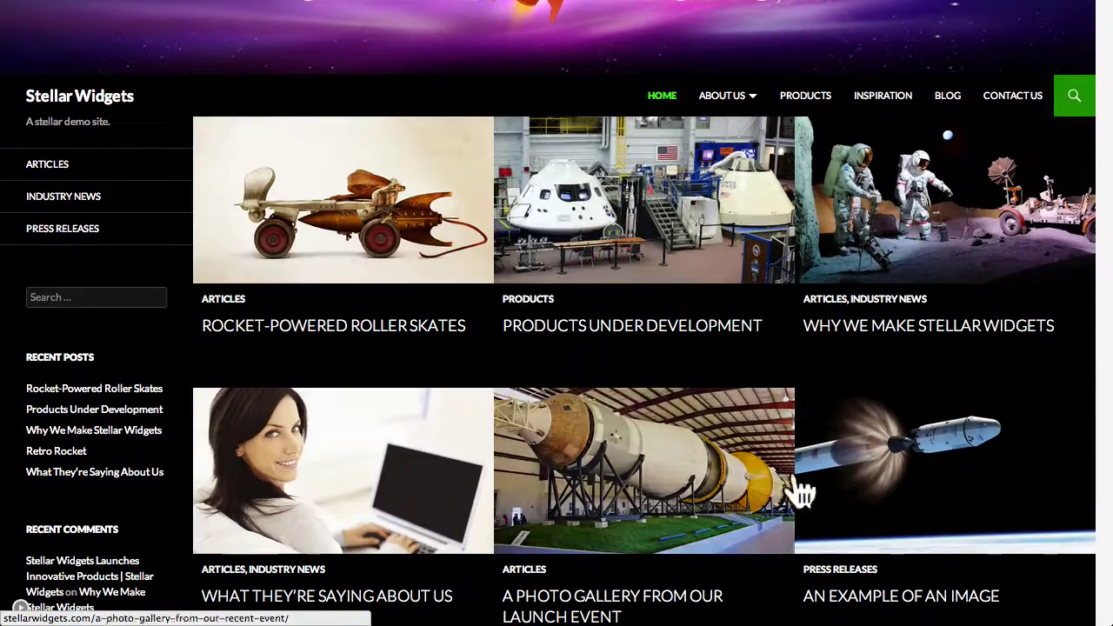
scroll(318, 426, "down", 1)
scroll(317, 431, "down", 10)
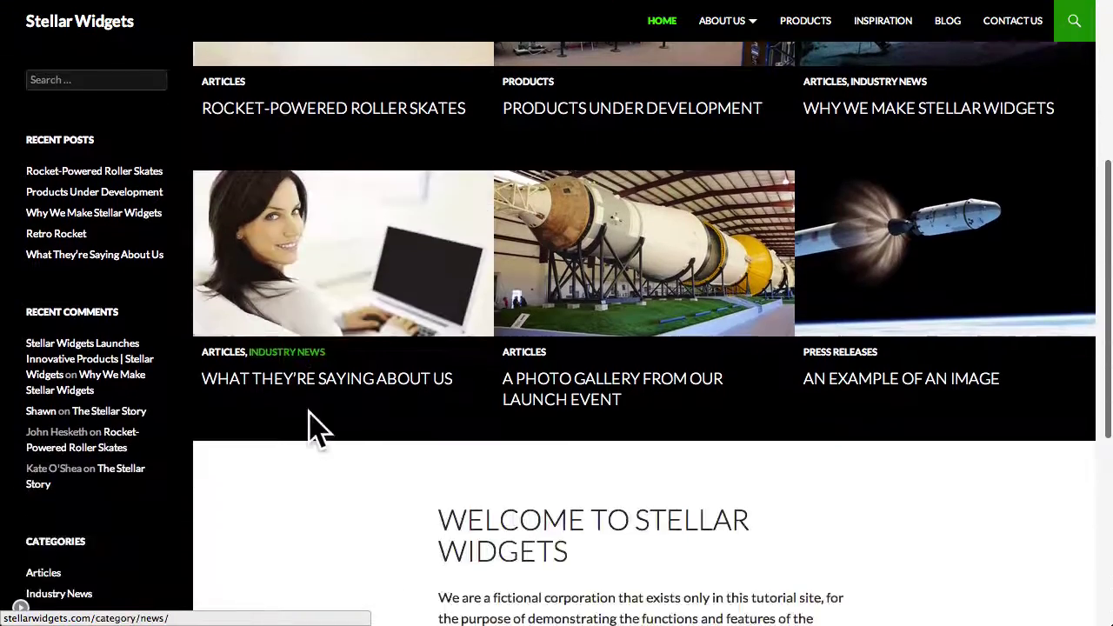
scroll(318, 430, "up", 3)
scroll(318, 430, "up", 6)
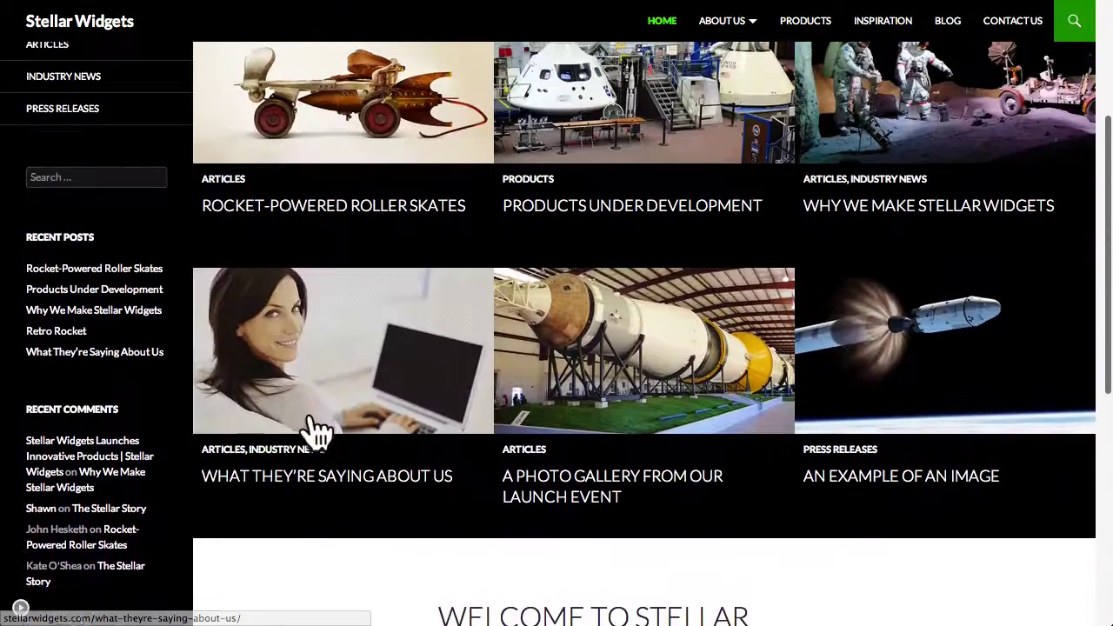
left_click(21, 608)
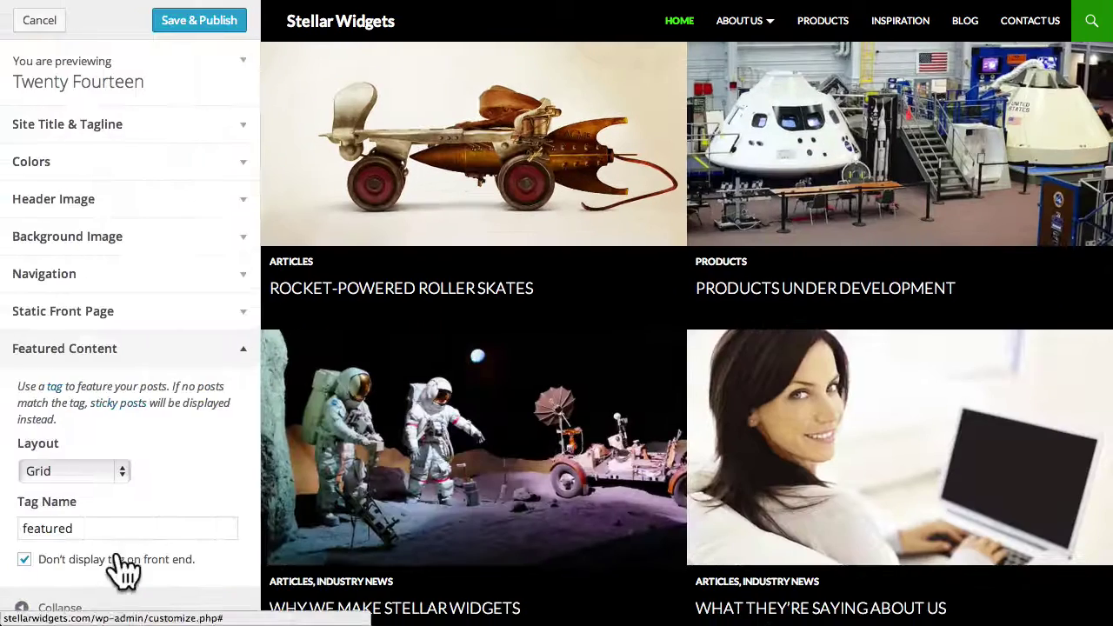
Step: Change the Featured Content layout to Slider and advance through two slides in the preview
left_click(108, 477)
left_click(105, 489)
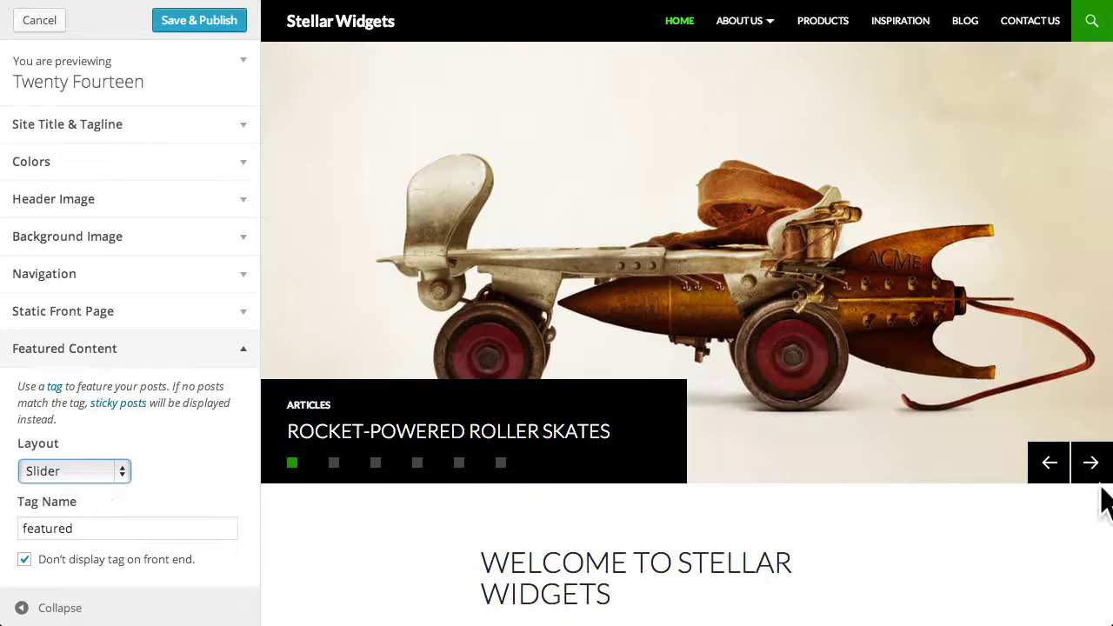
left_click(1091, 464)
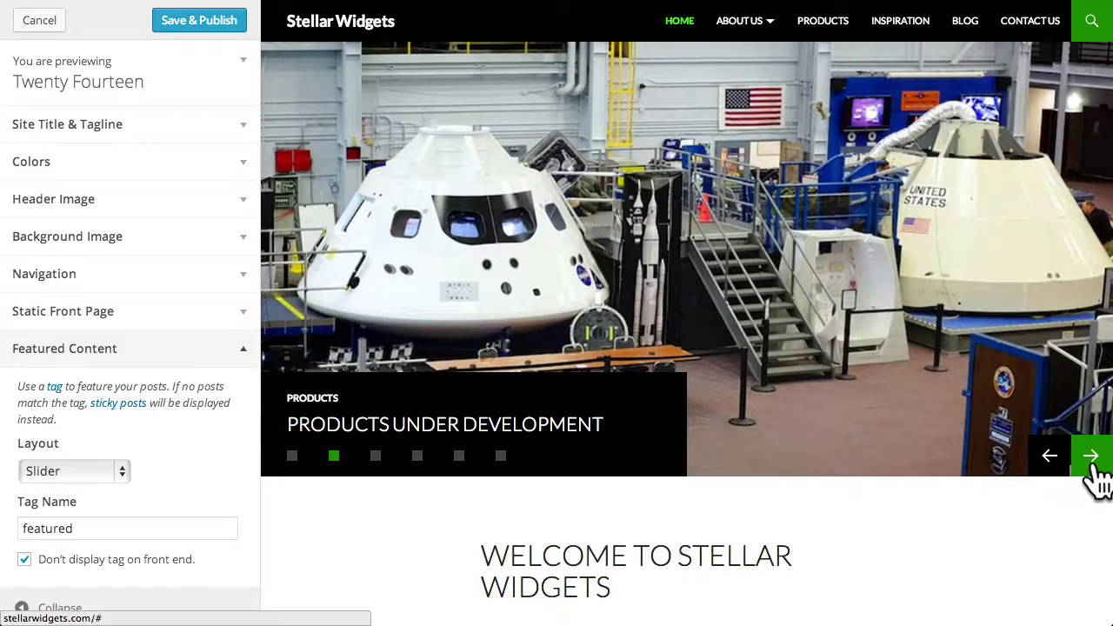
left_click(1091, 456)
left_click(165, 356)
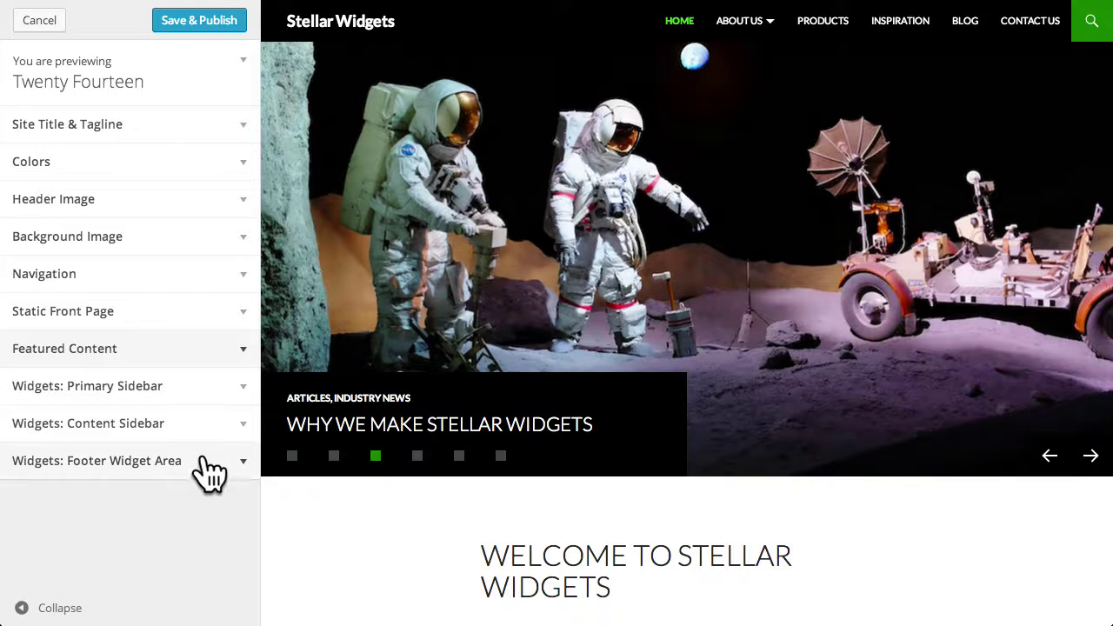
Step: Examine the widgets in the Primary Sidebar and collapse the customizer controls to see them on the full-width site
left_click(205, 399)
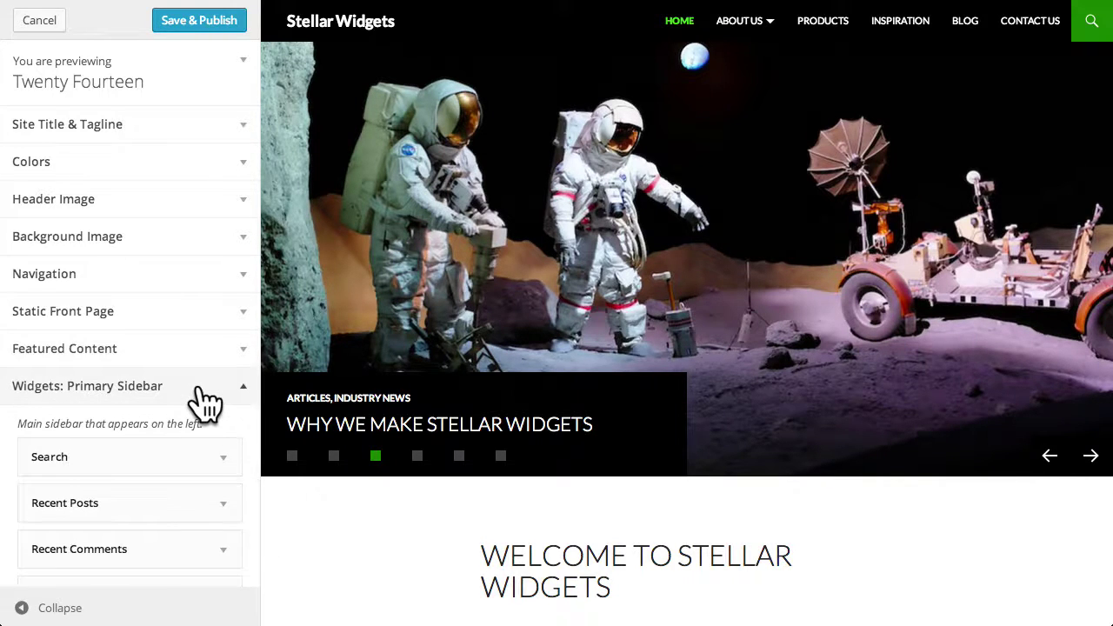
scroll(200, 387, "down", 3)
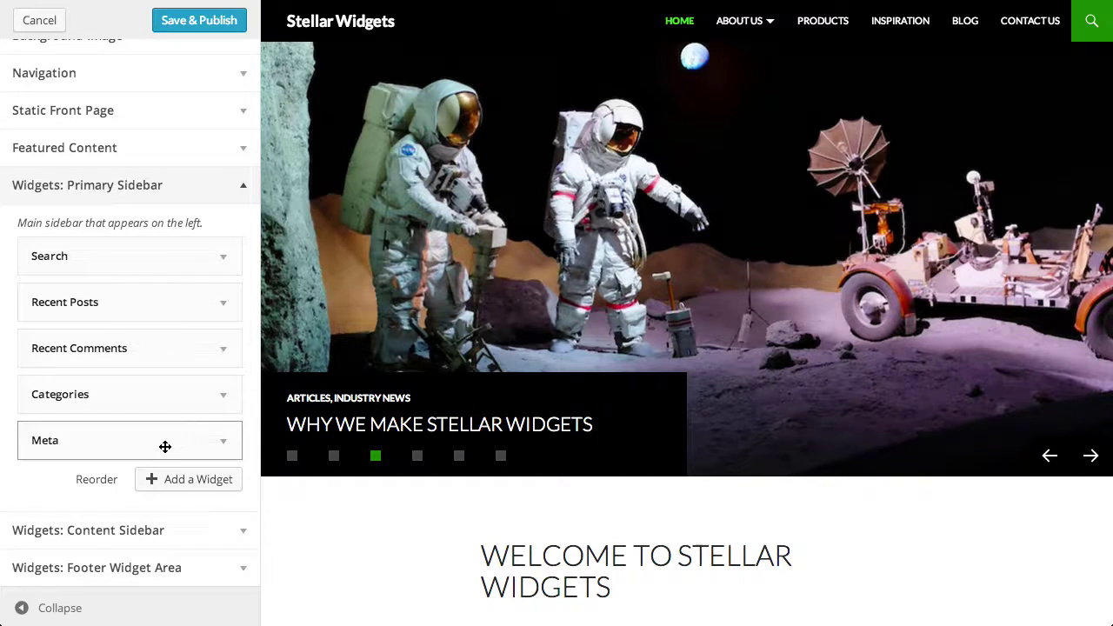
left_click(54, 610)
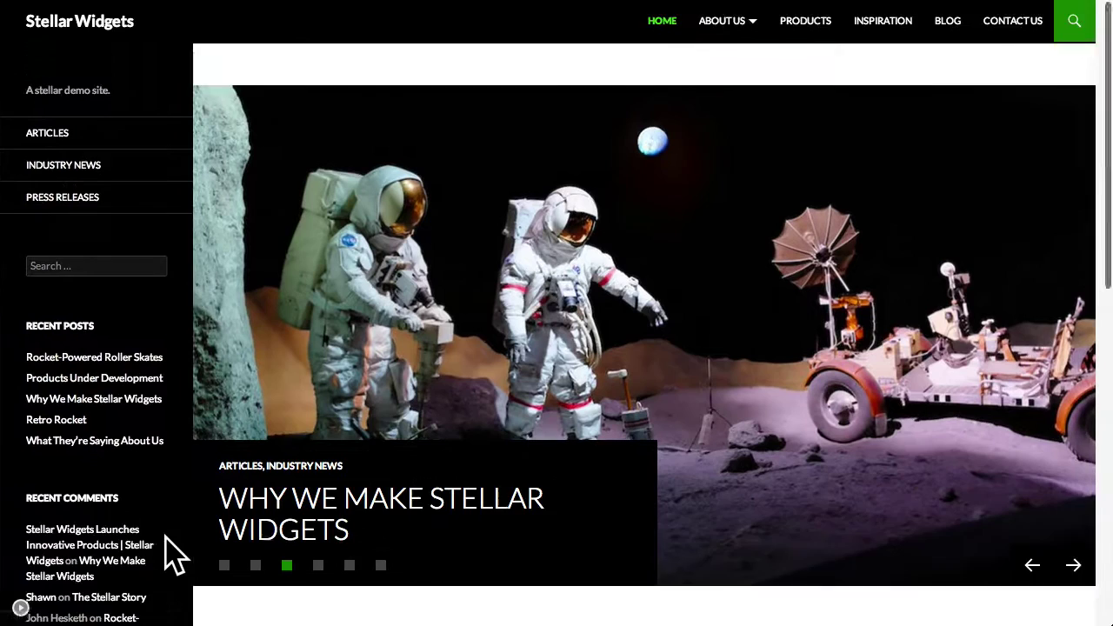
scroll(174, 555, "up", 2)
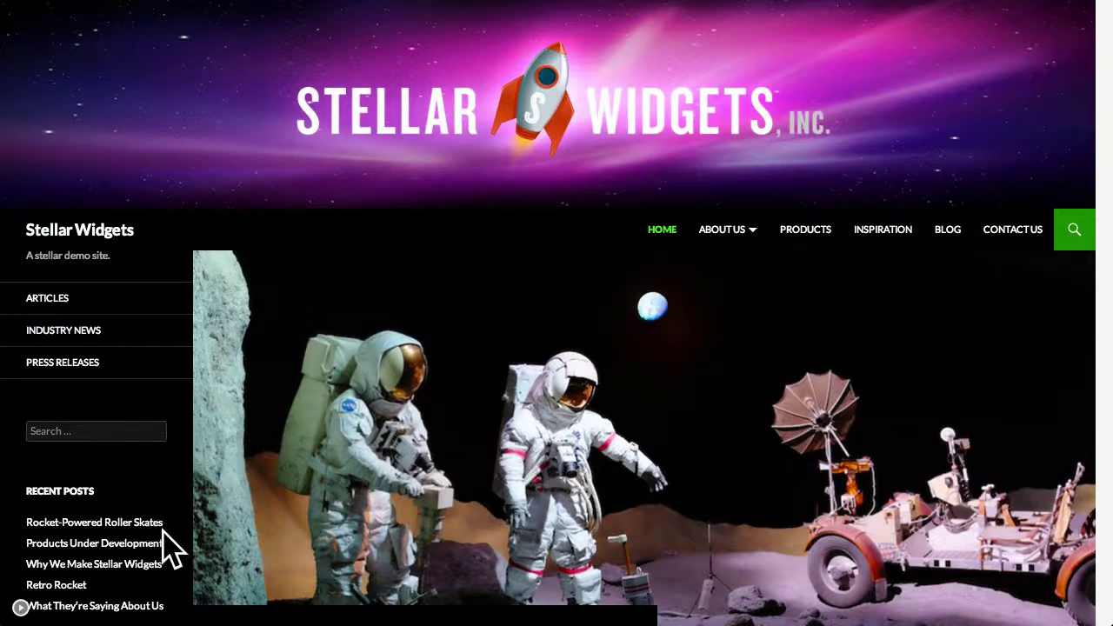
Step: Examine the Primary Sidebar widgets on the full-width site down to Meta, and restore the customizer controls
scroll(187, 469, "down", 5)
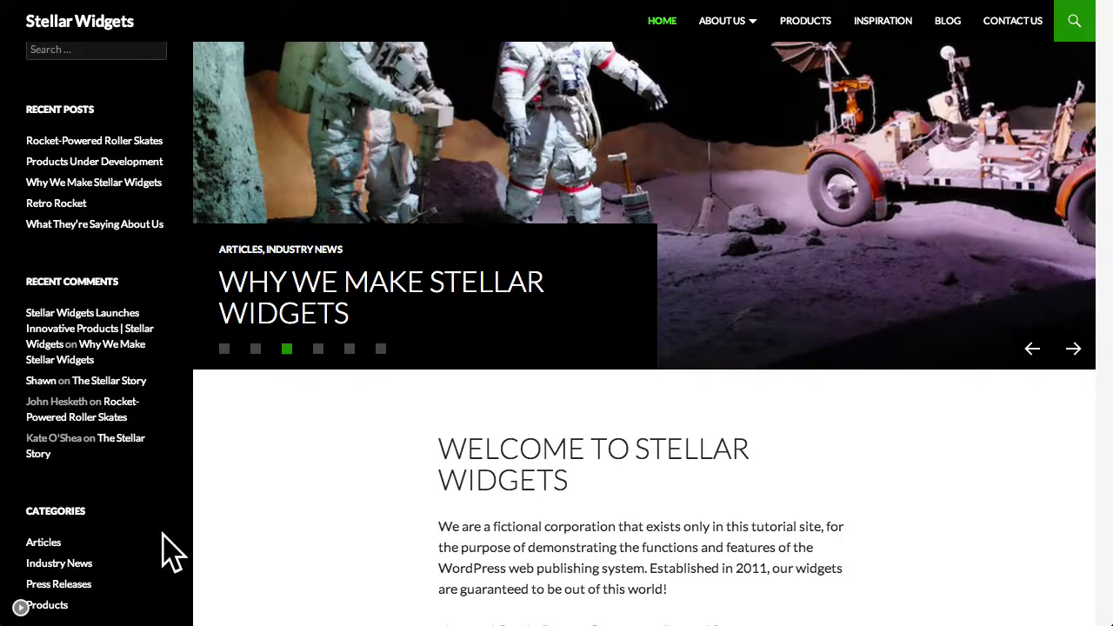
scroll(169, 550, "down", 1)
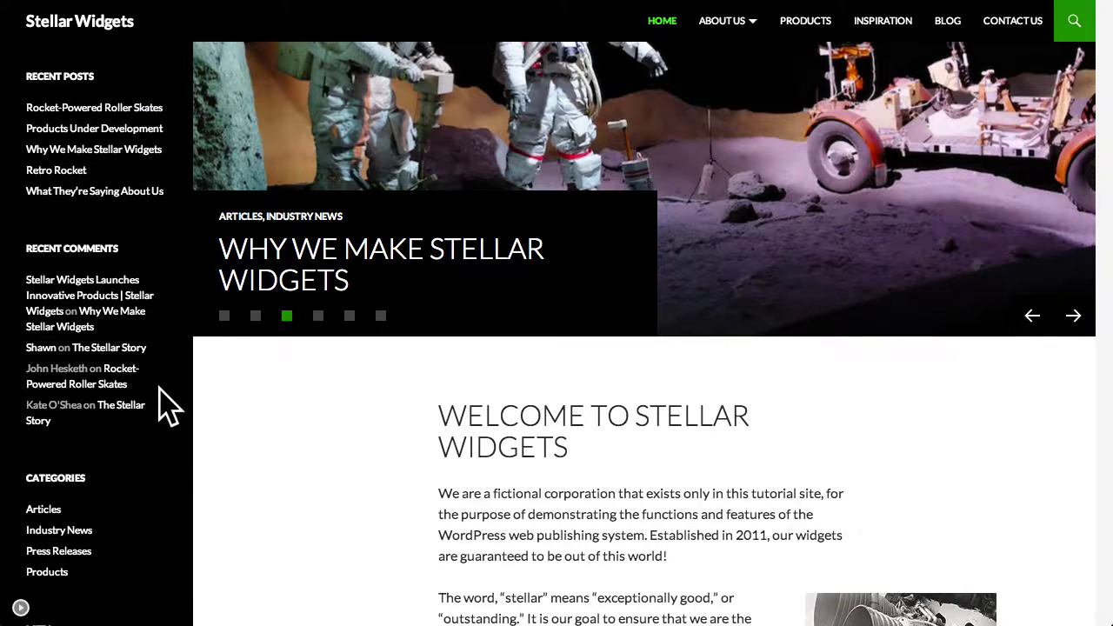
scroll(162, 429, "down", 3)
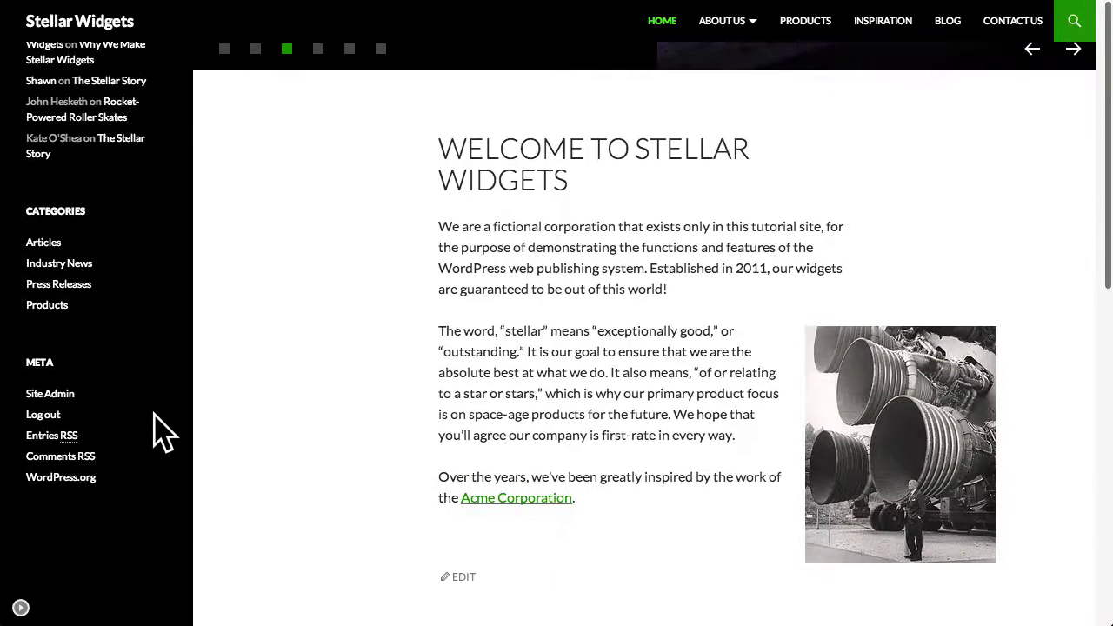
left_click(23, 607)
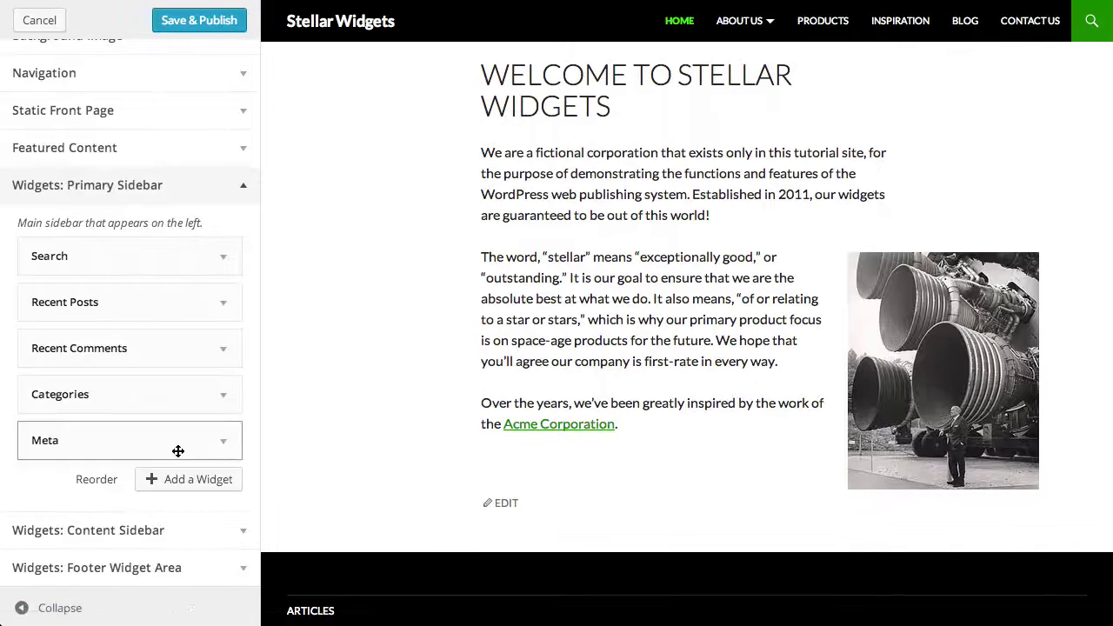
Step: Reorder the Primary Sidebar widgets, trying Recent Comments above Recent Posts and back, and placing Categories above Recent Comments
left_click(96, 479)
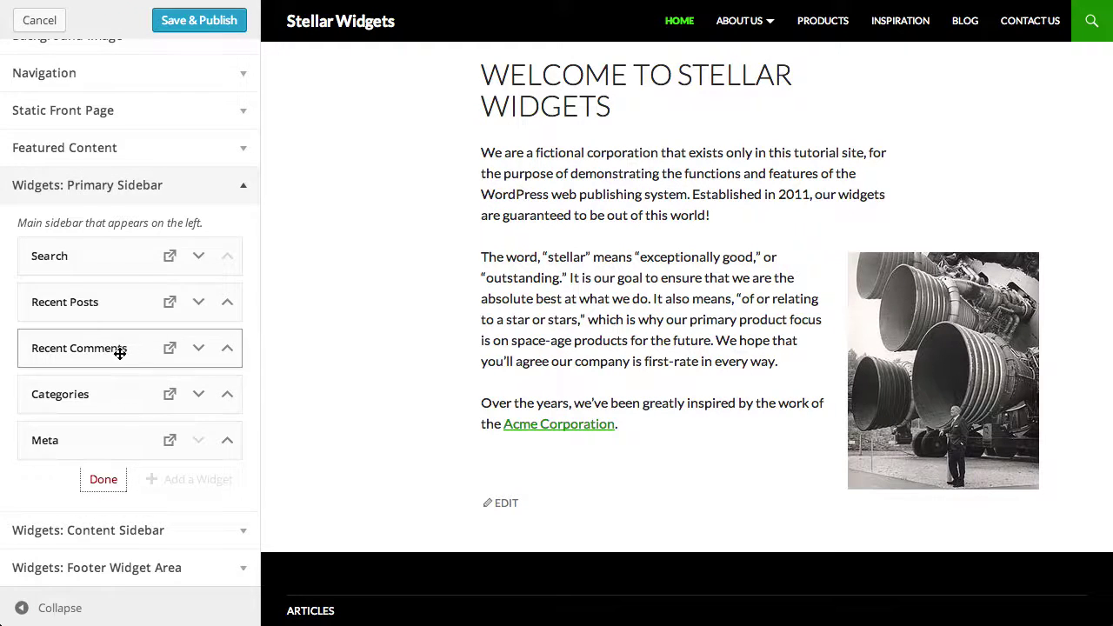
mouse_move(117, 353)
left_mouse_down()
mouse_move(116, 318)
mouse_move(117, 348)
left_mouse_up()
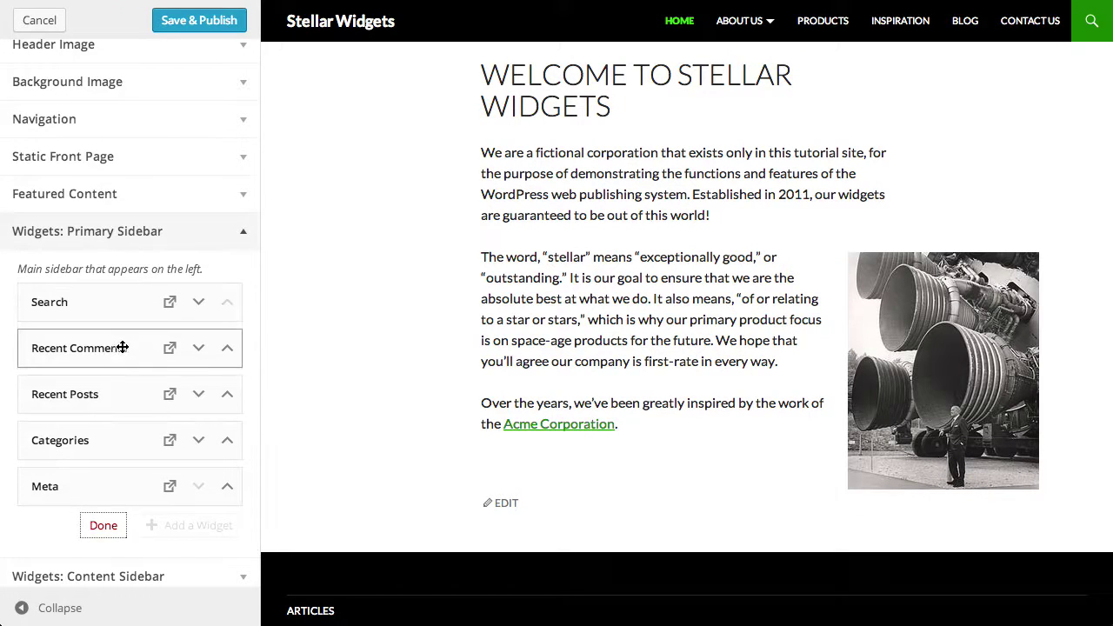
left_click(199, 350)
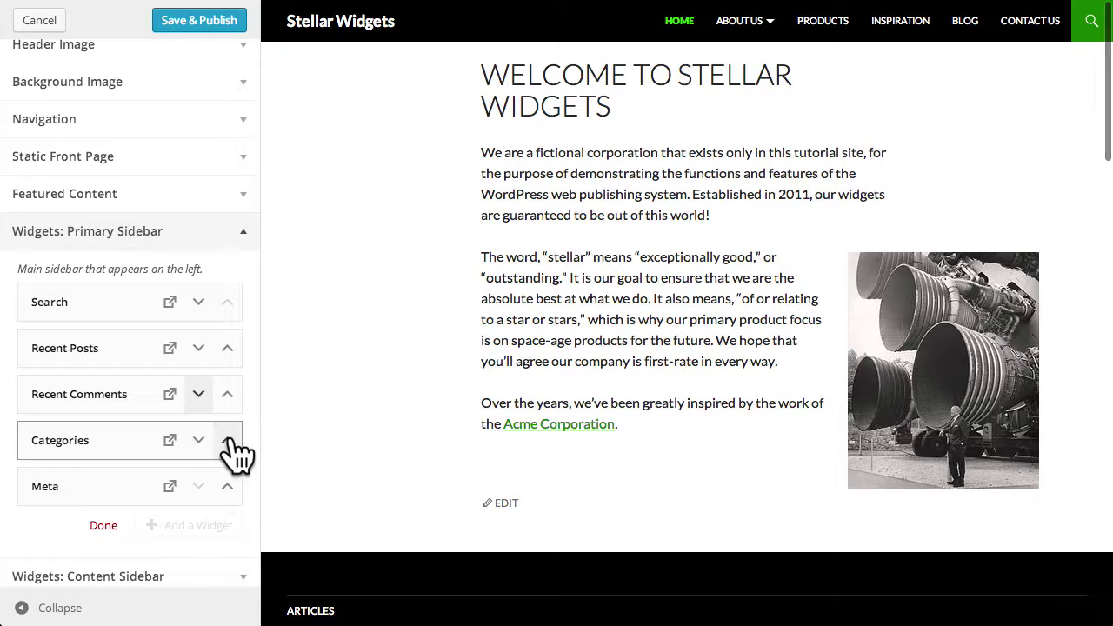
left_click(228, 440)
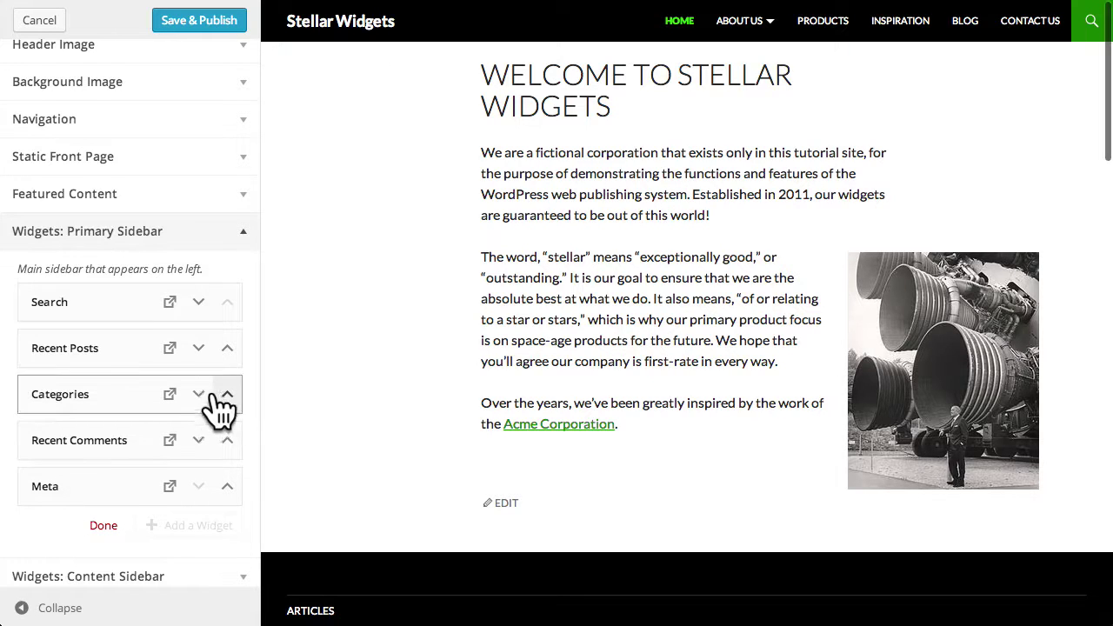
Step: Move the Recent Posts widget from the Primary Sidebar to the Footer Widget Area and collapse its settings
left_click(170, 349)
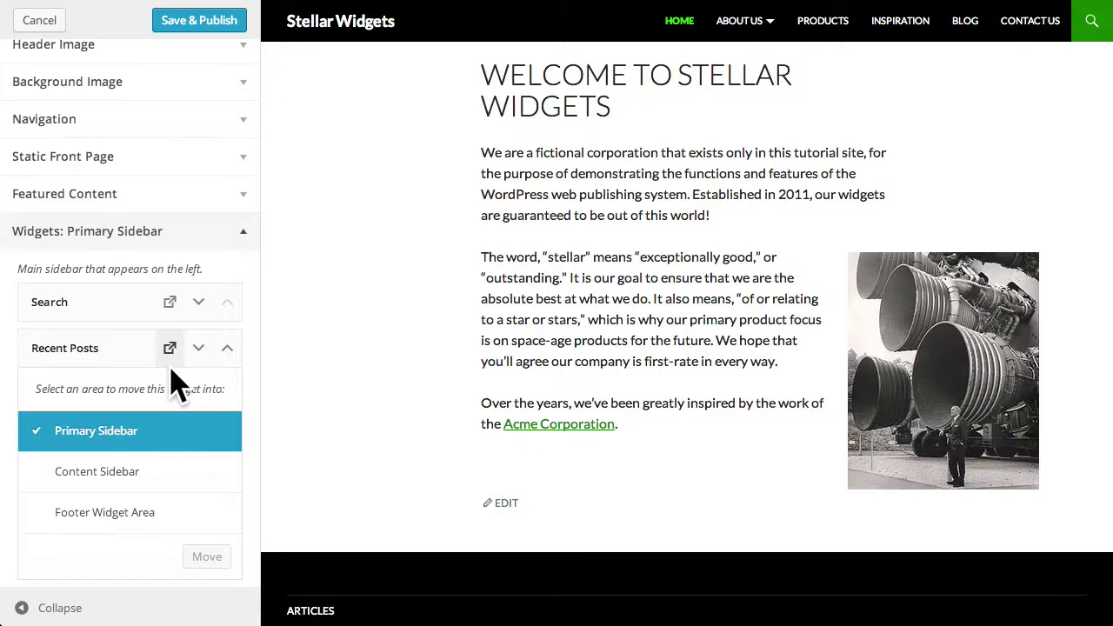
left_click(134, 517)
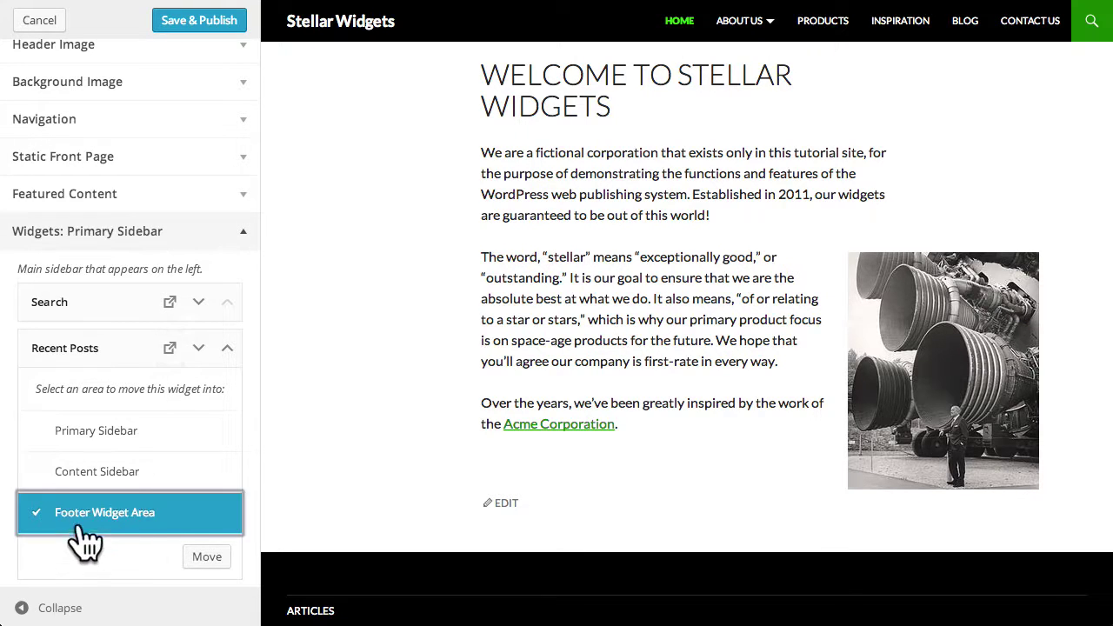
left_click(207, 558)
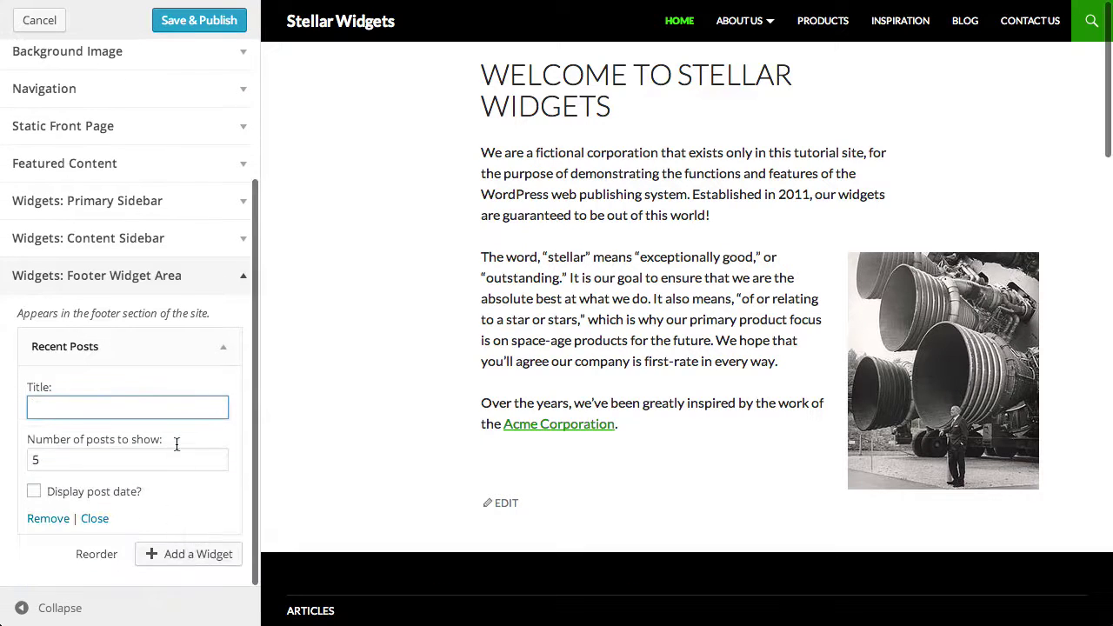
left_click(155, 351)
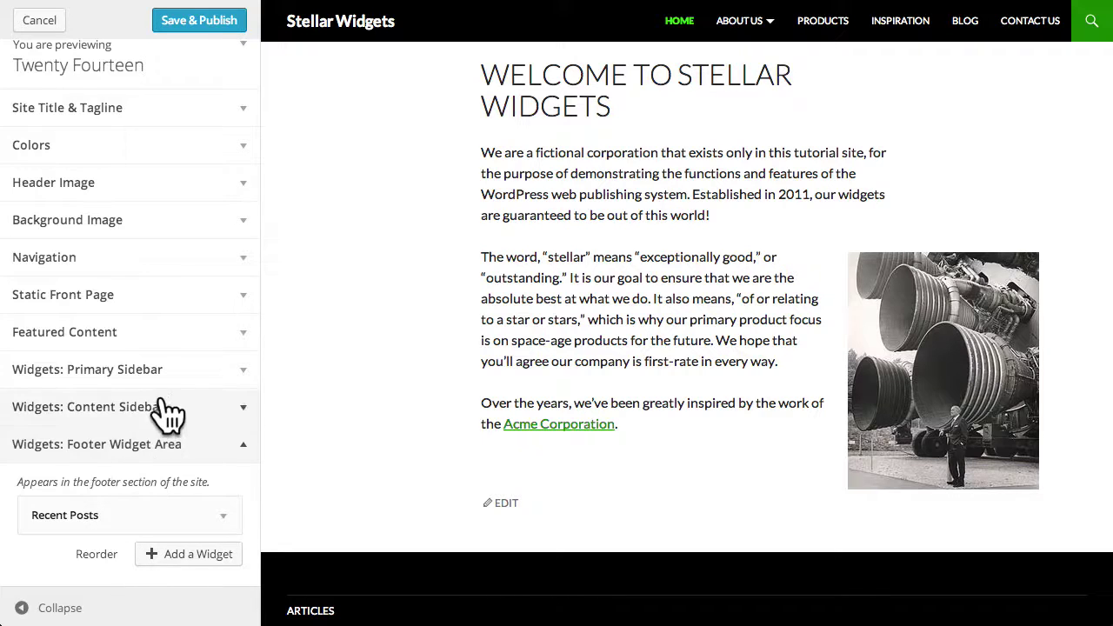
Step: Move the Categories widget from the Primary Sidebar to the Footer Widget Area
left_click(165, 370)
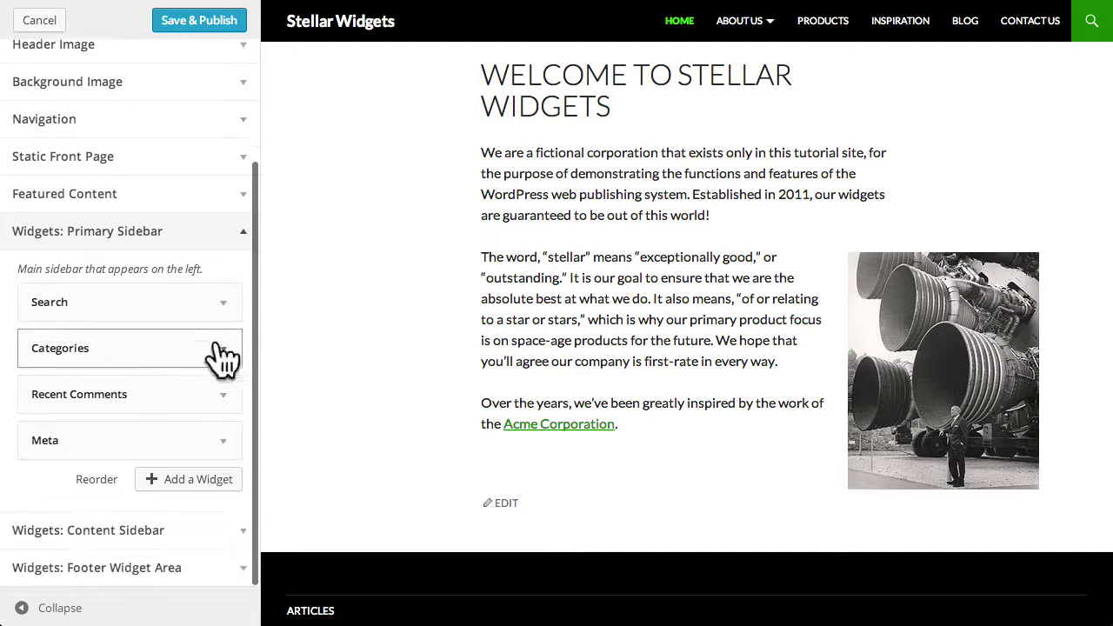
left_click(96, 479)
left_click(172, 358)
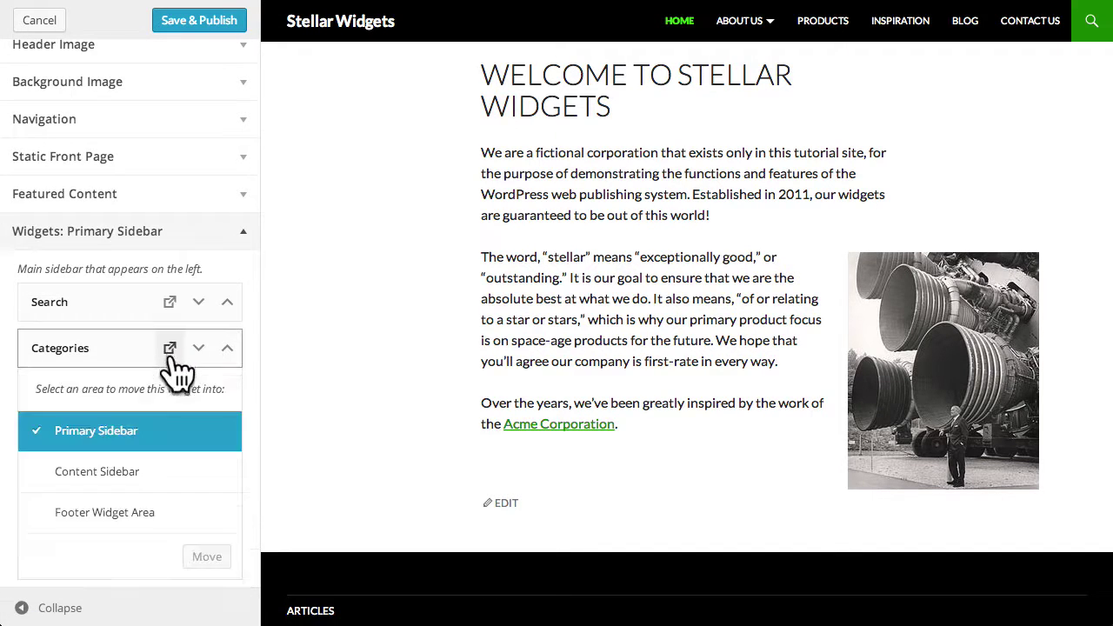
left_click(130, 514)
left_click(213, 559)
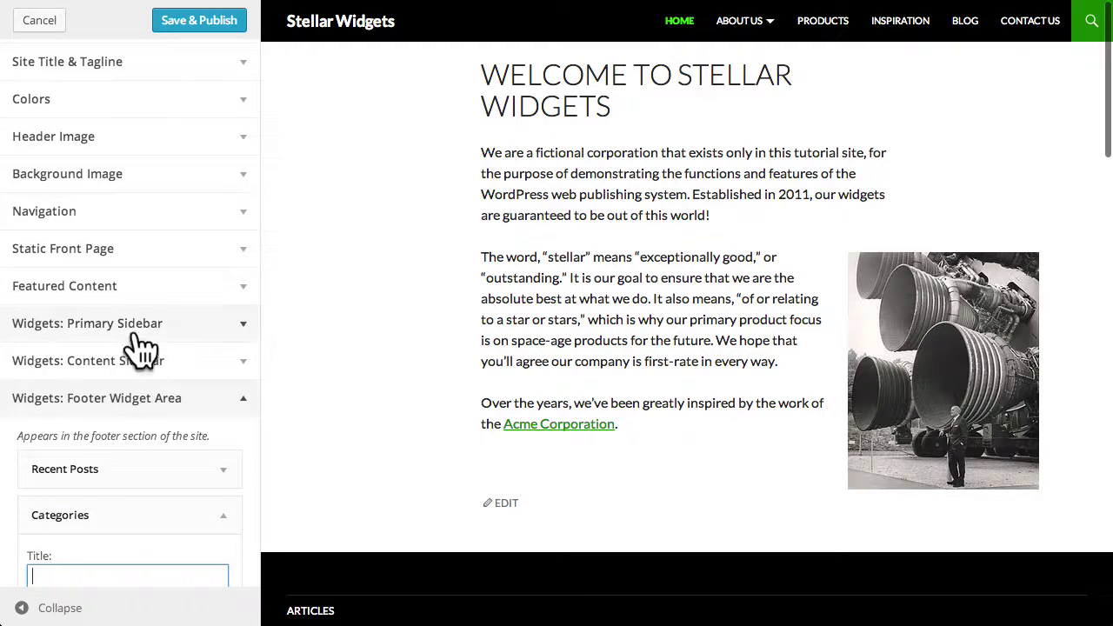
Step: Move the Recent Comments widget from the Primary Sidebar to the Footer Widget Area
left_click(142, 283)
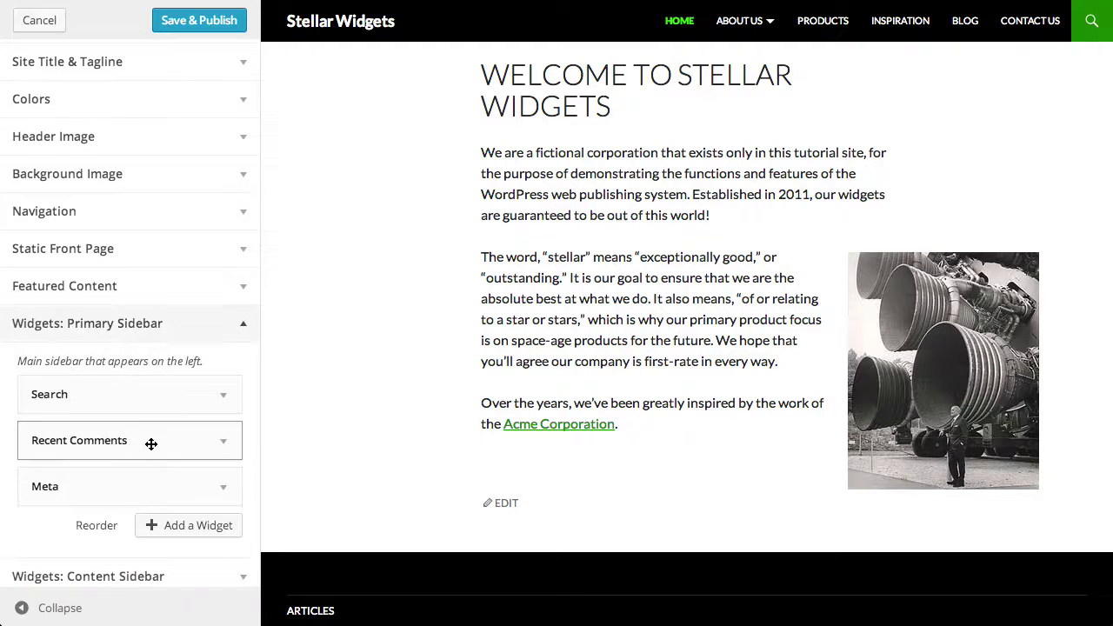
left_click(97, 527)
left_click(170, 439)
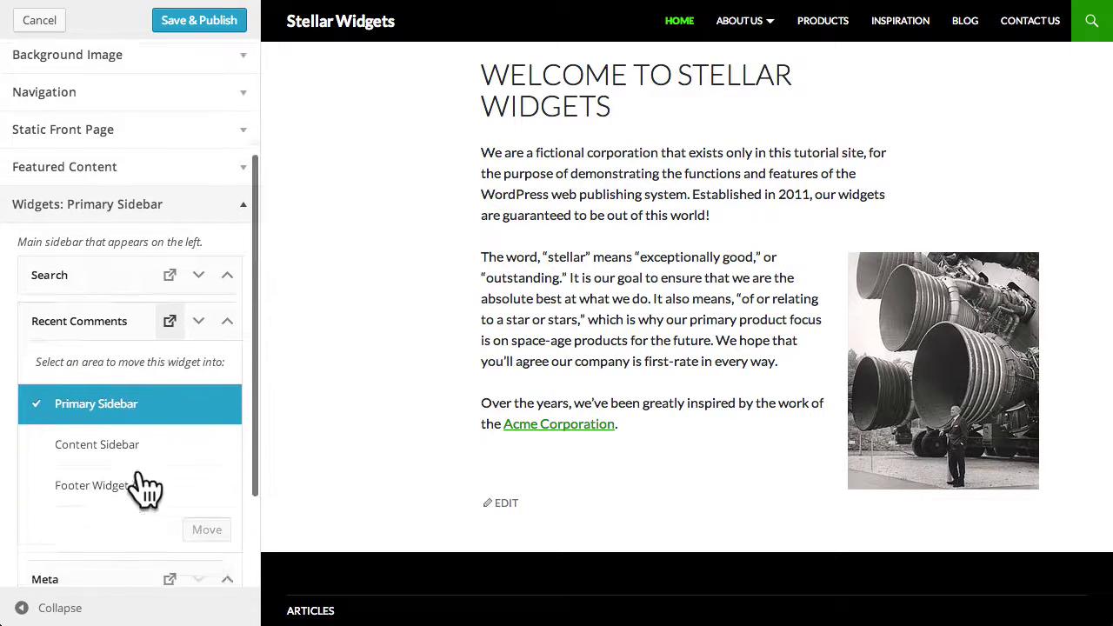
left_click(109, 405)
left_click(207, 449)
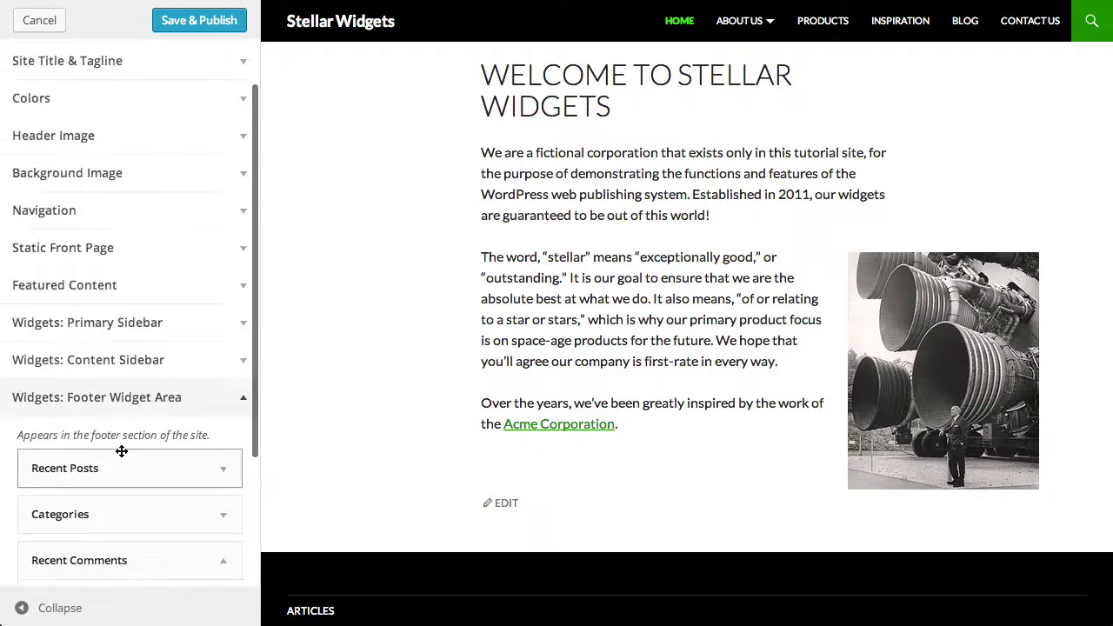
Step: Move the Meta widget from the Primary Sidebar to the Footer Widget Area and collapse its settings
left_click(126, 323)
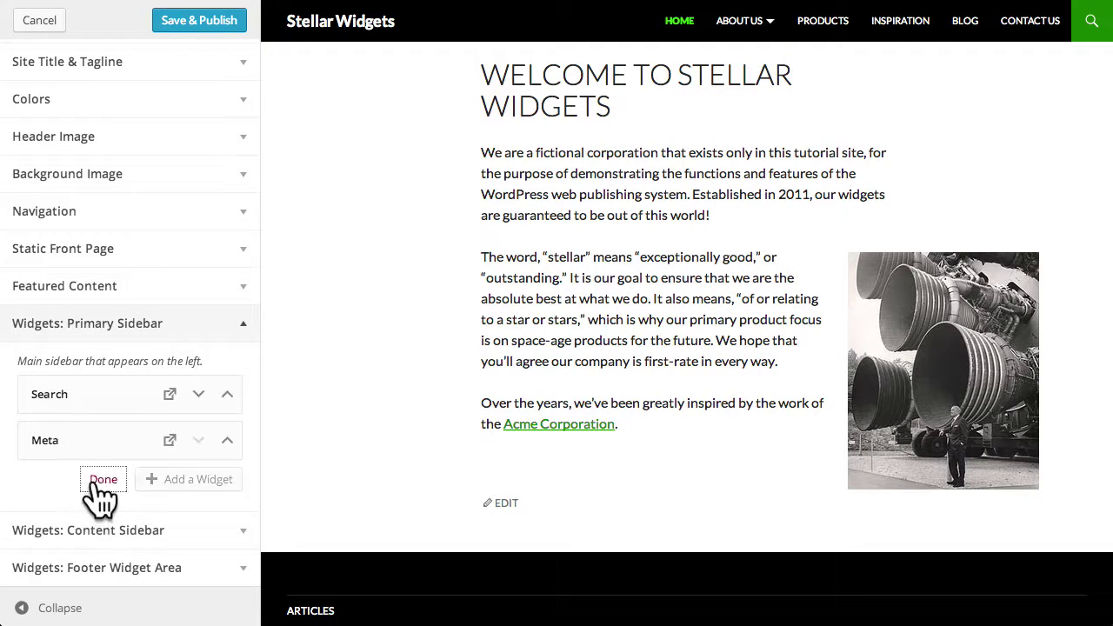
left_click(170, 441)
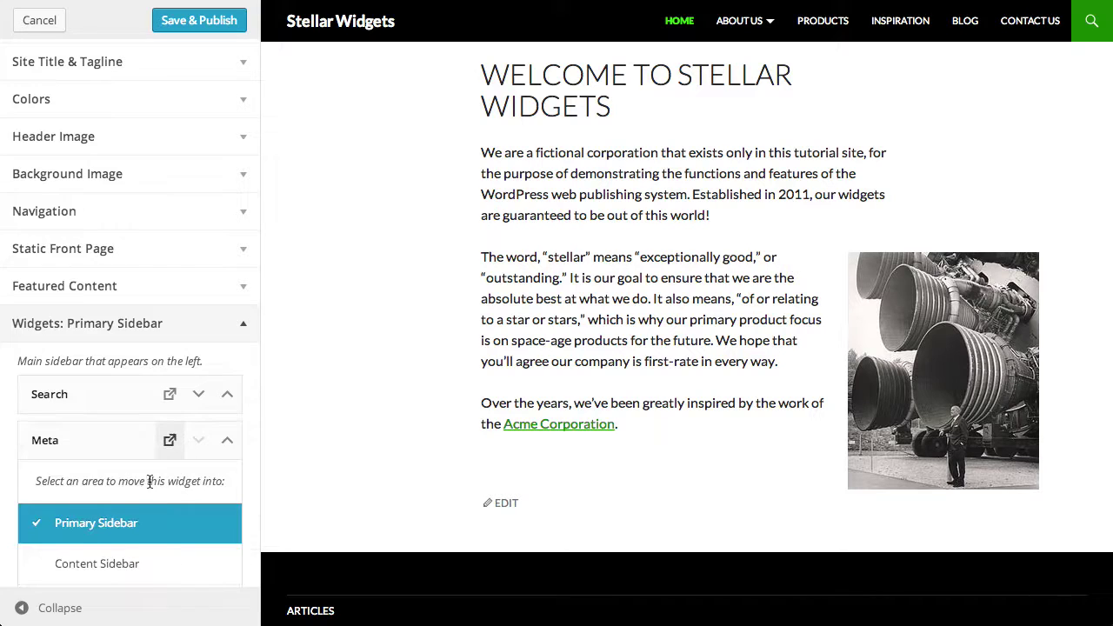
left_click(122, 531)
left_click(207, 567)
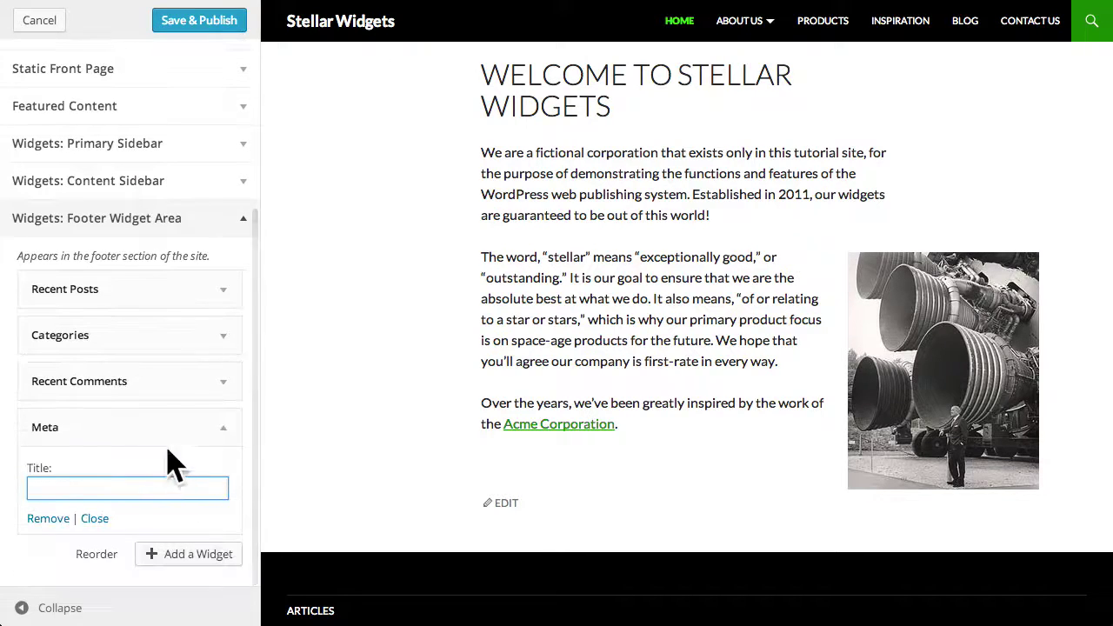
left_click(224, 429)
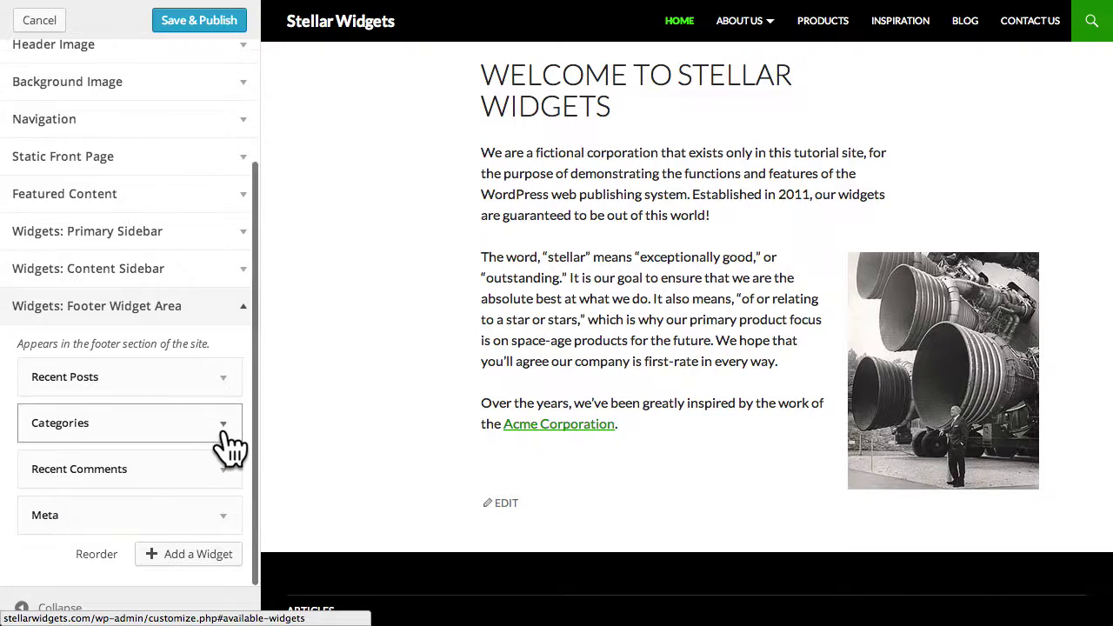
left_click(223, 471)
left_click(163, 469)
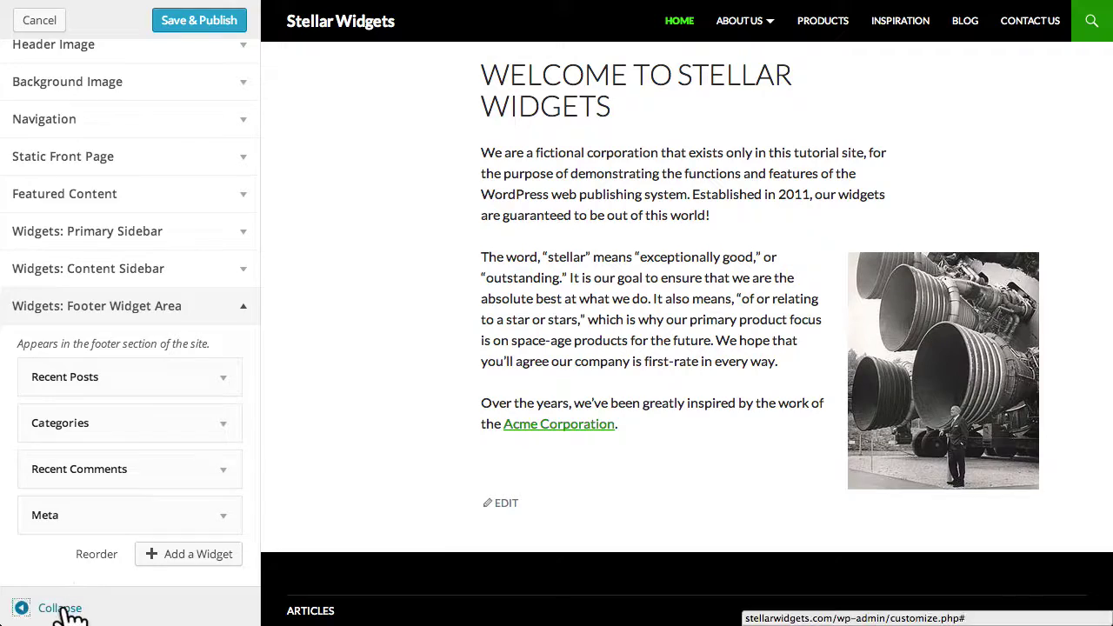
Step: Collapse the customizer controls to examine the emptied sidebar and the footer widgets at full width, and restore the controls
left_click(26, 607)
scroll(139, 491, "up", 5)
scroll(140, 492, "up", 3)
scroll(149, 460, "down", 5)
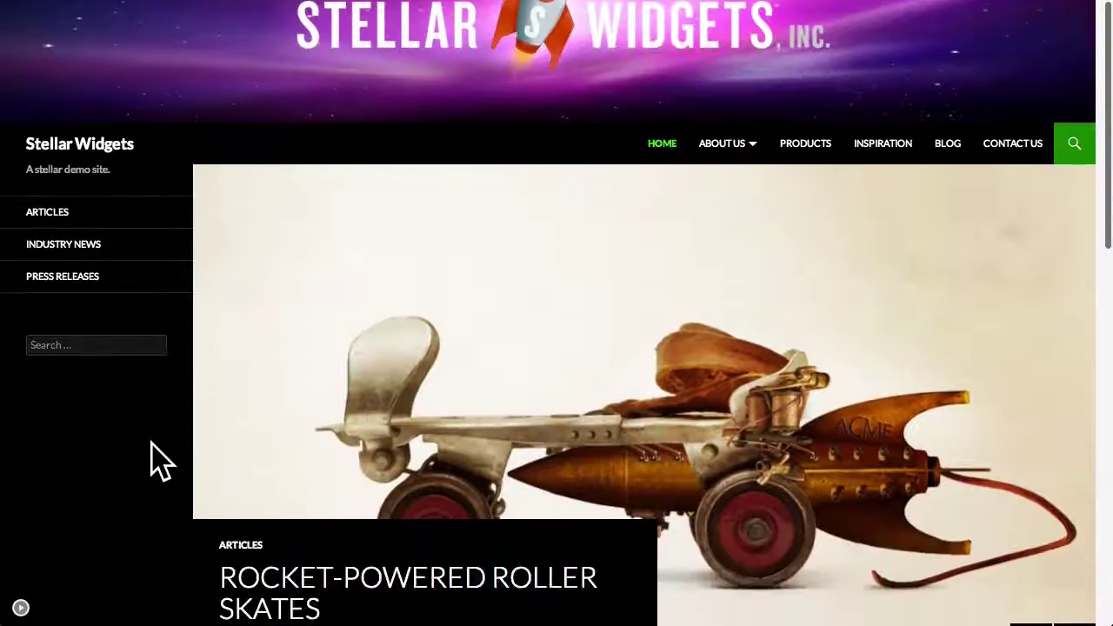
scroll(161, 461, "down", 5)
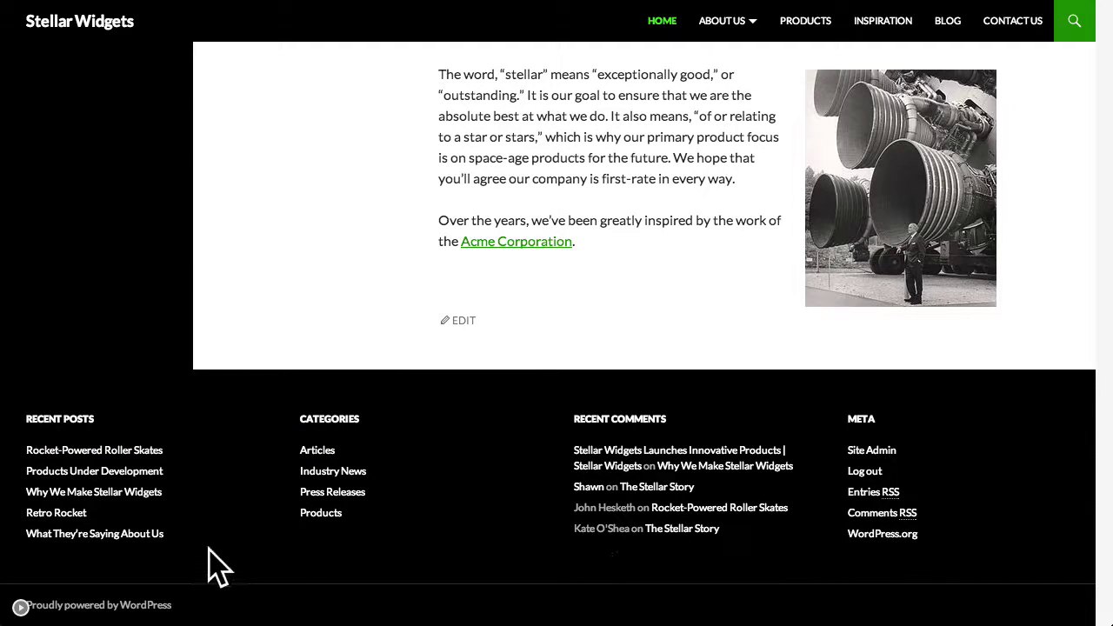
scroll(269, 544, "up", 10)
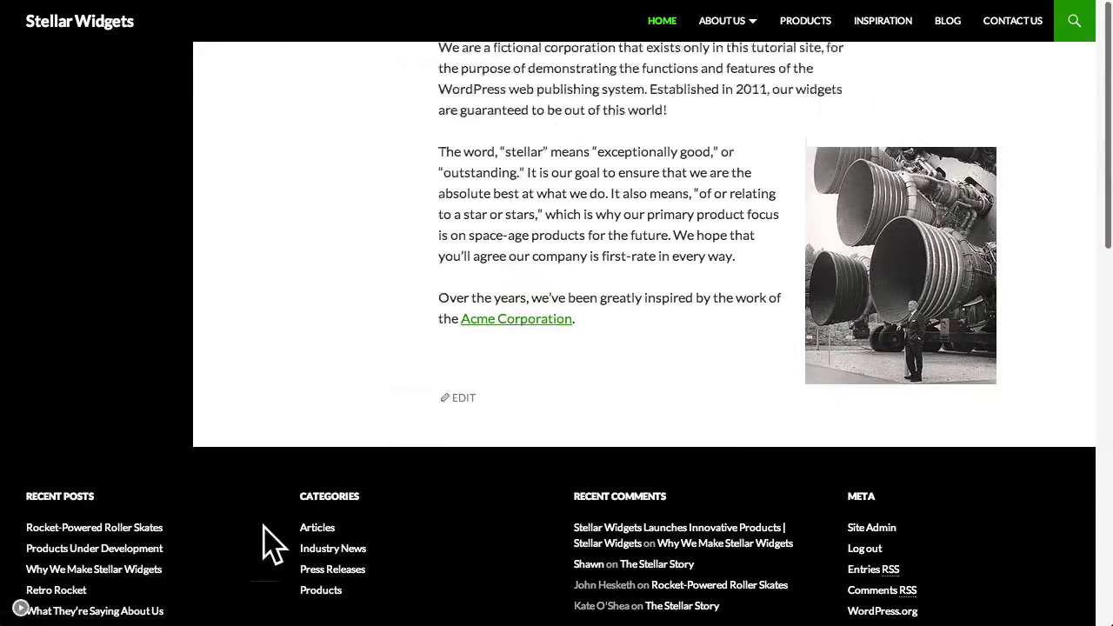
scroll(265, 543, "down", 3)
scroll(269, 544, "down", 3)
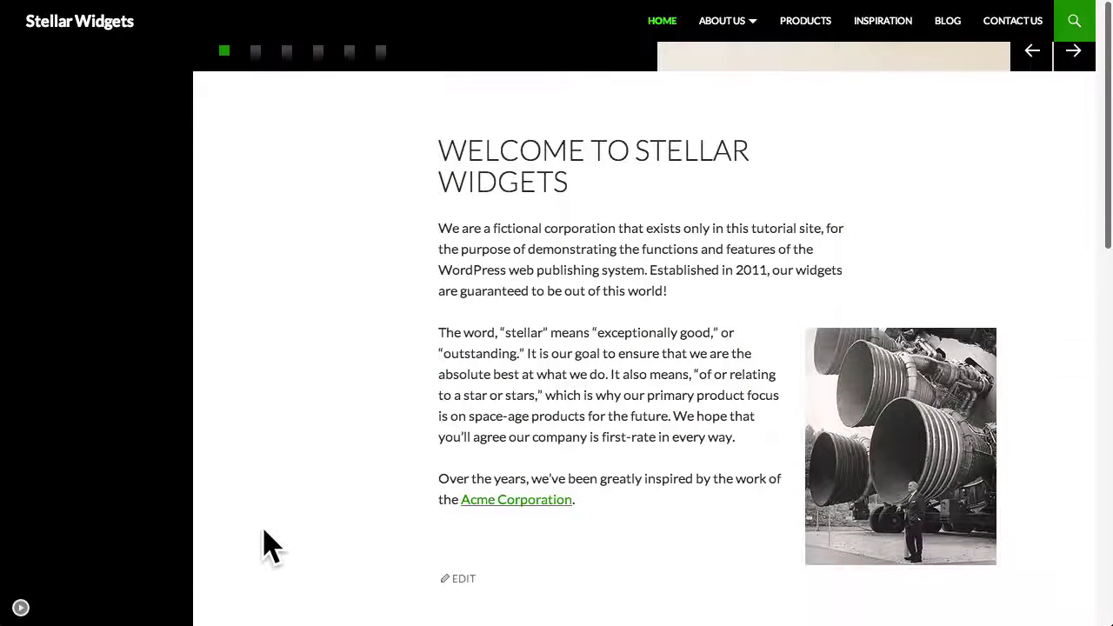
left_click(21, 609)
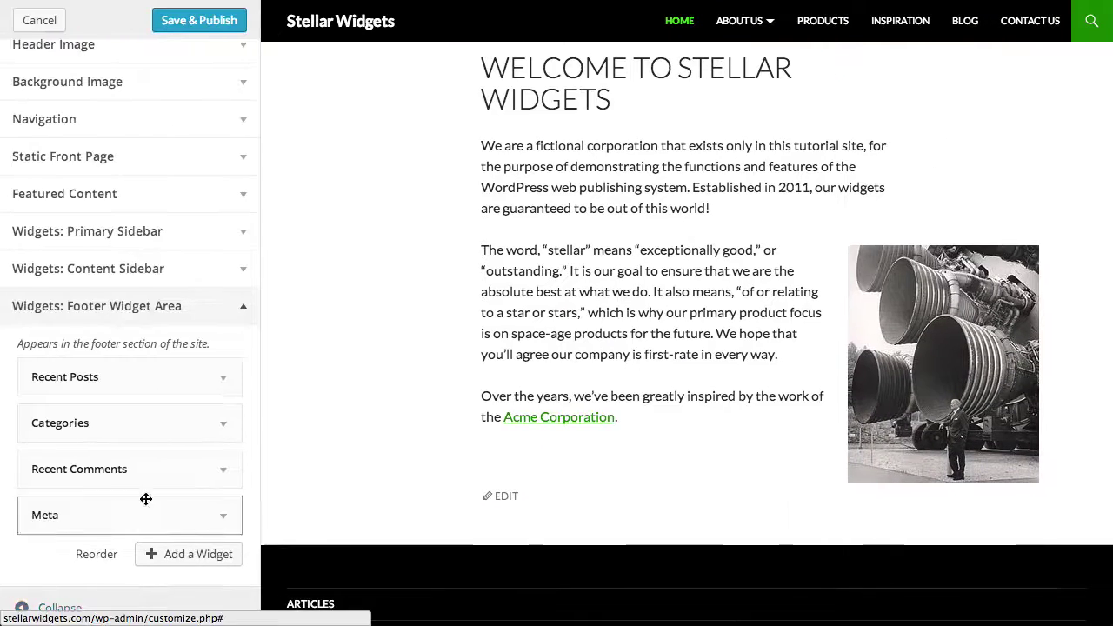
Step: Add a Twenty Fourteen Ephemera widget to the Content Sidebar
left_click(205, 317)
left_click(184, 425)
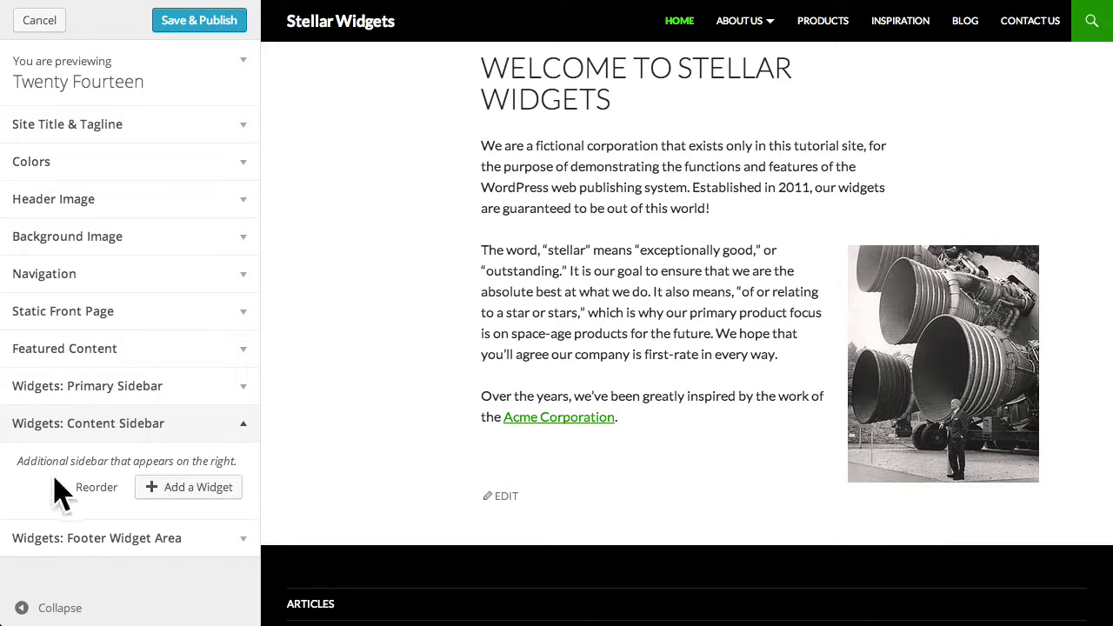
left_click(215, 498)
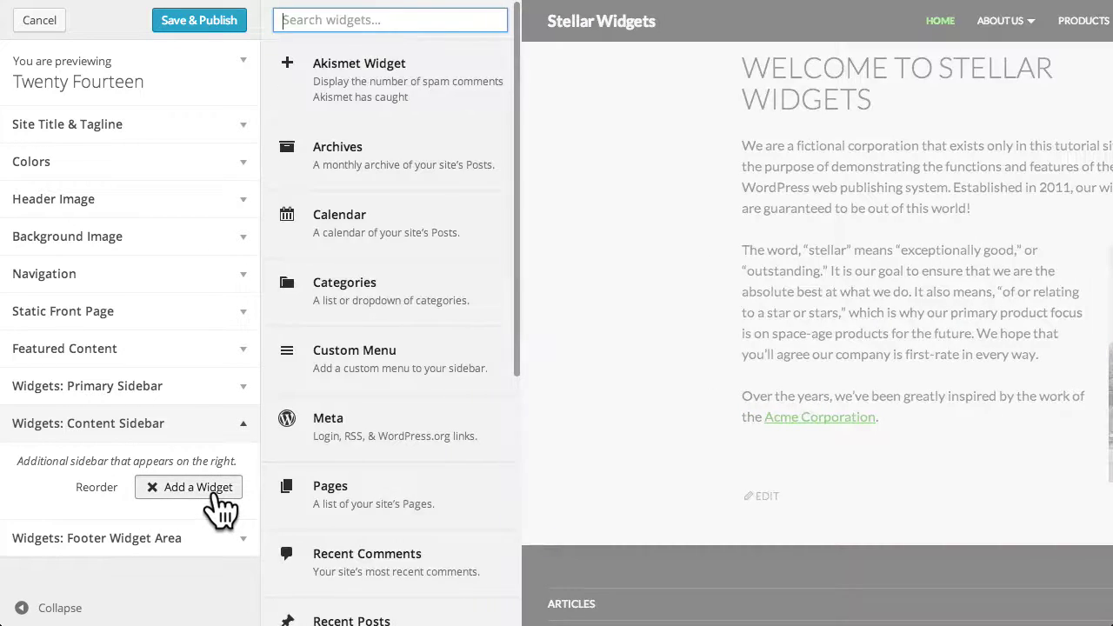
scroll(427, 500, "down", 5)
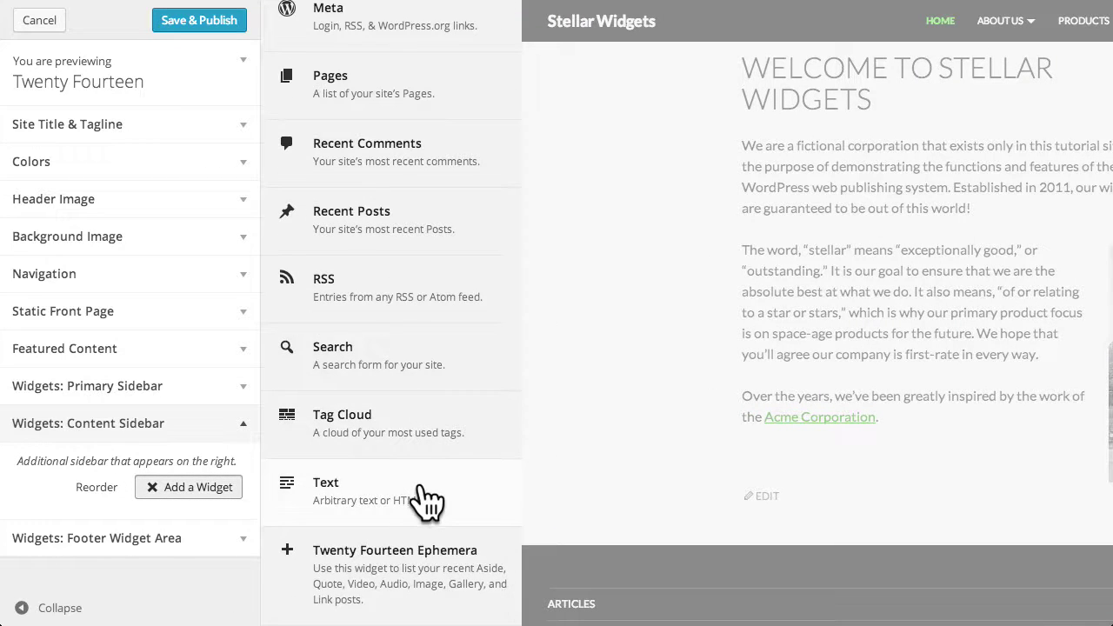
left_click(391, 595)
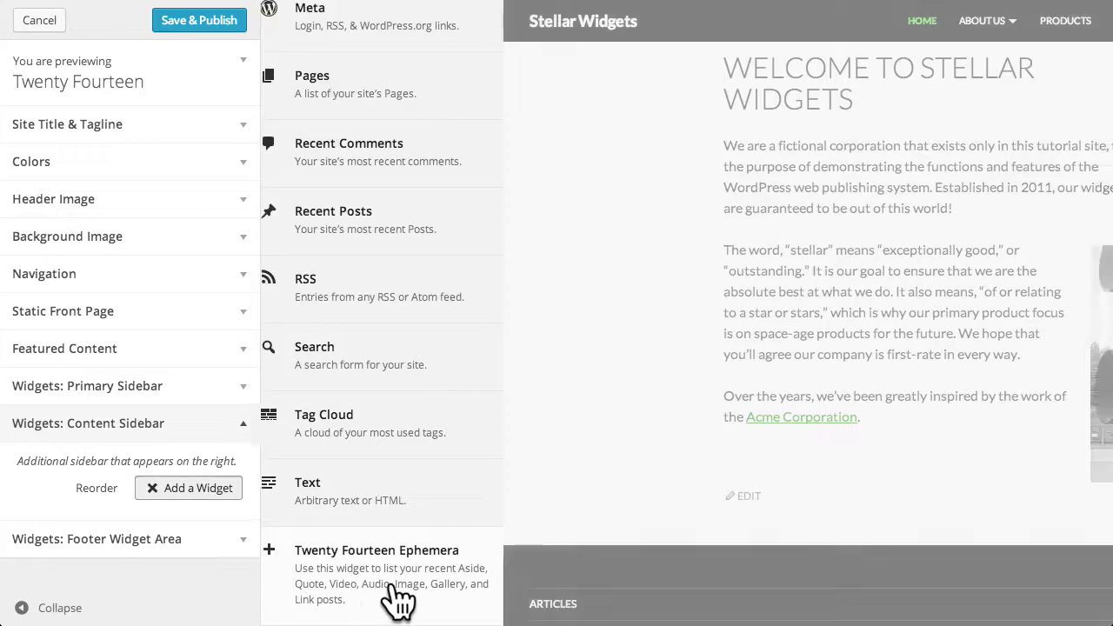
Step: Title the Content Sidebar's Twenty Fourteen Ephemera widget Videos and set its post format to Video
scroll(218, 487, "down", 3)
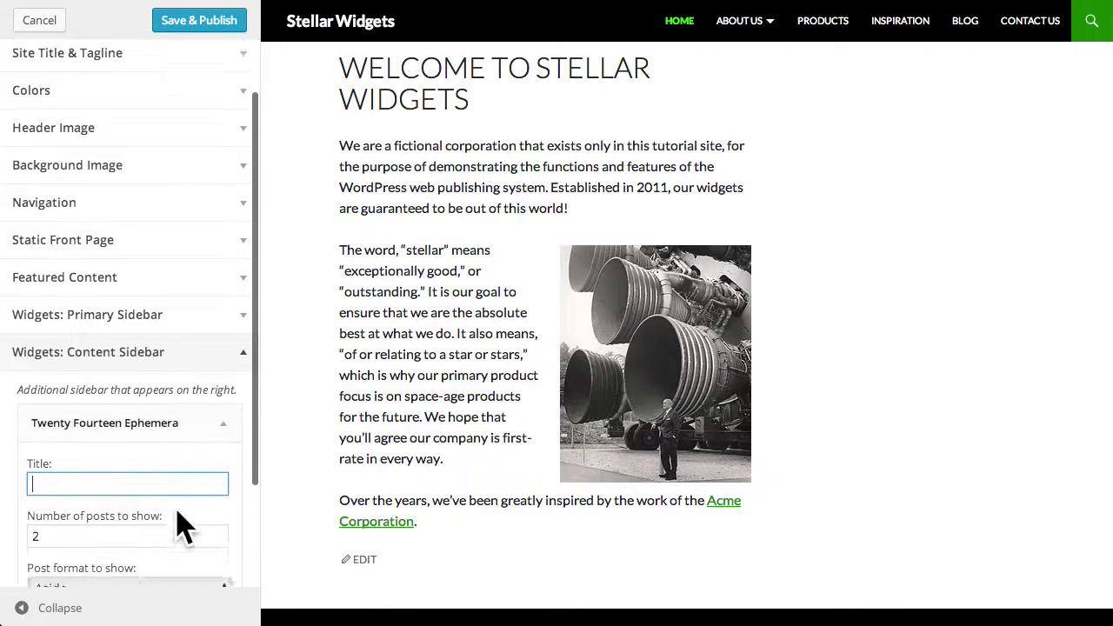
type("Vide")
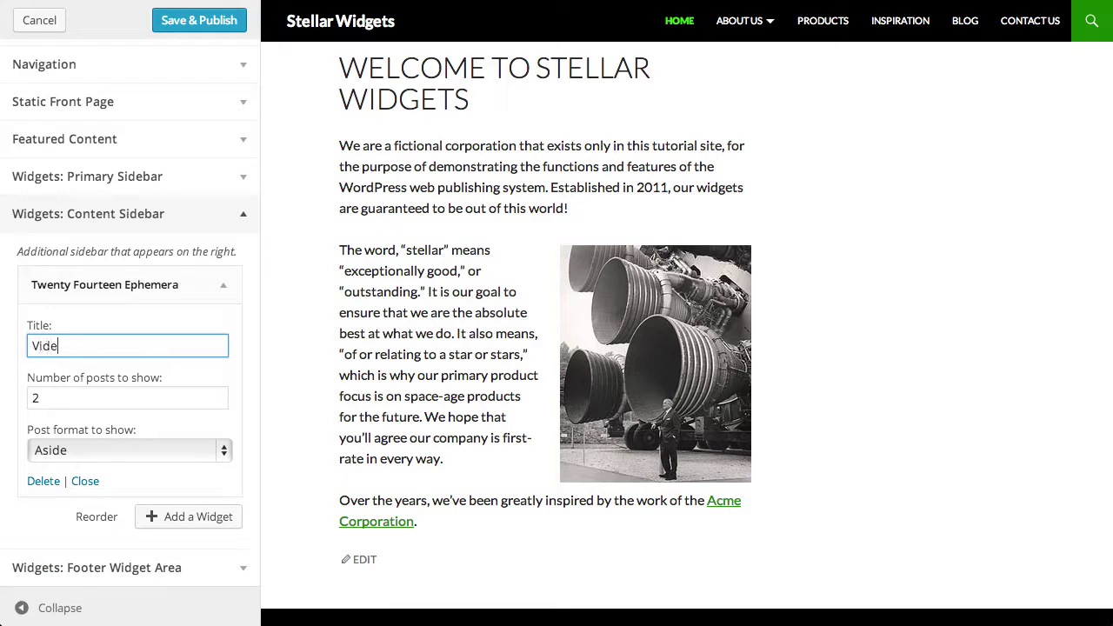
type("os")
left_click(107, 452)
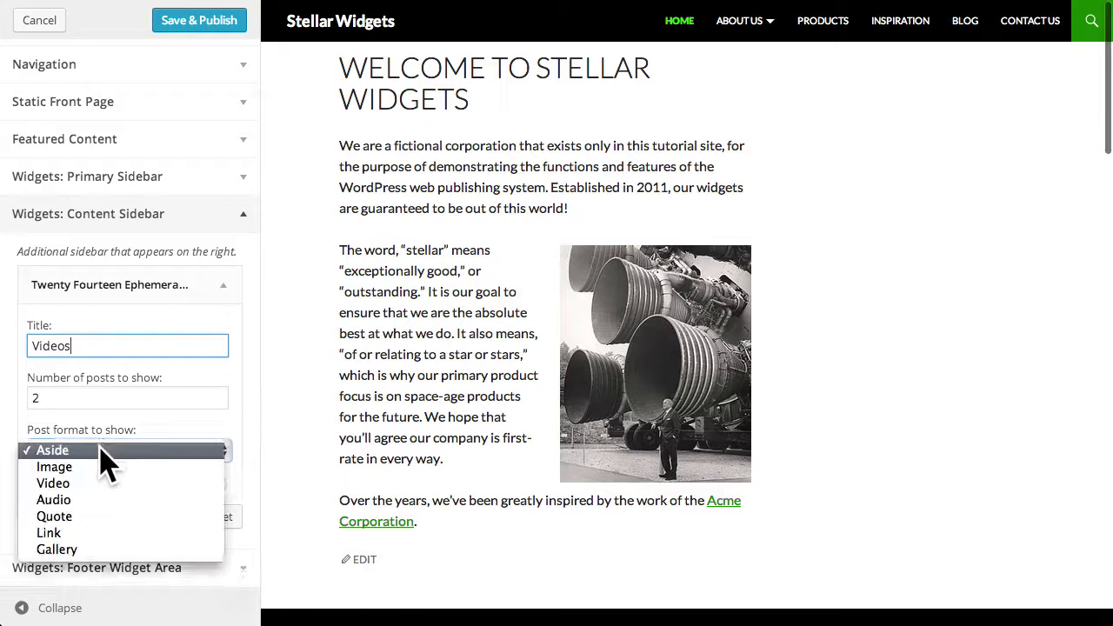
left_click(128, 484)
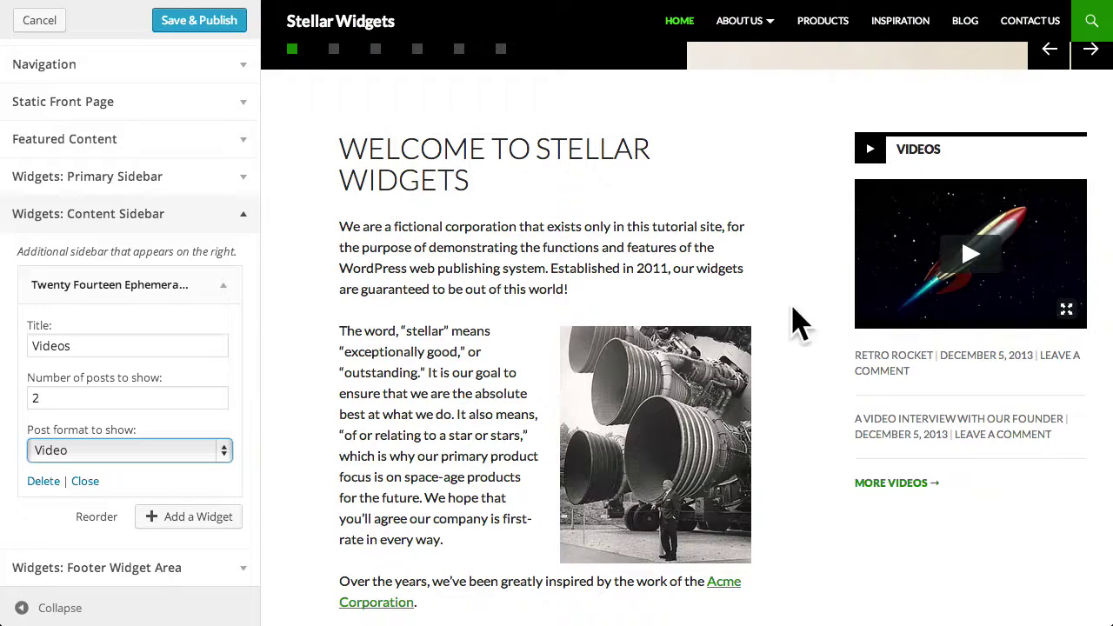
Step: Collapse the Content Sidebar settings, save and publish the theme customizations, and leave the customizer
left_click(214, 221)
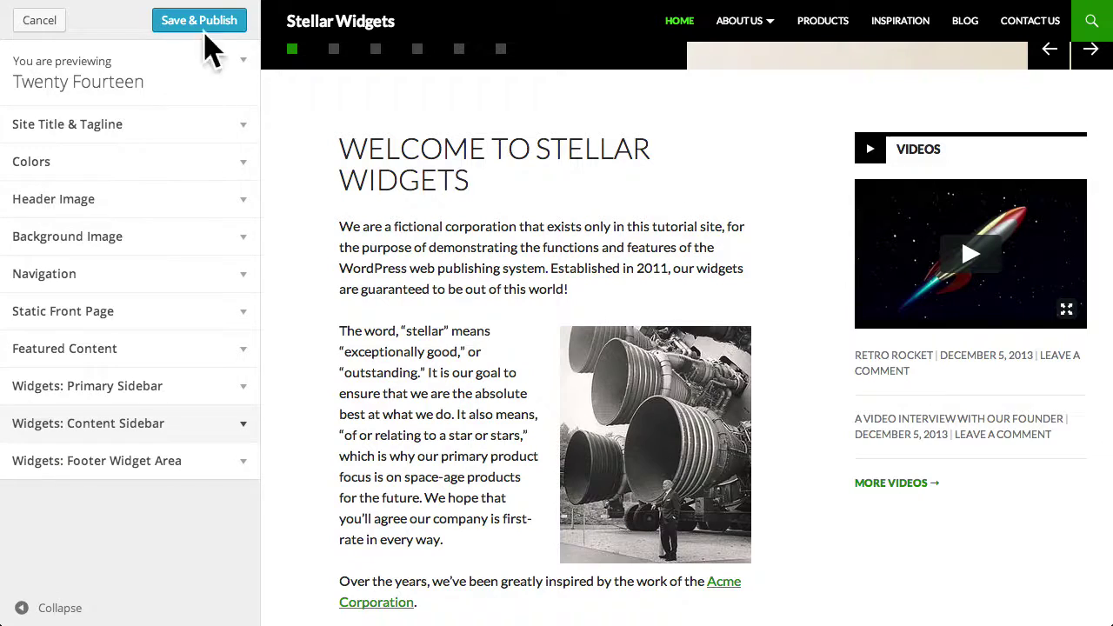
left_click(207, 26)
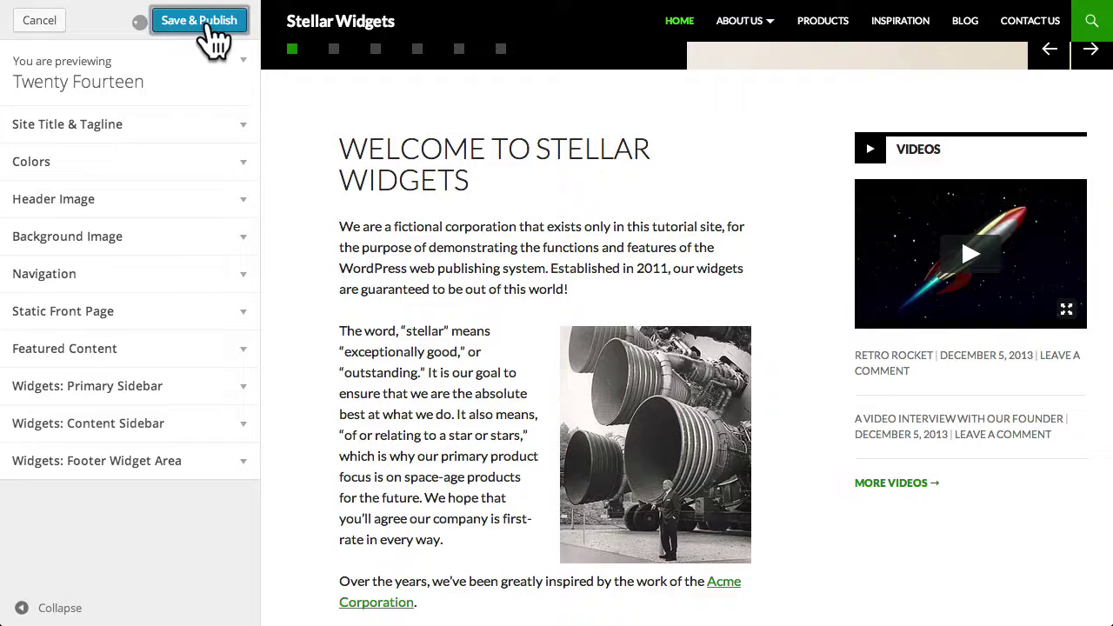
left_click(40, 26)
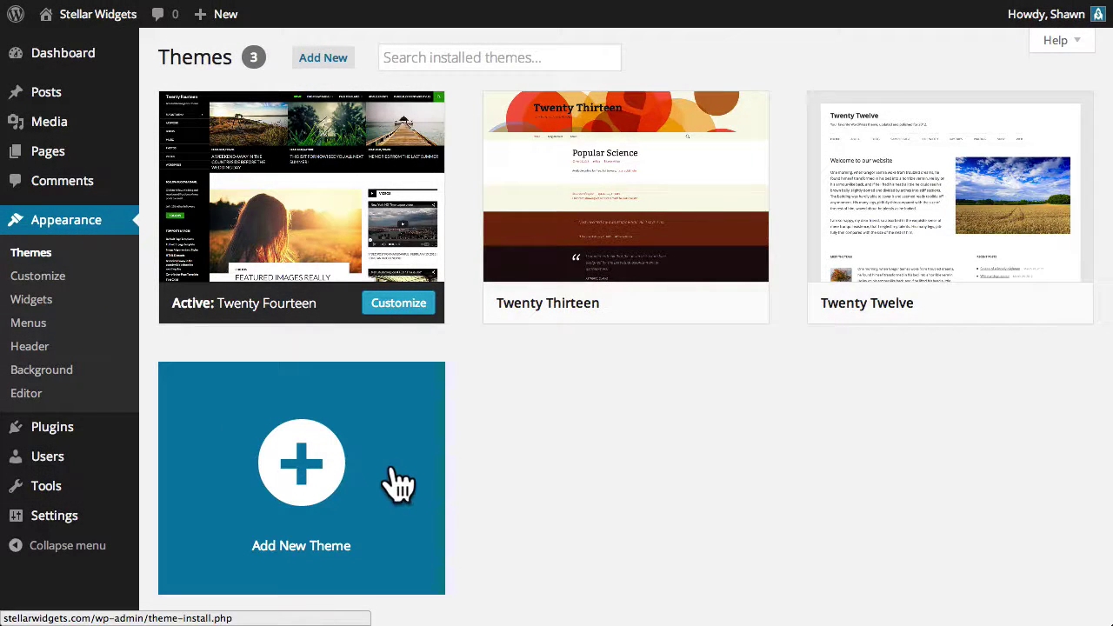
Step: Start adding a new theme and browse the featured, popular and latest themes
left_click(337, 500)
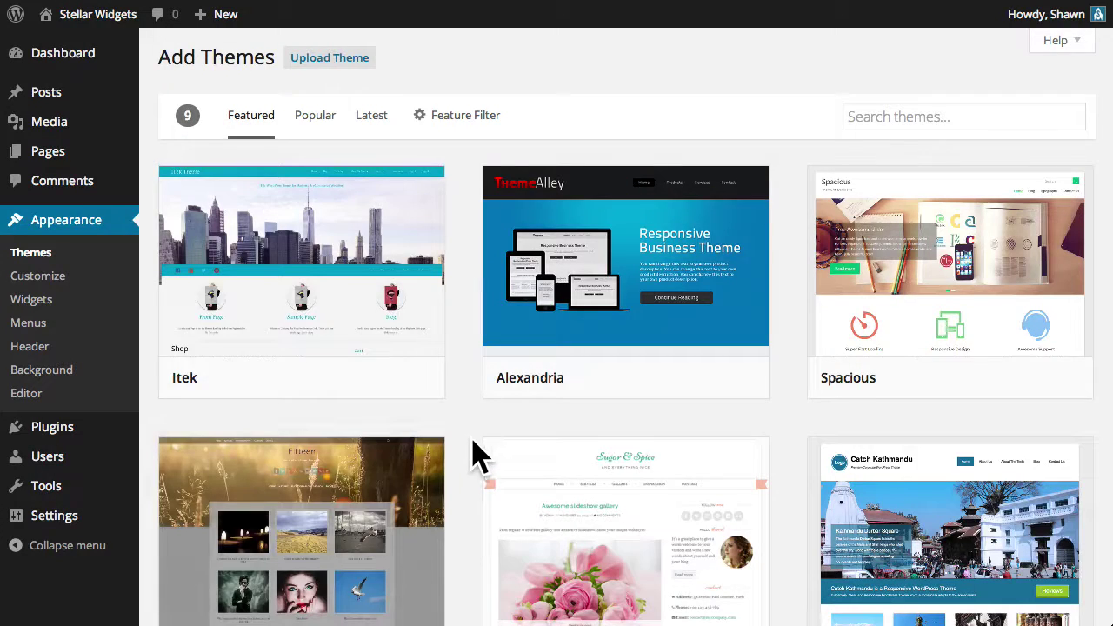
scroll(470, 459, "down", 5)
scroll(473, 455, "down", 1)
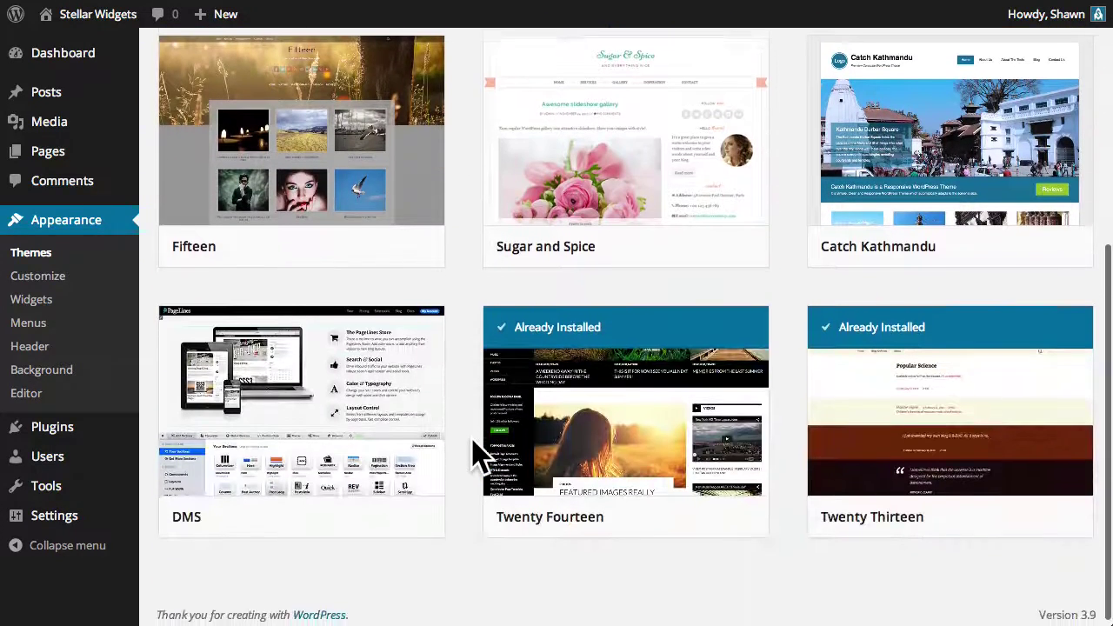
scroll(475, 455, "up", 5)
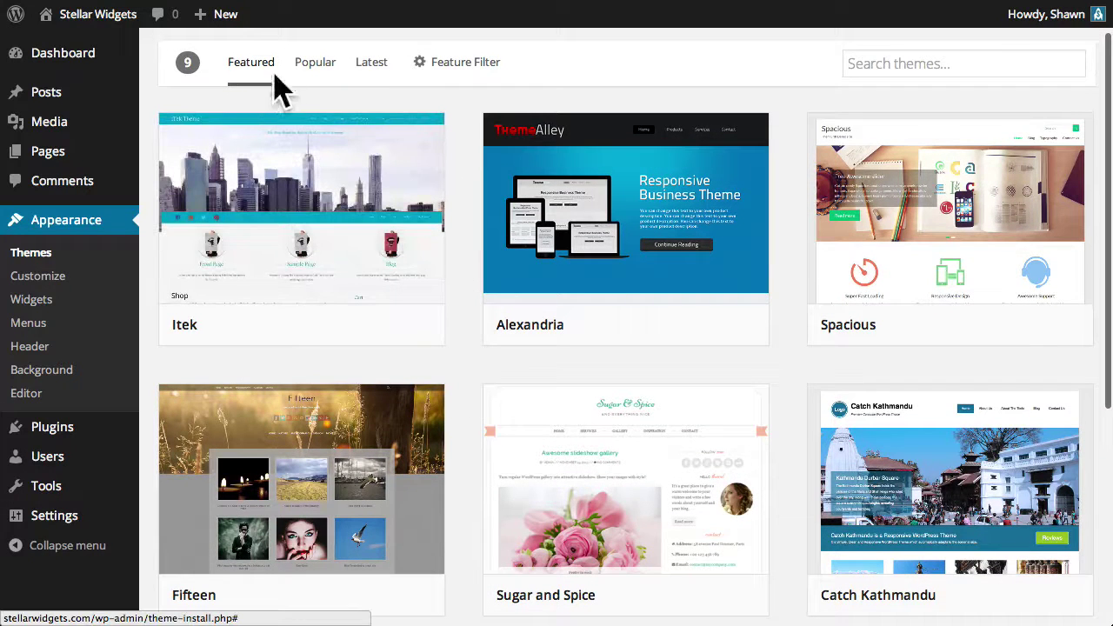
left_click(315, 74)
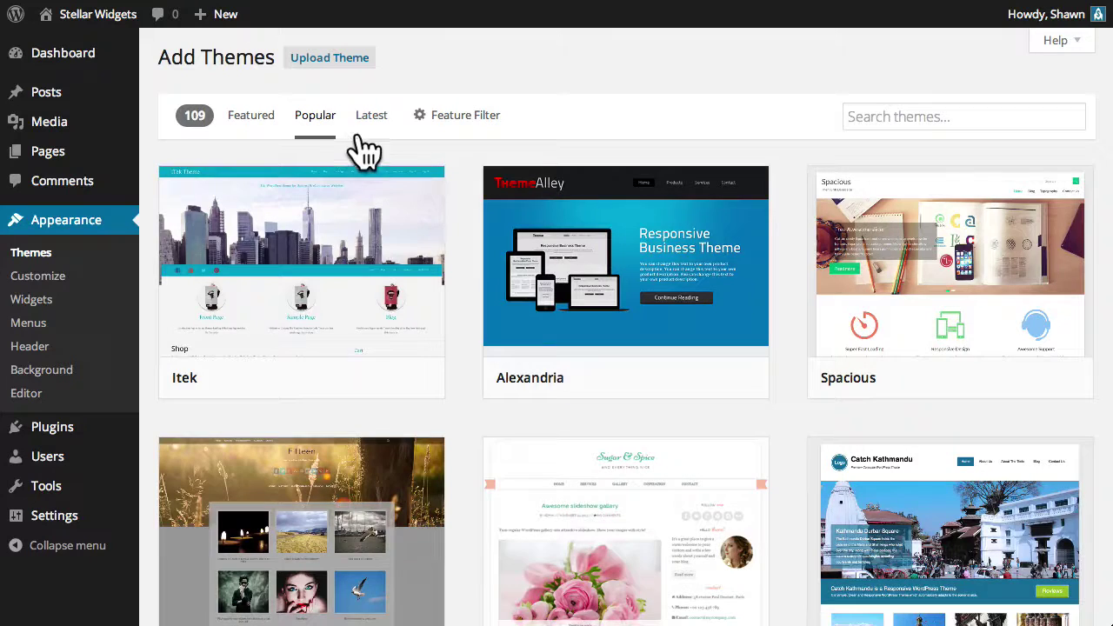
left_click(372, 116)
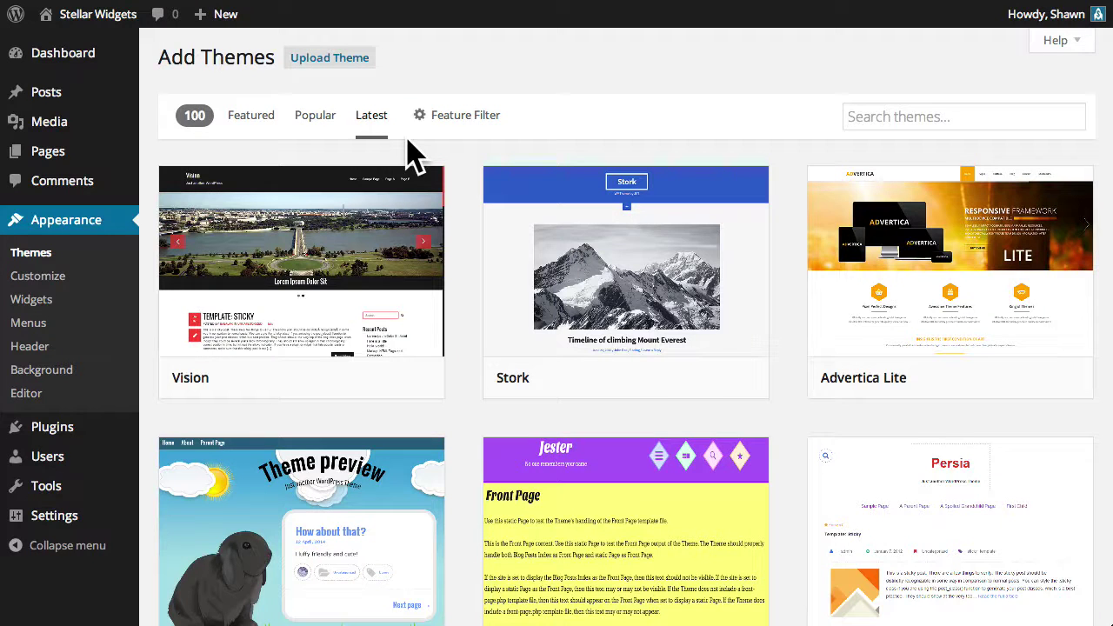
Step: Filter themes by Black, Blue, Gray, Responsive Layout, Featured Image Header and Featured Images
left_click(470, 127)
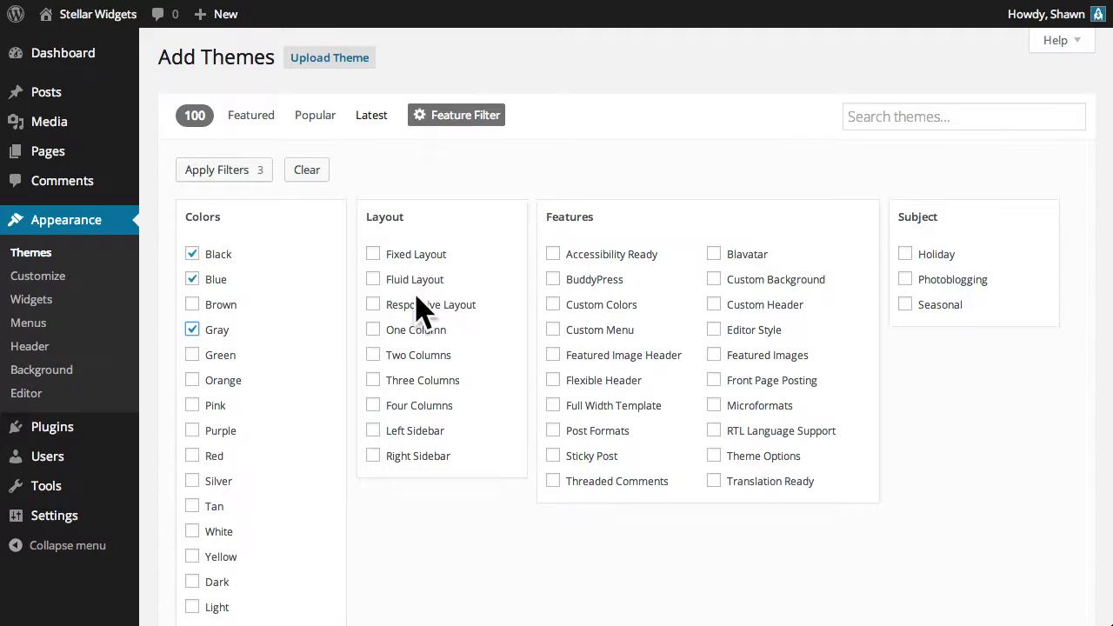
left_click(583, 355)
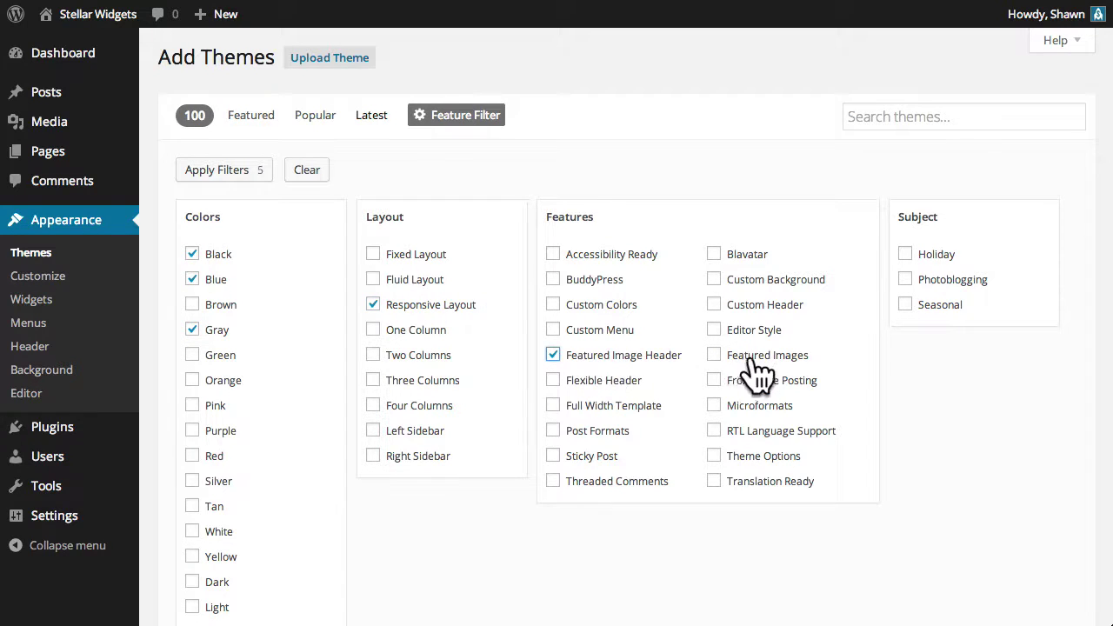
left_click(228, 172)
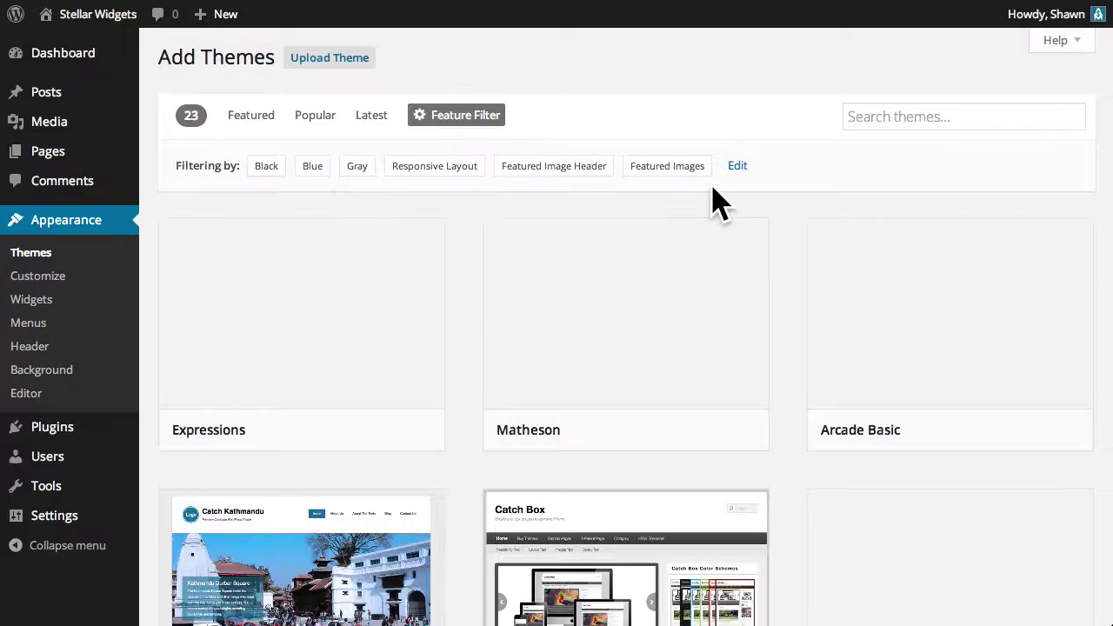
Step: Preview the Matheson theme, looking through its sample front page and the Worth A Thousand Words post
mouse_move(669, 270)
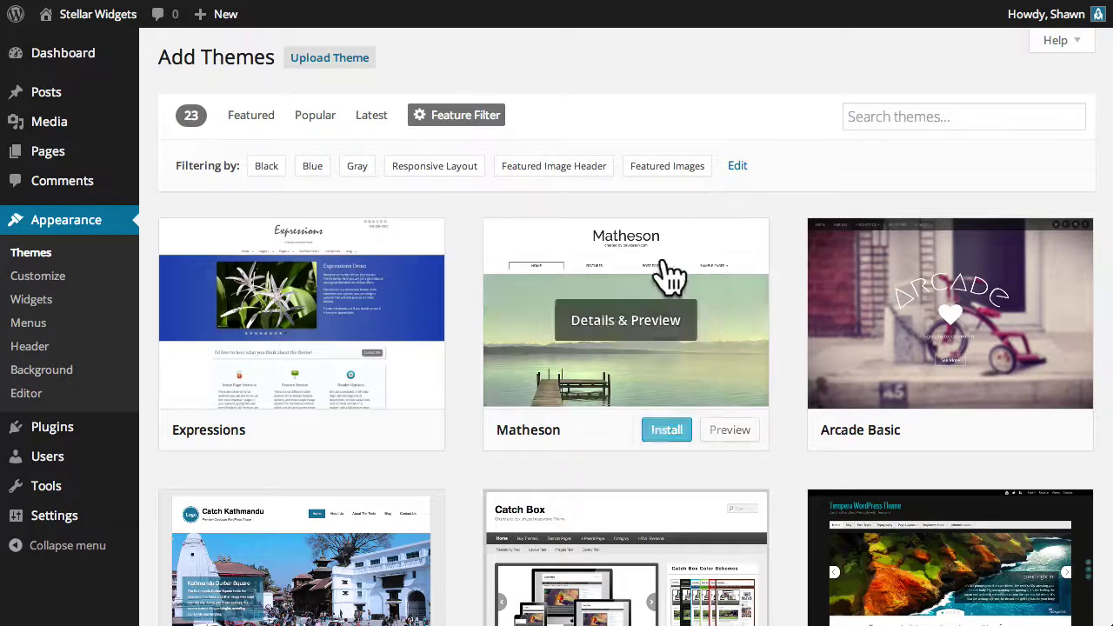
left_click(626, 320)
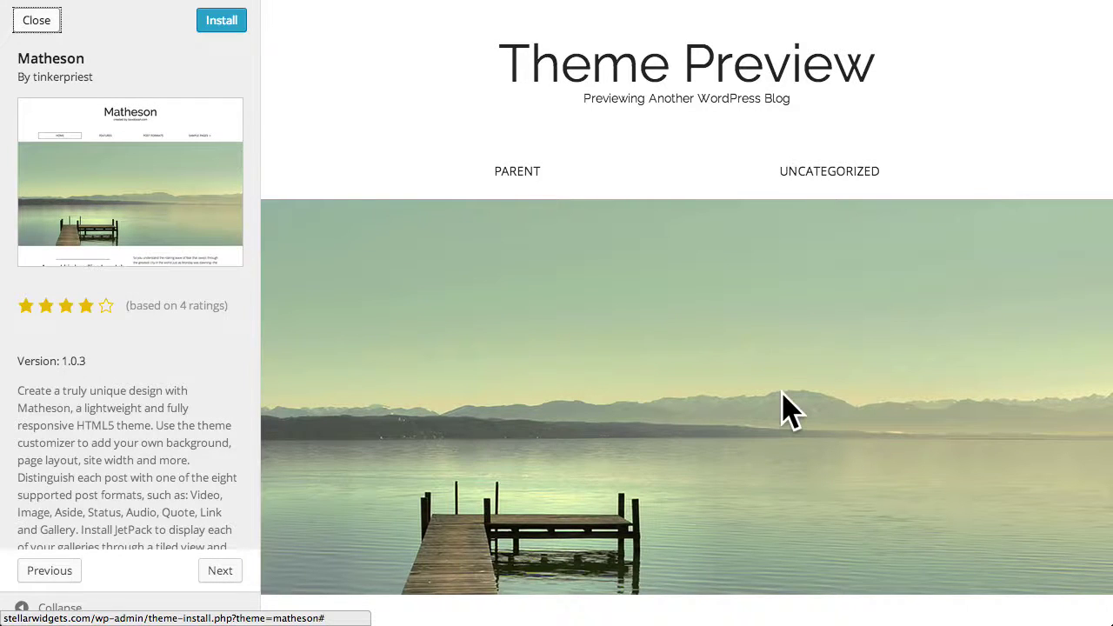
scroll(787, 409, "down", 10)
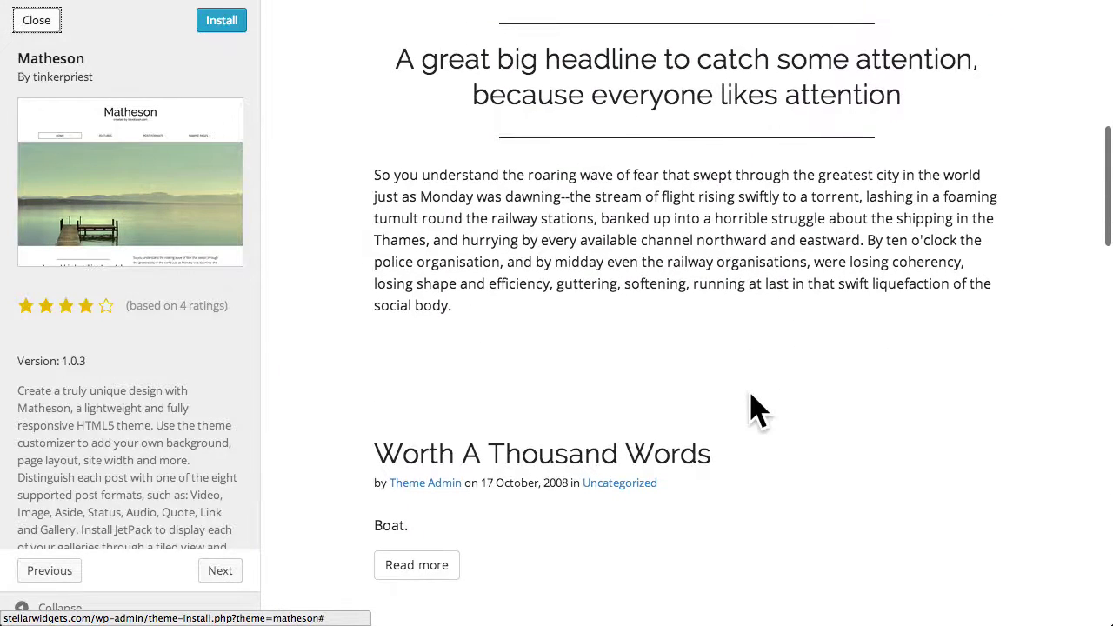
left_click(376, 452)
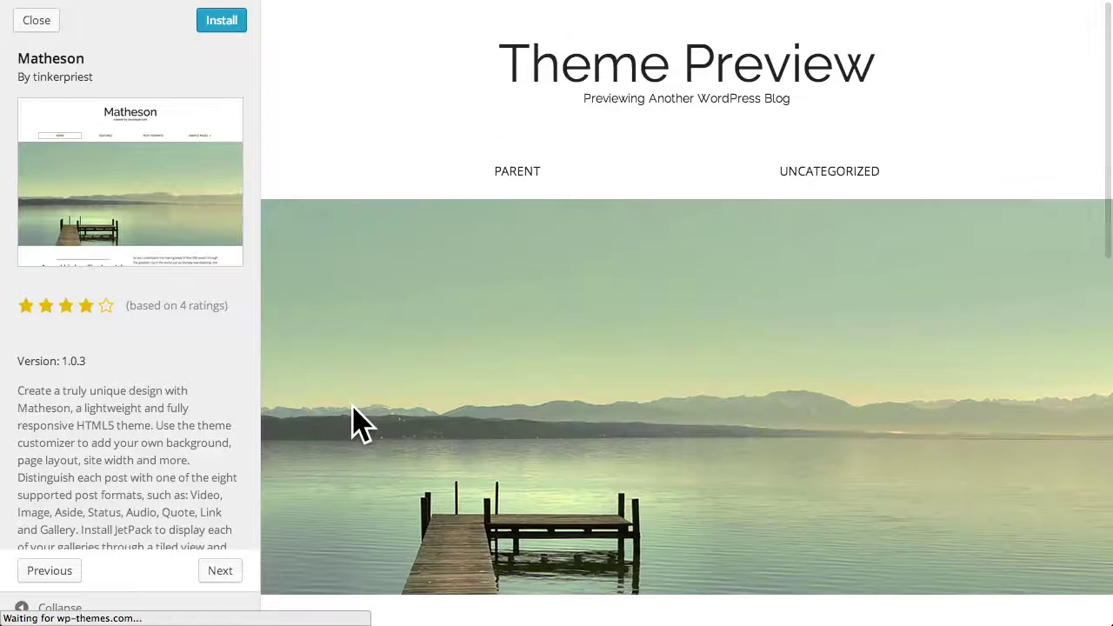
scroll(358, 424, "down", 5)
scroll(358, 424, "down", 4)
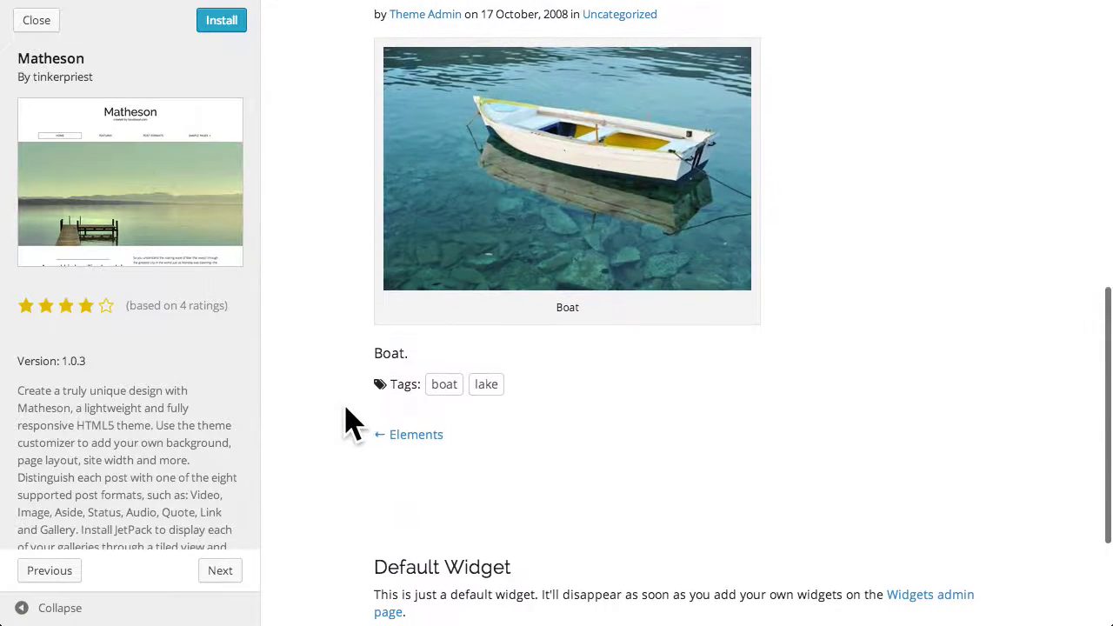
scroll(336, 422, "up", 9)
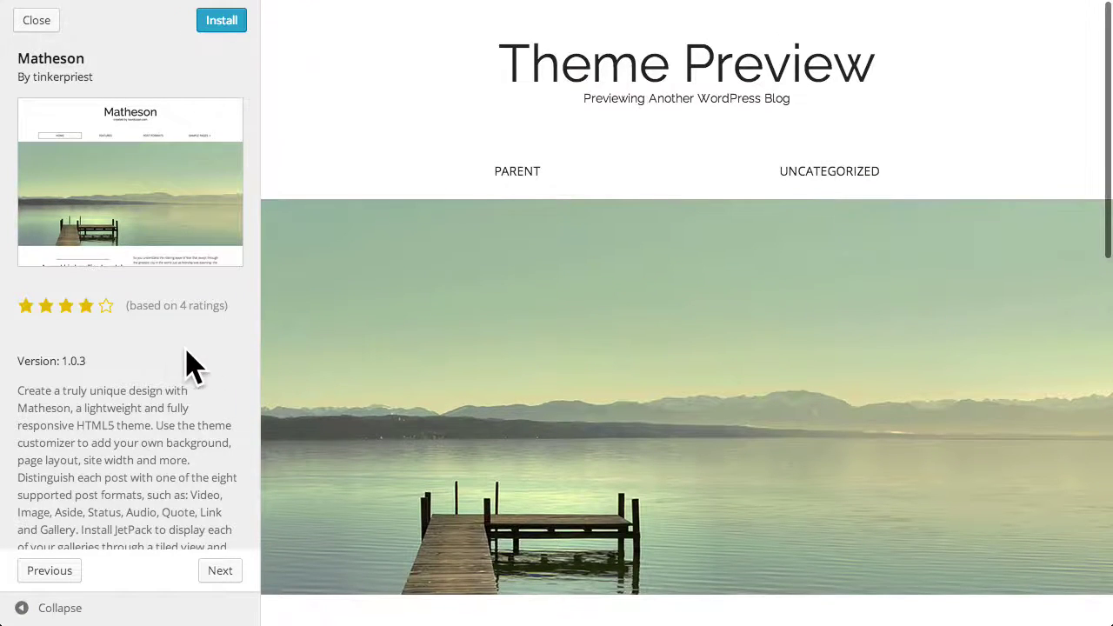
Step: Read the Matheson theme's description and preview the next theme, Arcade Basic, including its See More content
scroll(171, 358, "down", 3)
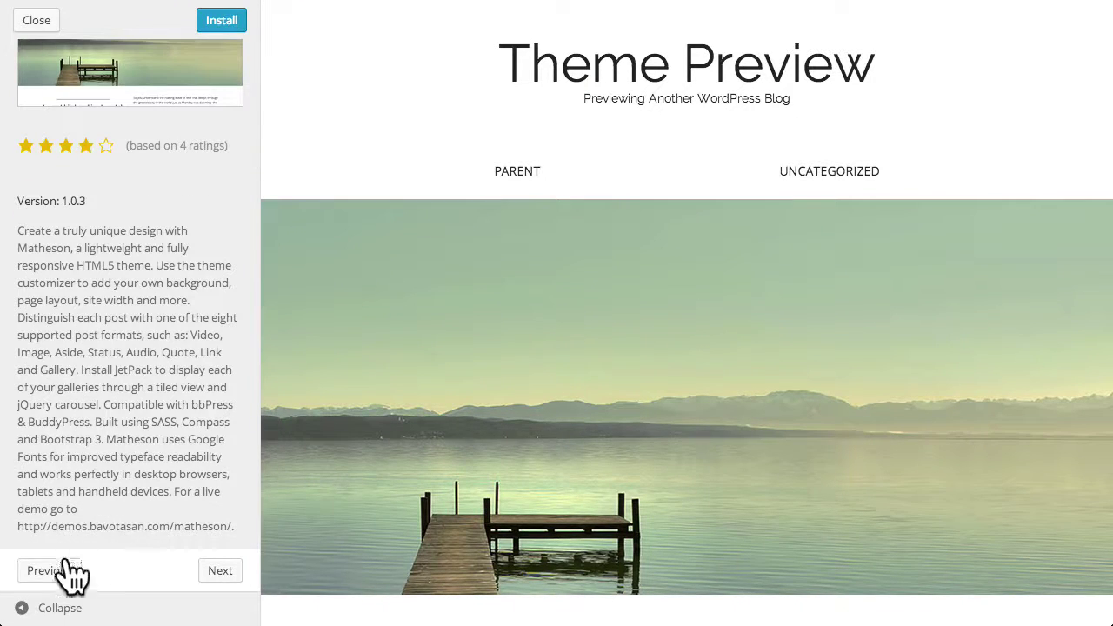
left_click(220, 578)
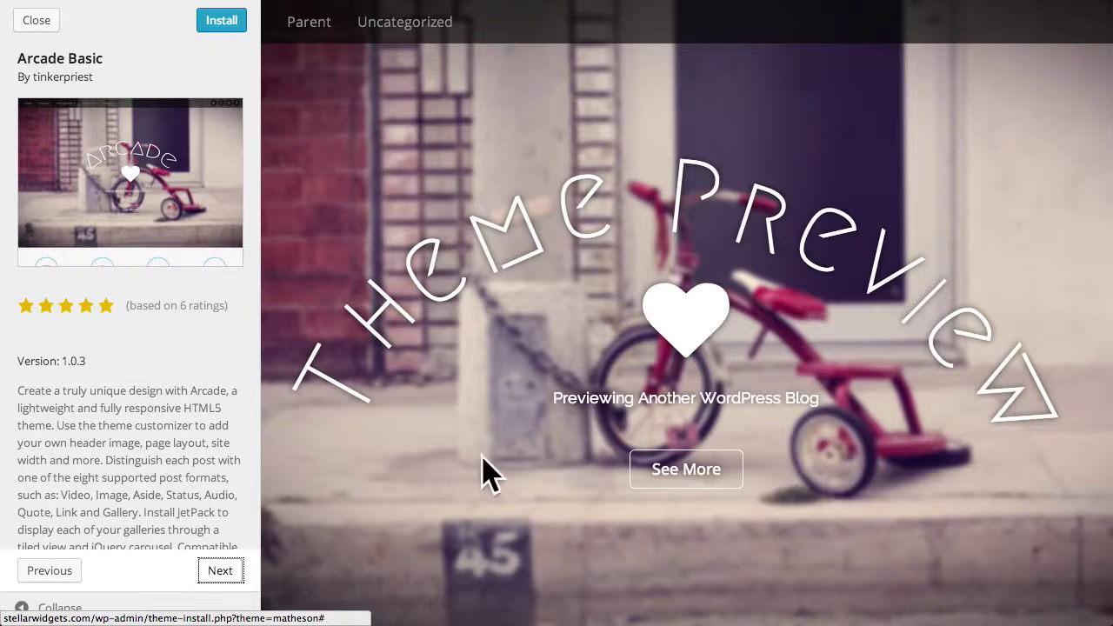
left_click(683, 468)
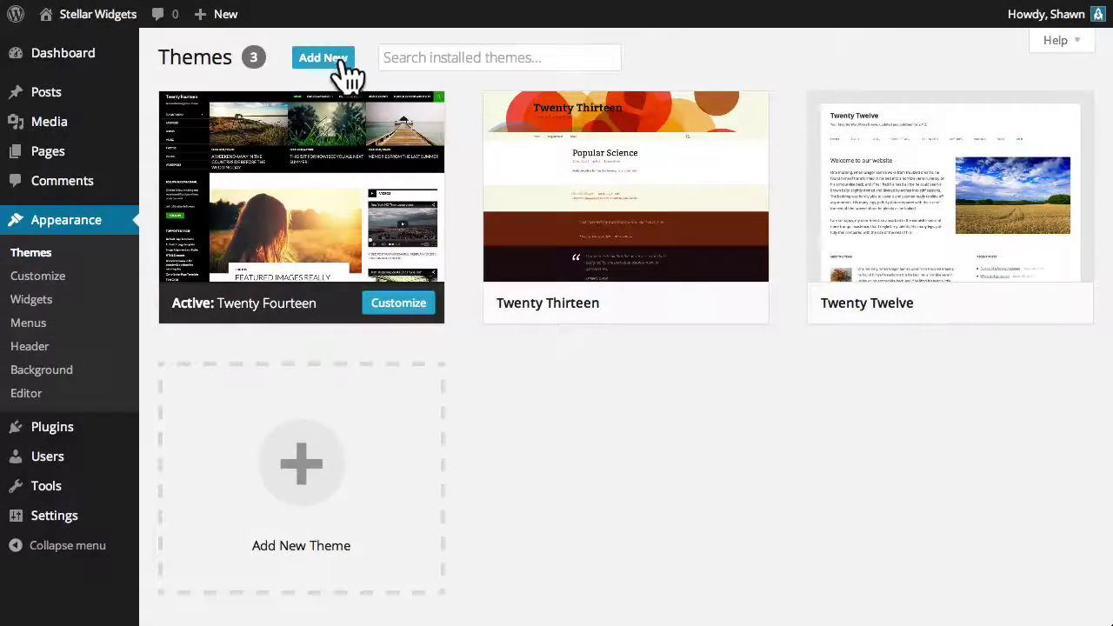
Step: Upload the theme file liquorice.zip from the Desktop and install it
left_click(346, 74)
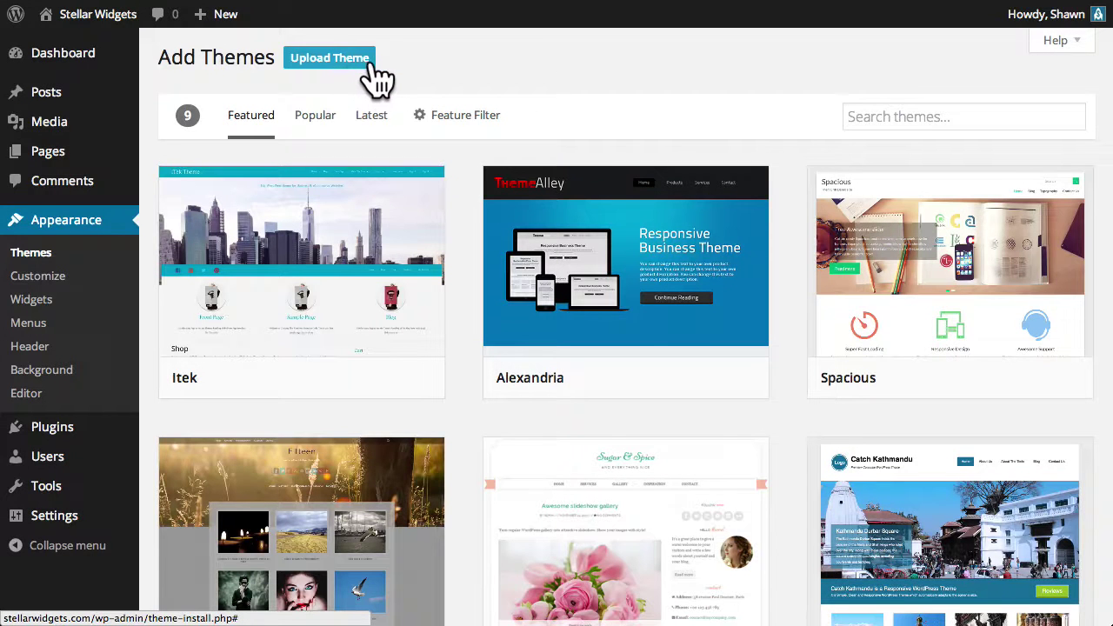
left_click(366, 66)
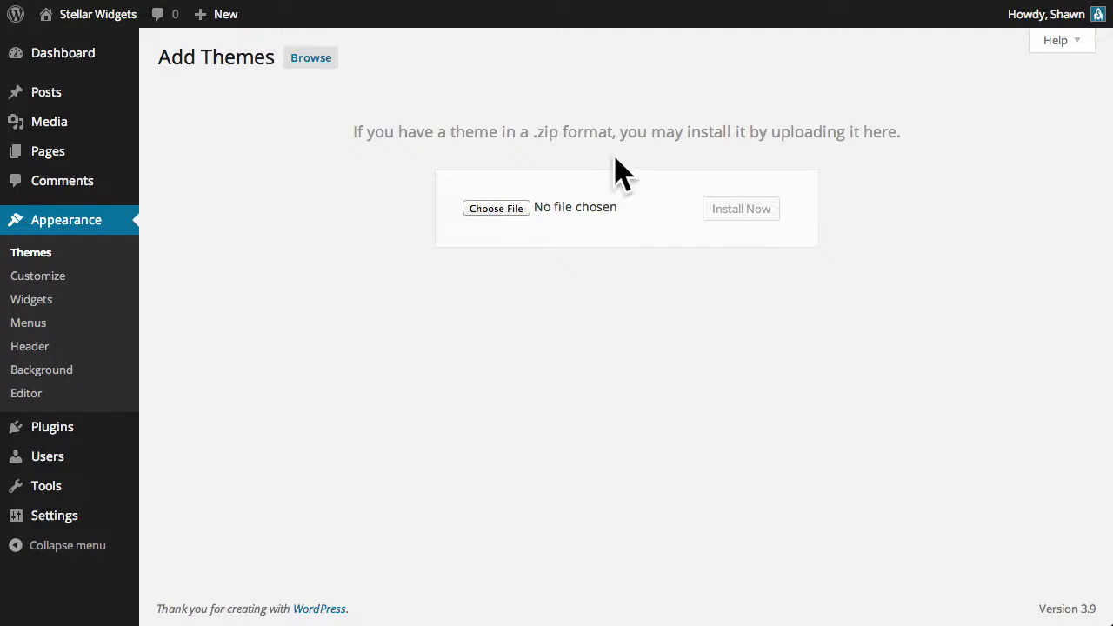
left_click(505, 209)
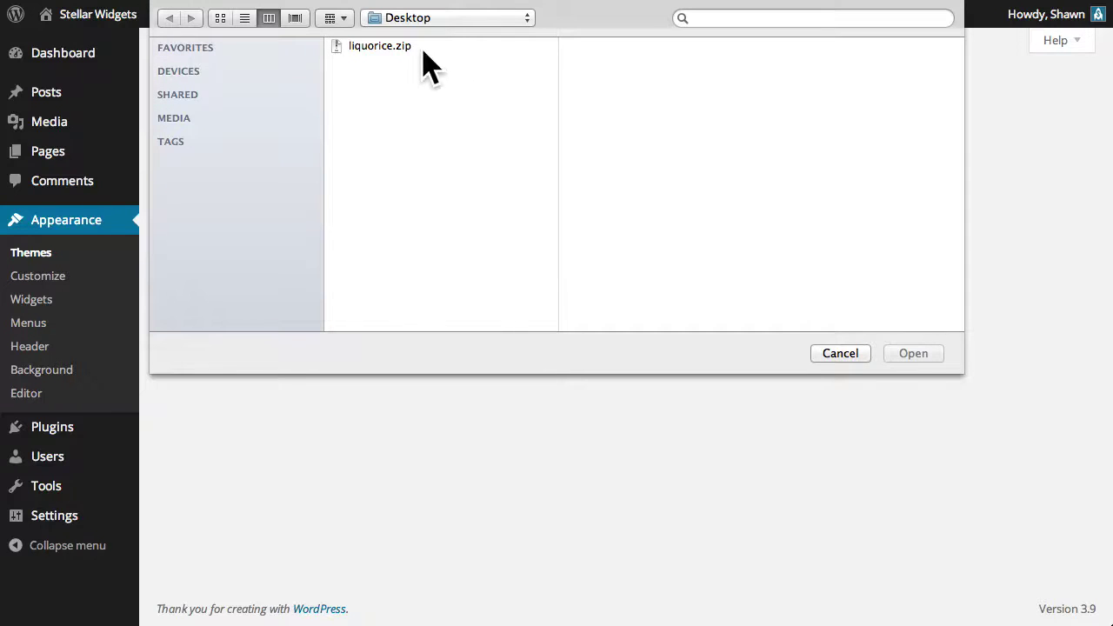
left_click(410, 47)
left_click(918, 353)
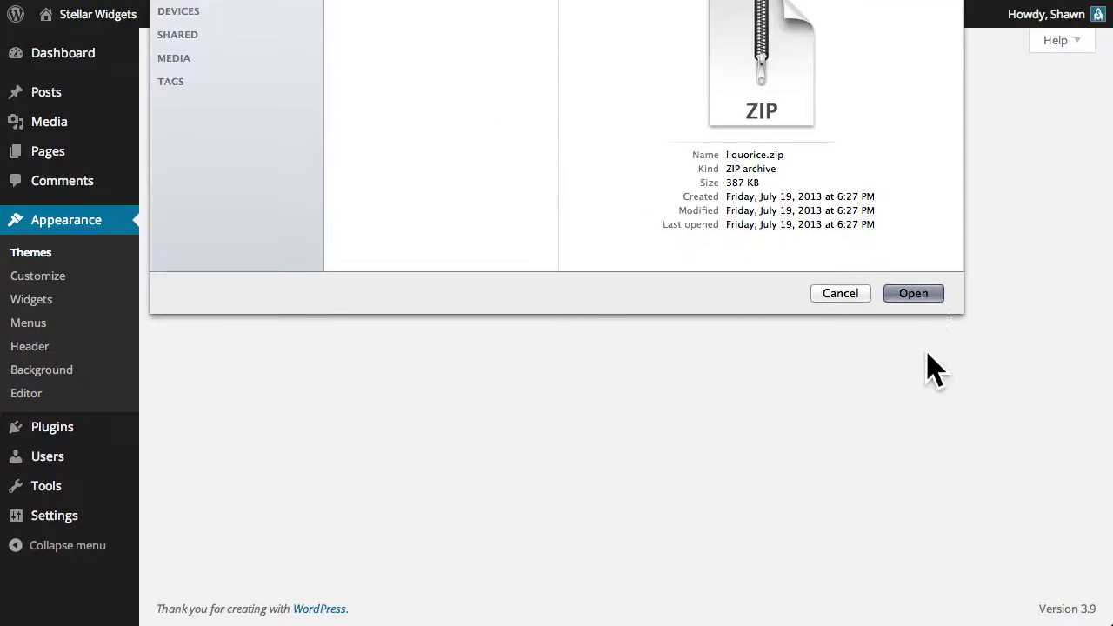
left_click(746, 212)
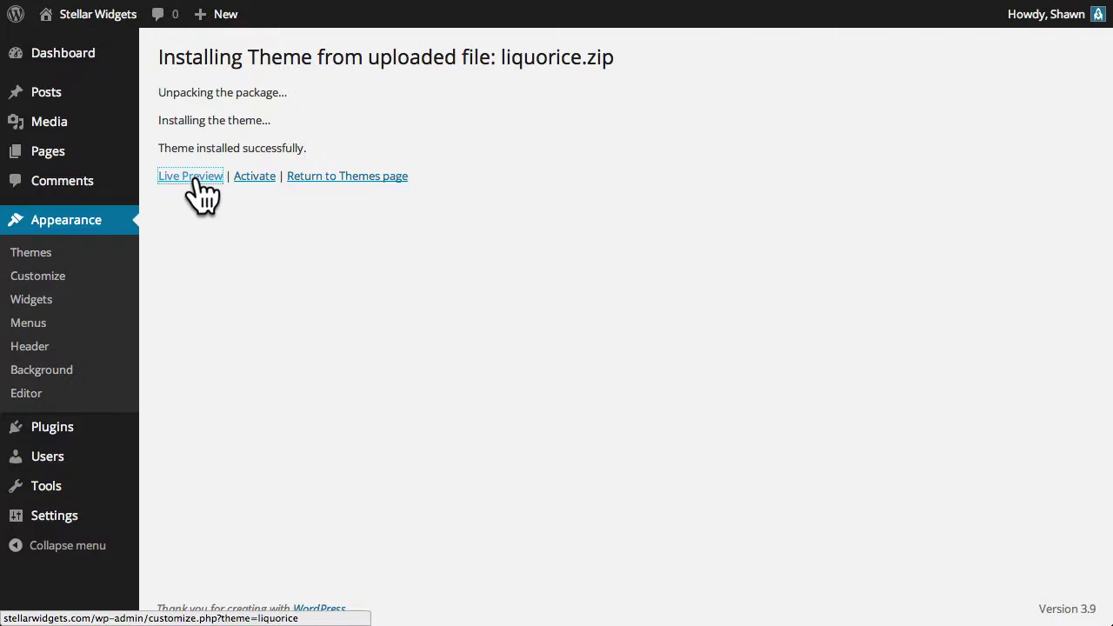
Step: Live preview the Liquorice theme on the site's front page and its About Us page
left_click(201, 194)
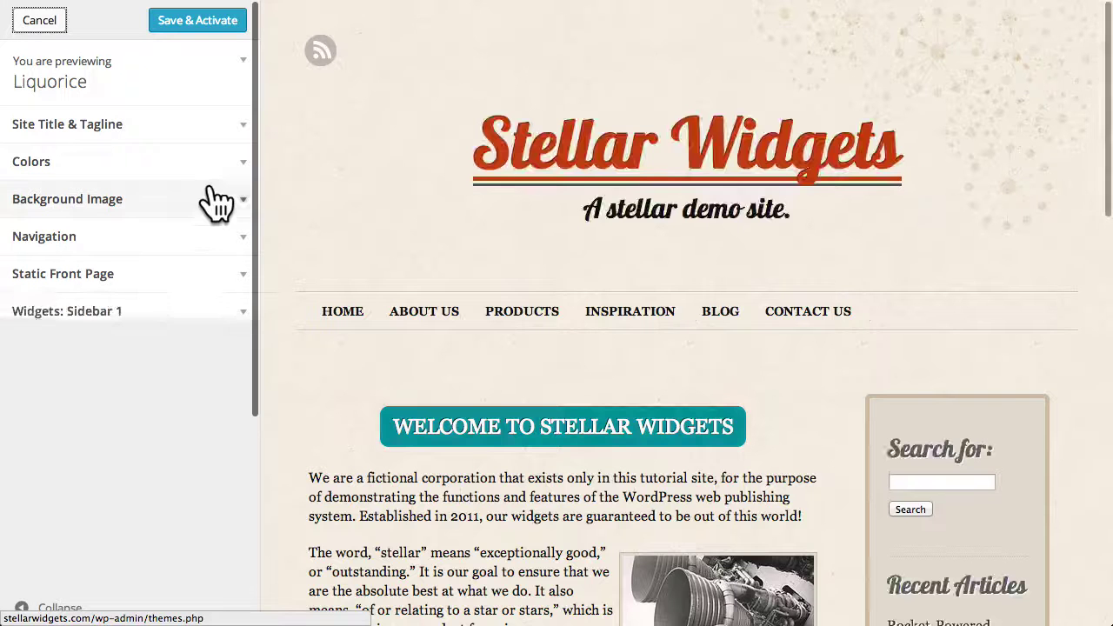
scroll(309, 245, "down", 4)
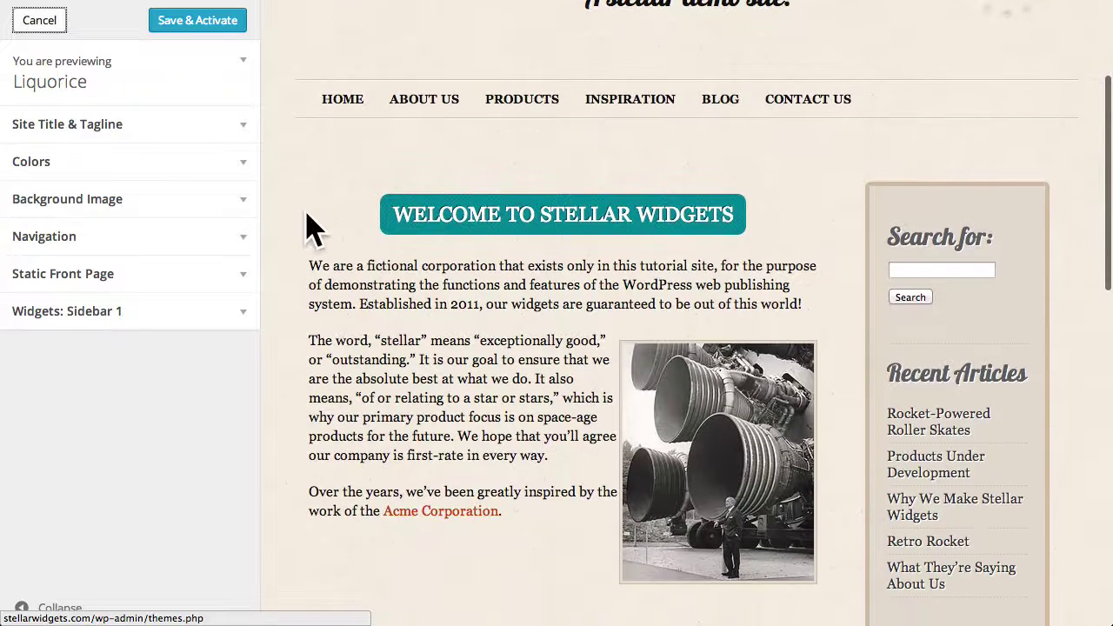
left_click(427, 103)
scroll(310, 212, "down", 6)
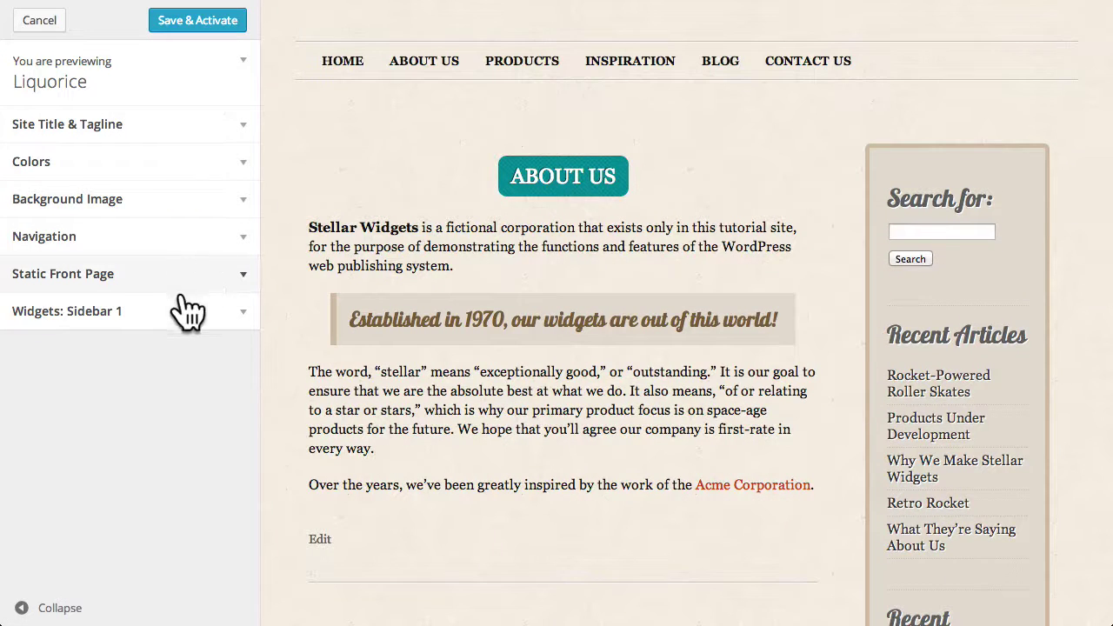
scroll(286, 137, "up", 6)
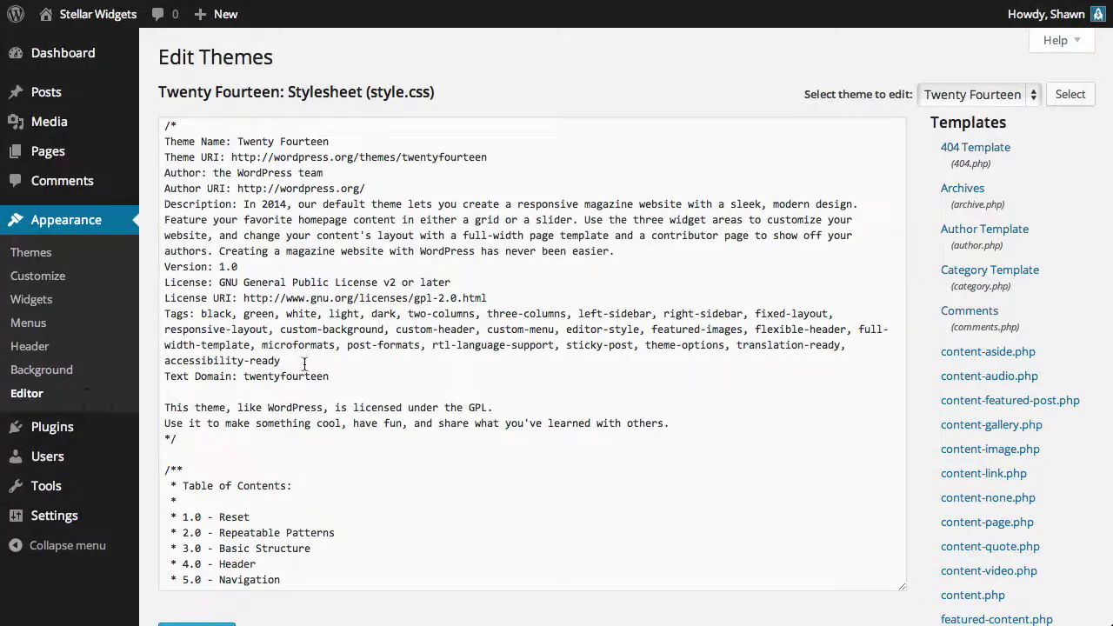
Step: Look through Twenty Fourteen's stylesheet and list of template files in the theme editor
scroll(925, 182, "down", 5)
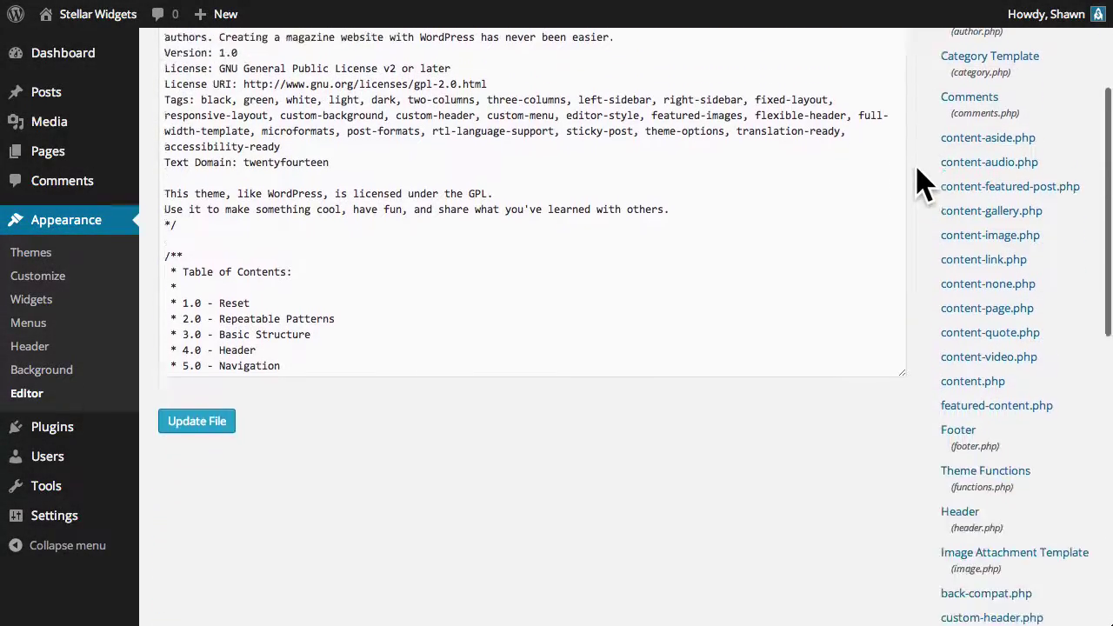
scroll(925, 213, "down", 3)
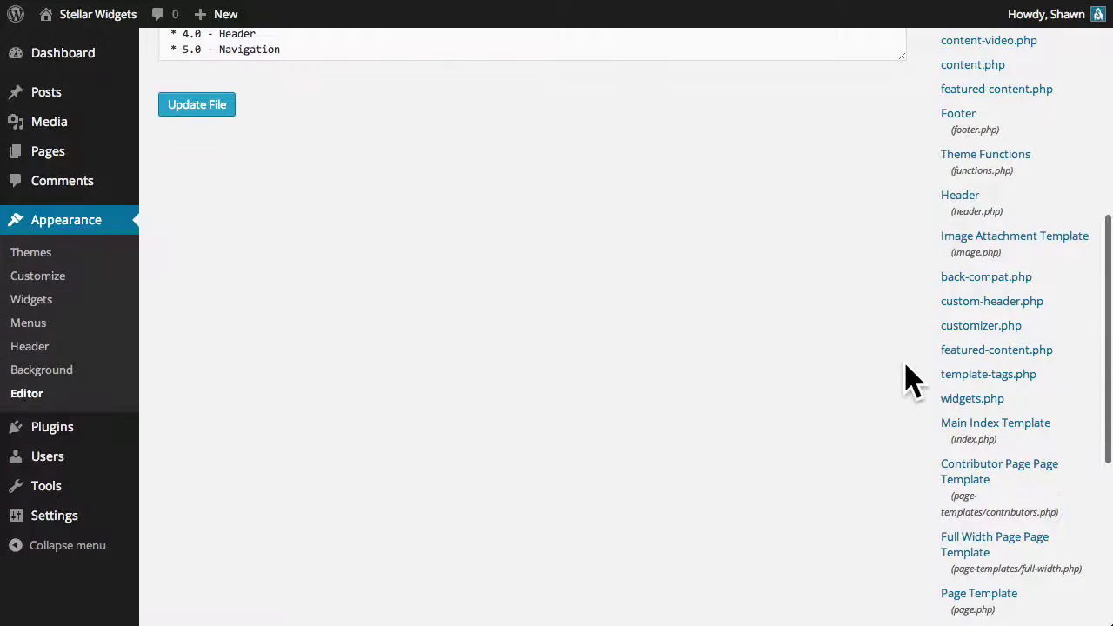
Step: Open Twenty Fourteen's Header template (header.php) in the theme editor and look through its code
scroll(921, 514, "down", 5)
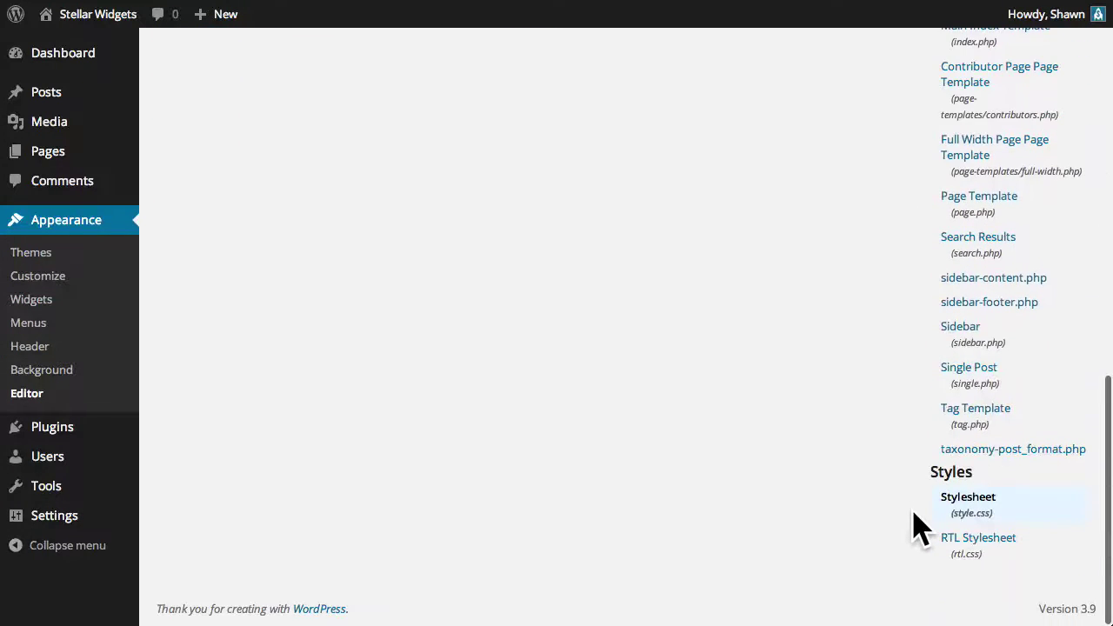
scroll(920, 526, "up", 10)
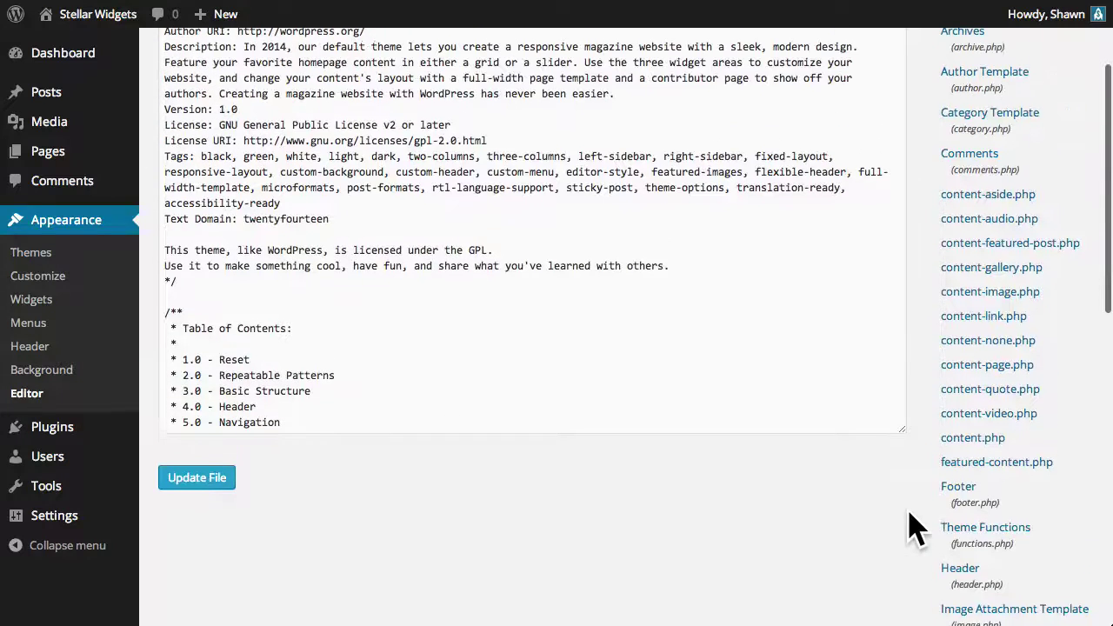
left_click(964, 576)
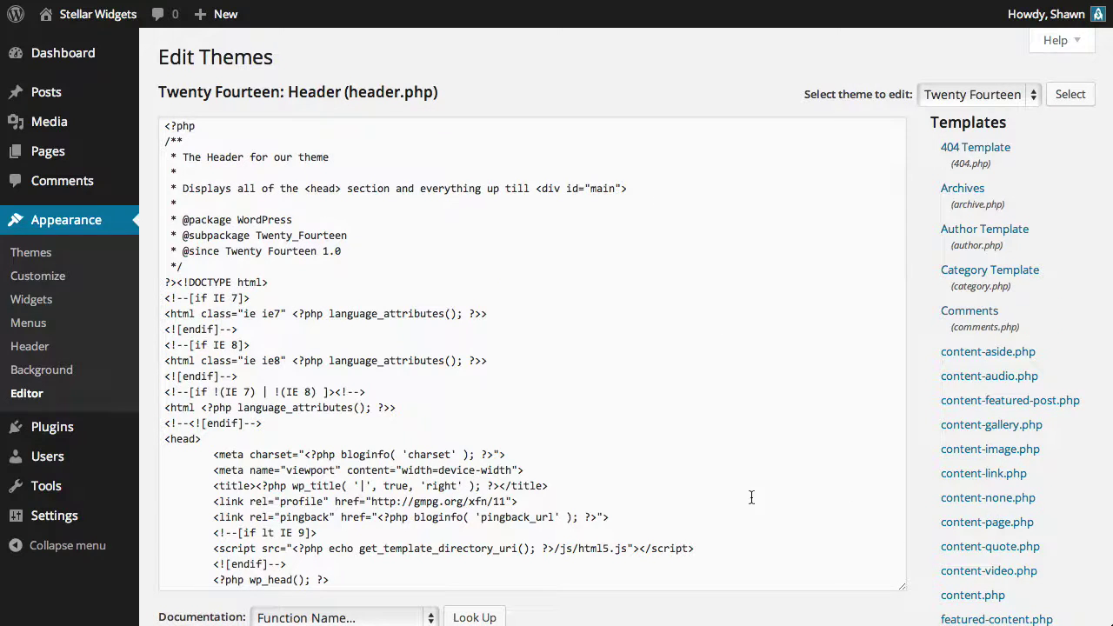
scroll(752, 497, "down", 10)
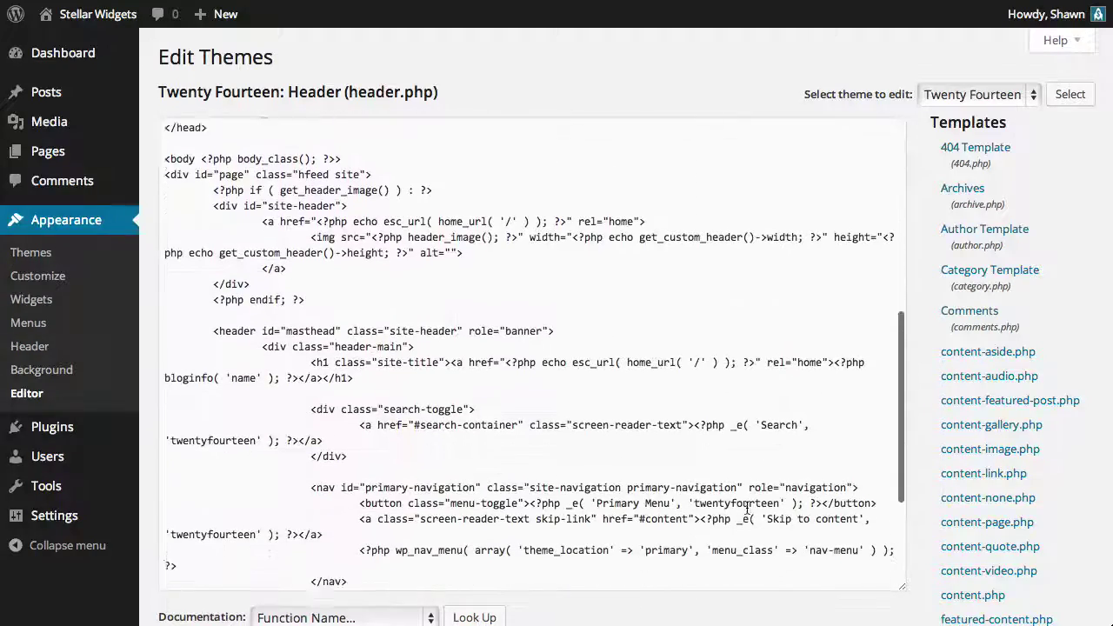
scroll(748, 509, "down", 4)
scroll(747, 509, "up", 14)
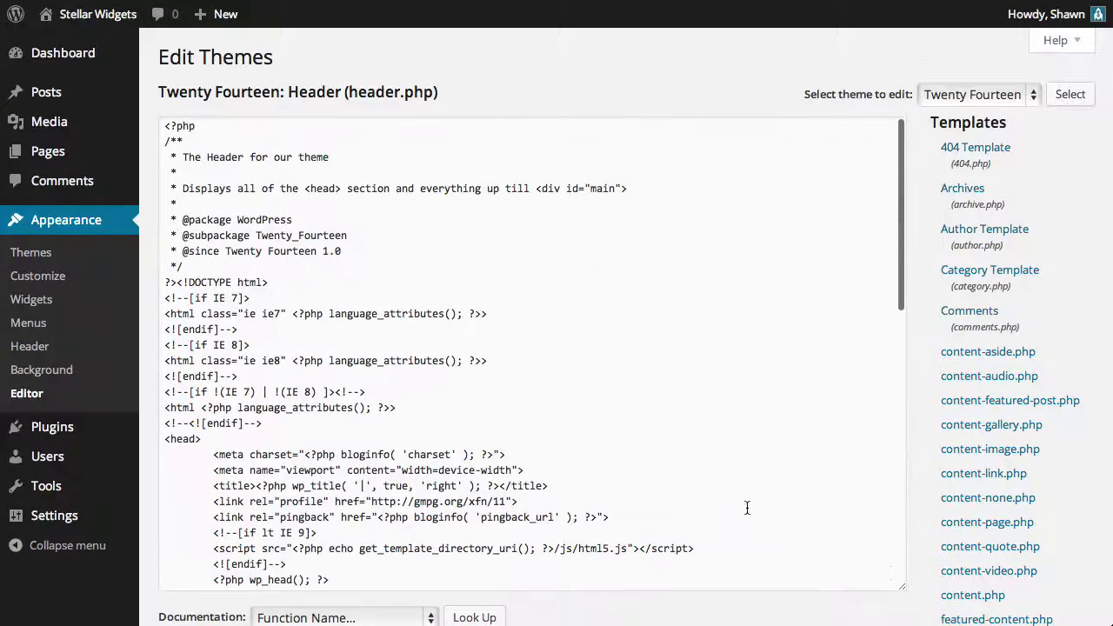
Step: Open Twenty Fourteen's Stylesheet (style.css) and examine its CSS rules from the Reset section through the link and heading styles
scroll(929, 601, "down", 15)
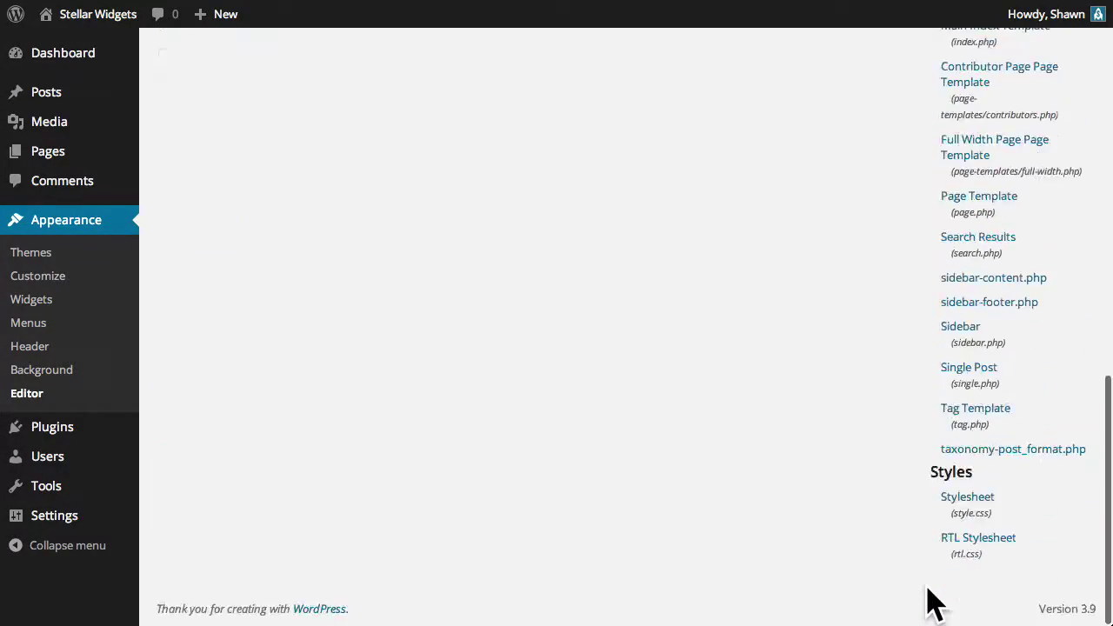
left_click(966, 499)
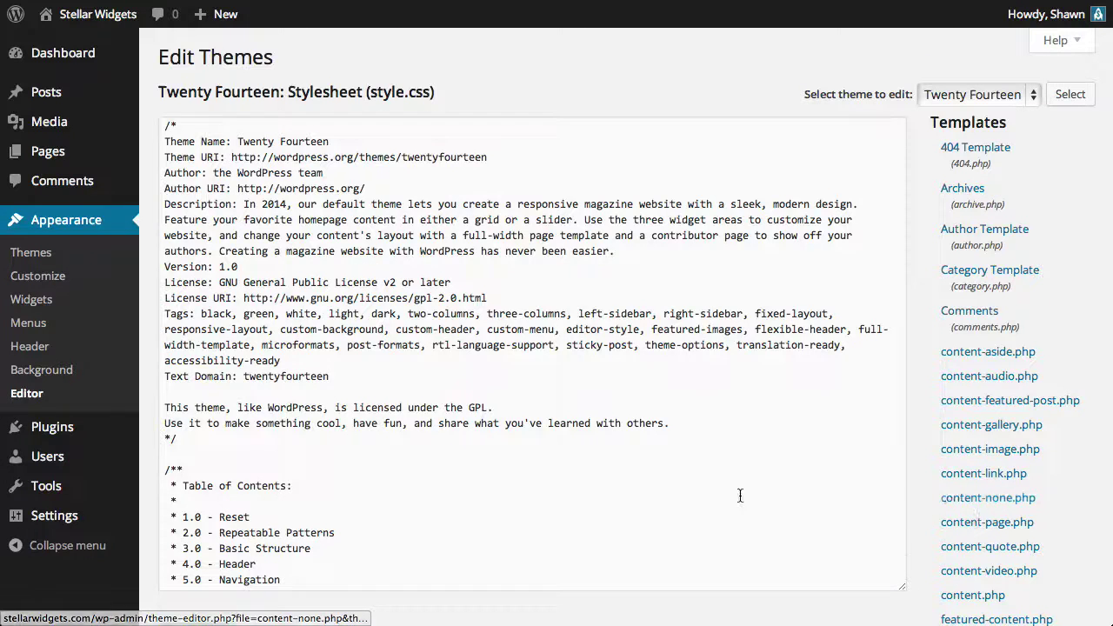
scroll(739, 492, "down", 15)
scroll(695, 484, "down", 10)
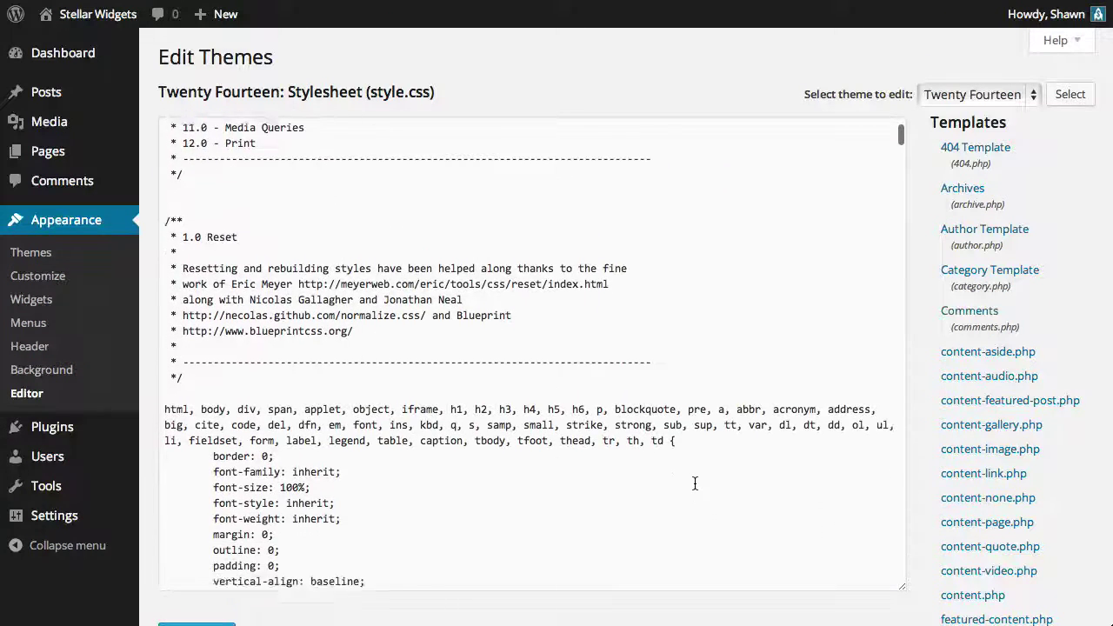
scroll(695, 483, "down", 10)
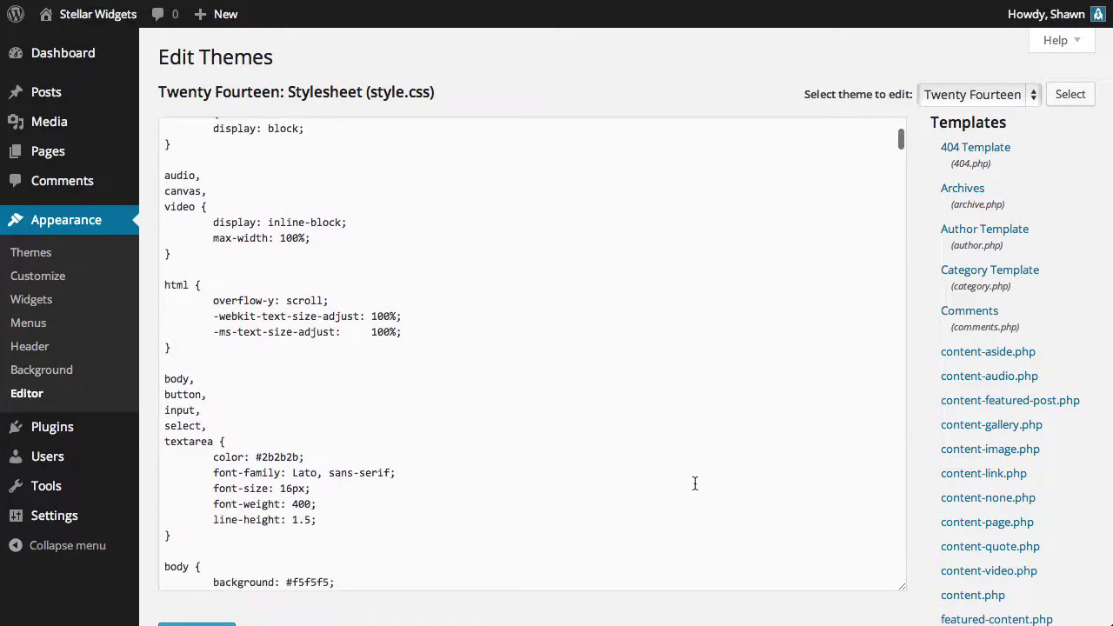
scroll(695, 484, "down", 6)
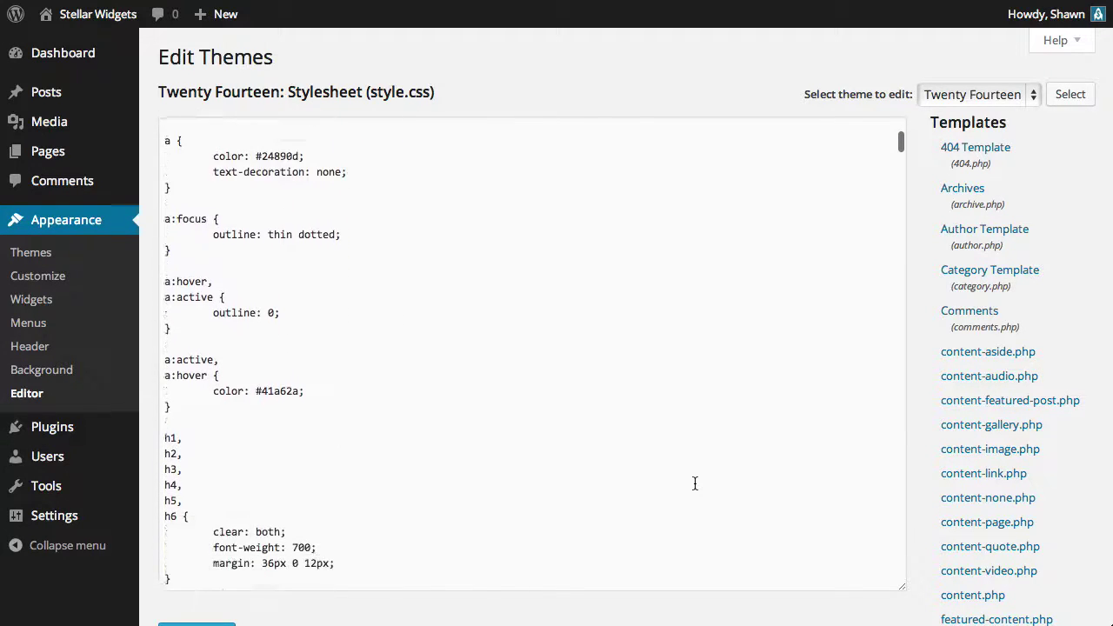